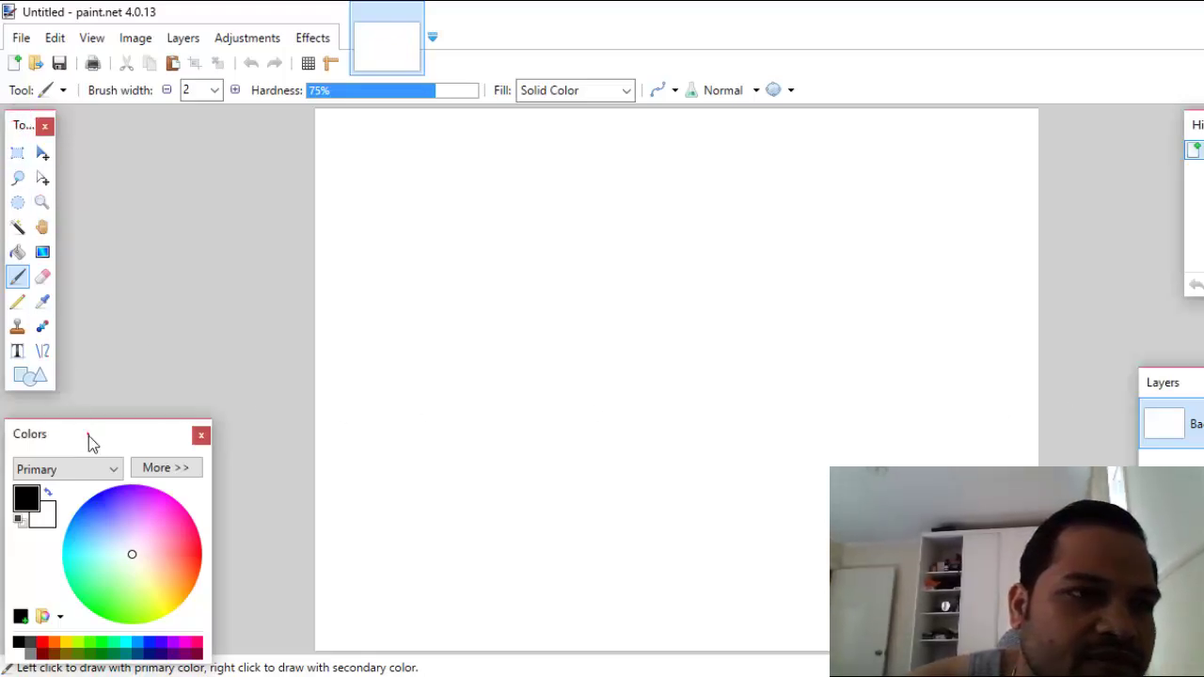
# - Reposition the Colors and History panels, and park the Layers panel beside Tools at top left
pyautogui.moveTo(88, 435); pyautogui.dragTo(91, 419)
pyautogui.moveTo(1175, 383); pyautogui.dragTo(1189, 424)
pyautogui.moveTo(1201, 130); pyautogui.dragTo(1175, 128)
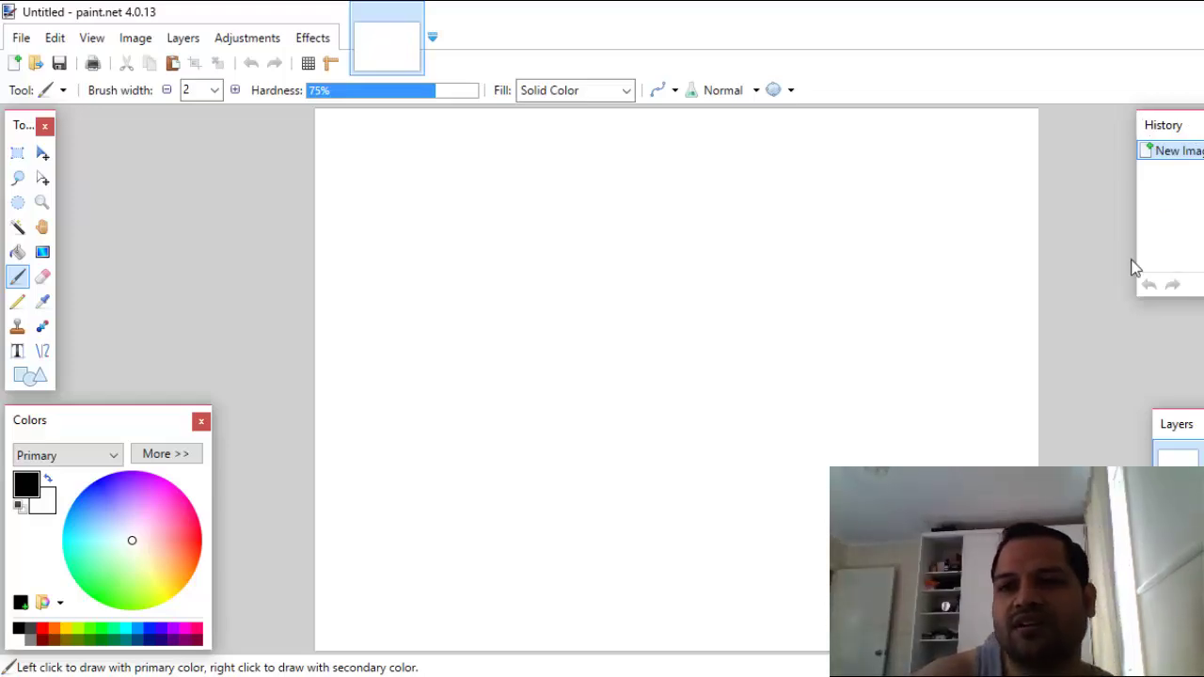
pyautogui.moveTo(1190, 428); pyautogui.dragTo(176, 143)
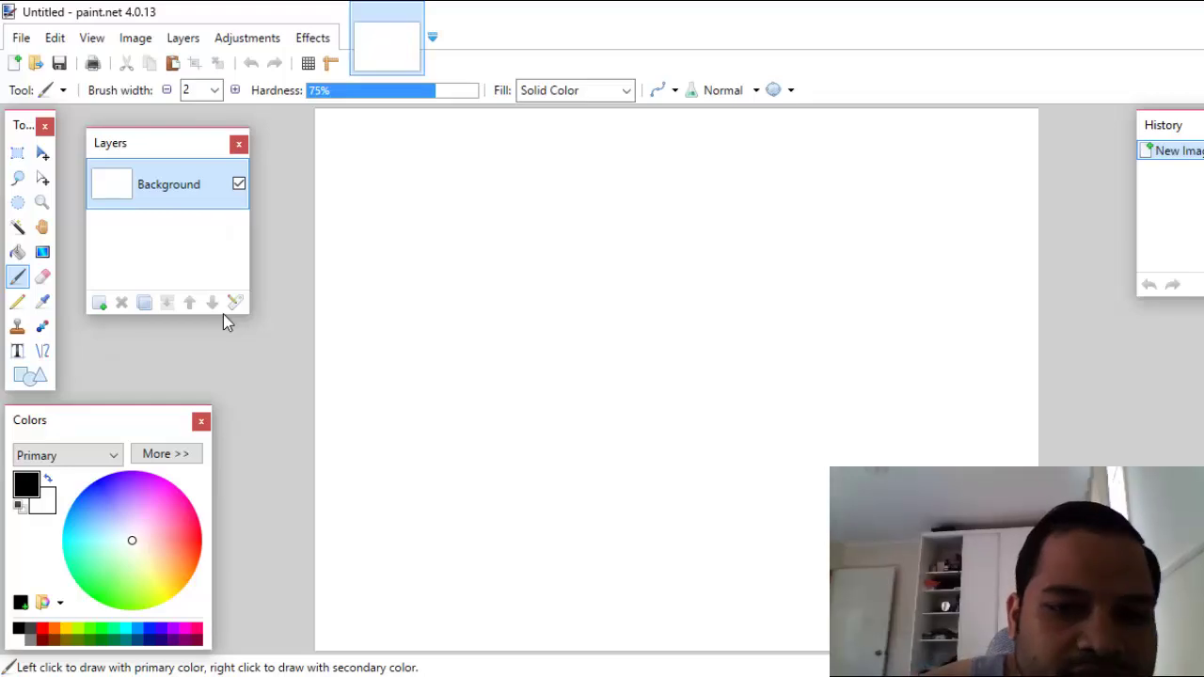
# - Drag DSC_0014.JPG from the Pictures folder onto the paint.net canvas
pyautogui.press('super+e')
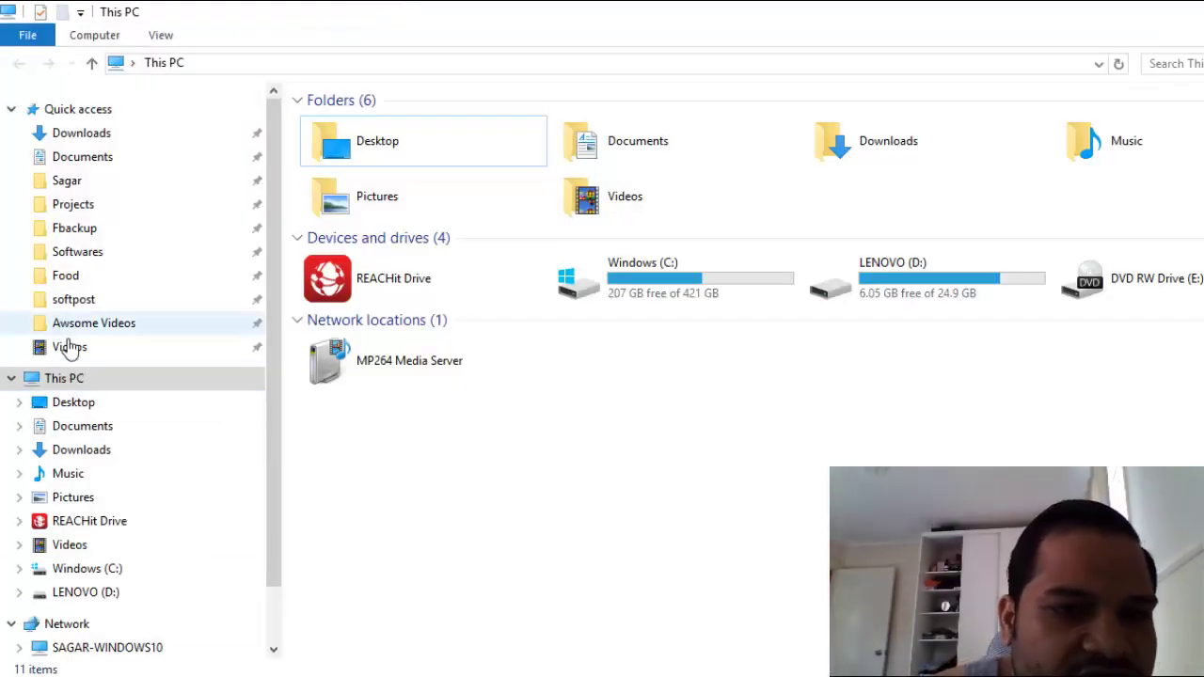
pyautogui.click(74, 498)
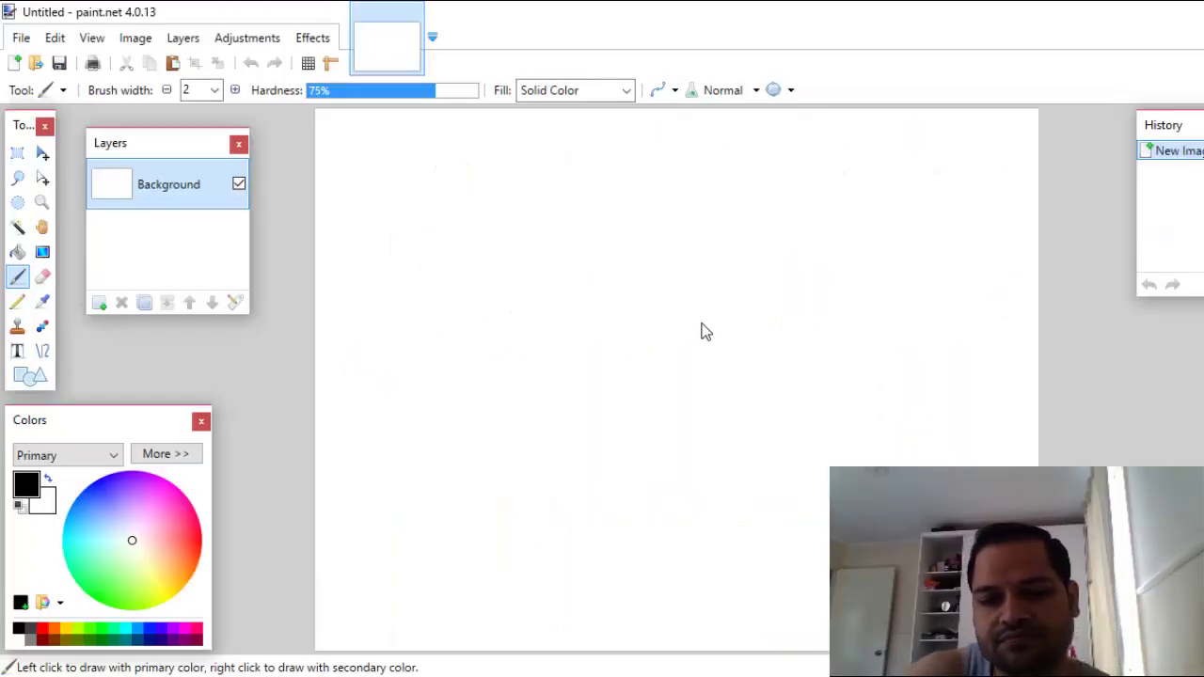
pyautogui.moveTo(702, 330); pyautogui.dragTo(702, 339)
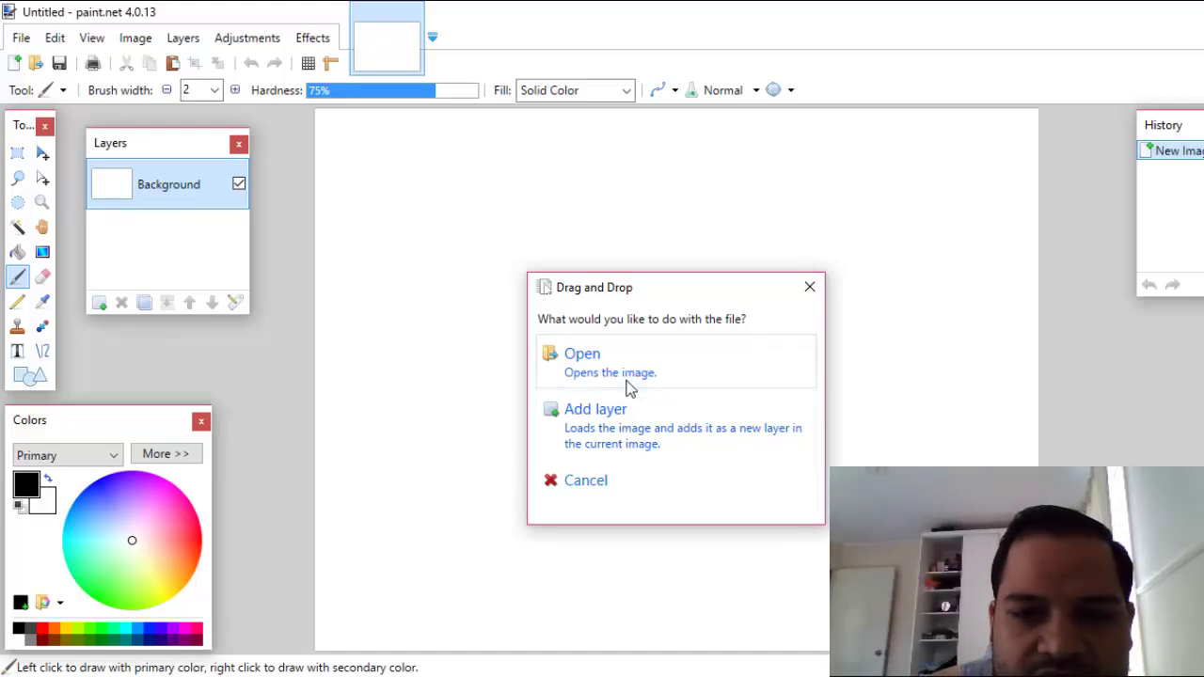
# - Add the dropped DSC_0014 photo as a new layer above the Background
pyautogui.click(627, 422)
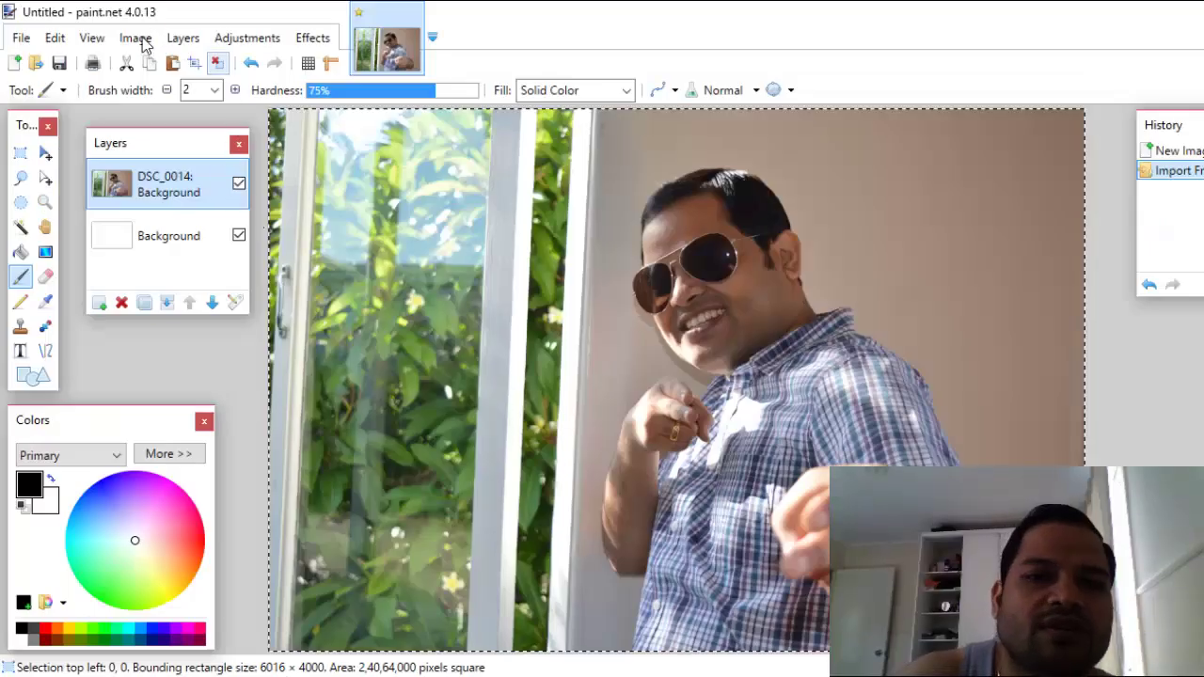
pyautogui.click(137, 38)
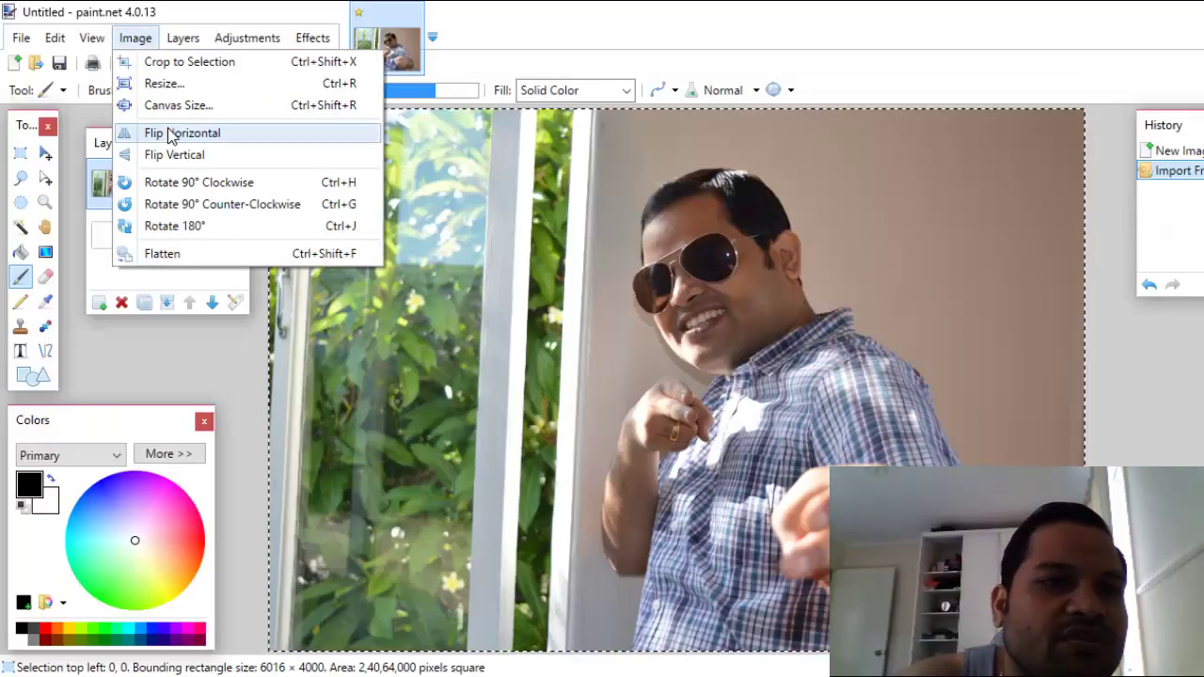
# - Resize the image to 3000 × 1800 pixels with aspect ratio unlocked
pyautogui.click(718, 254)
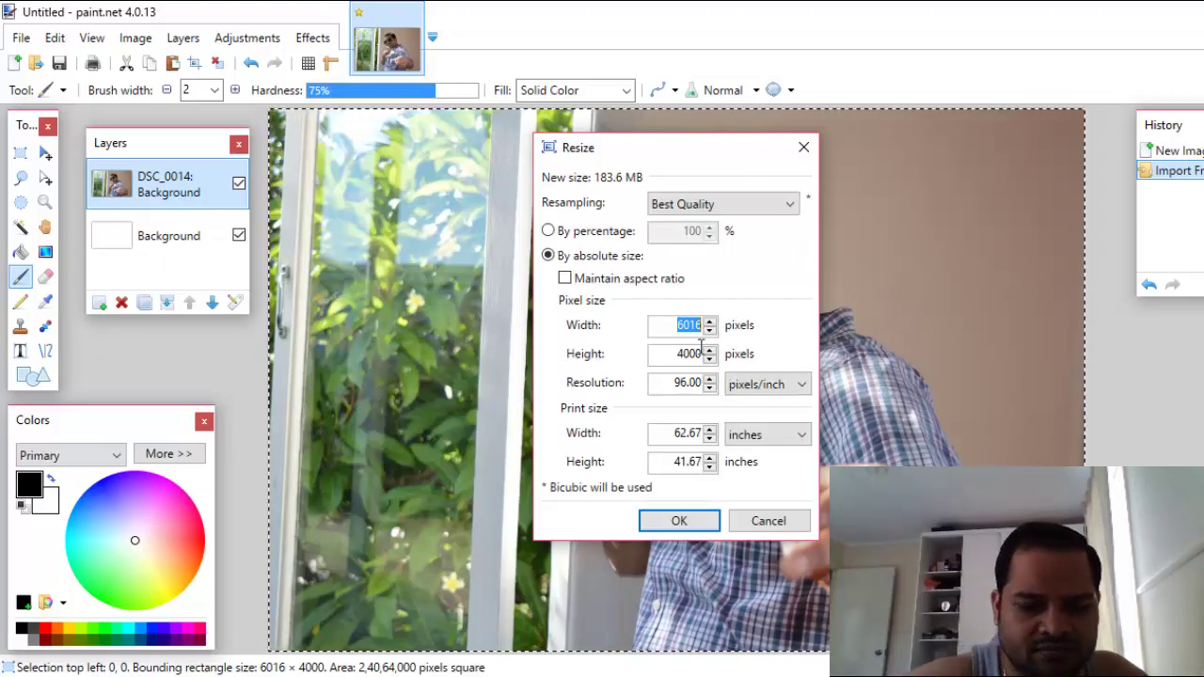
pyautogui.write('30')
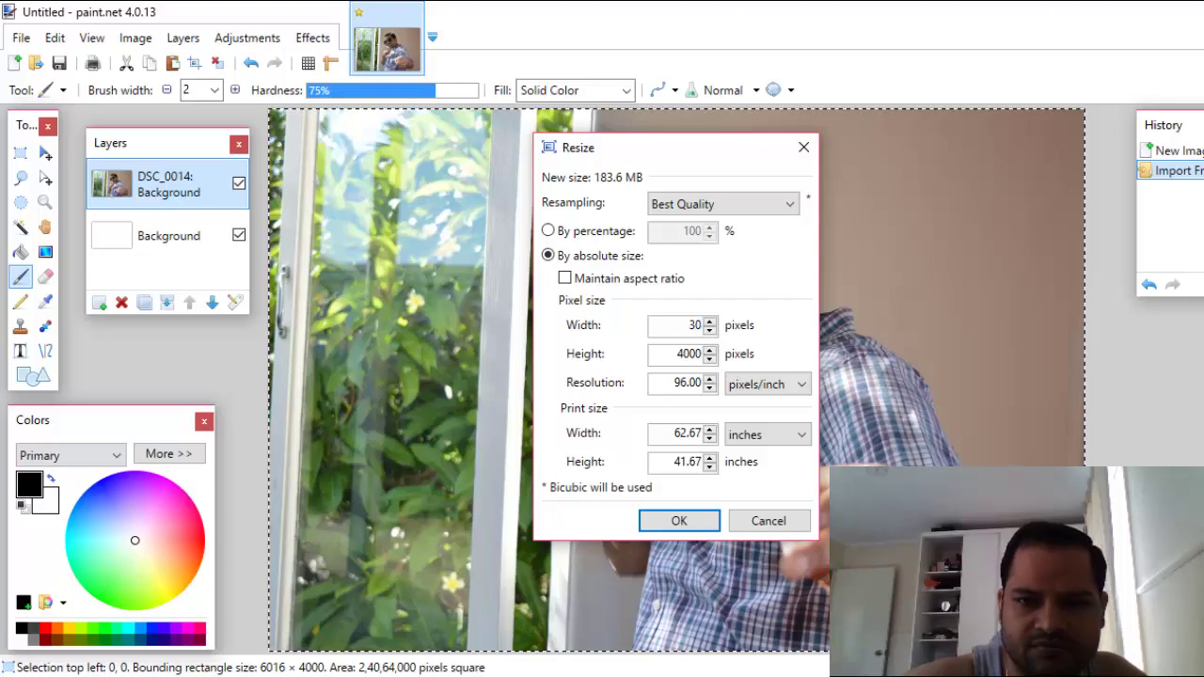
pyautogui.write('00')
pyautogui.doubleClick(701, 350)
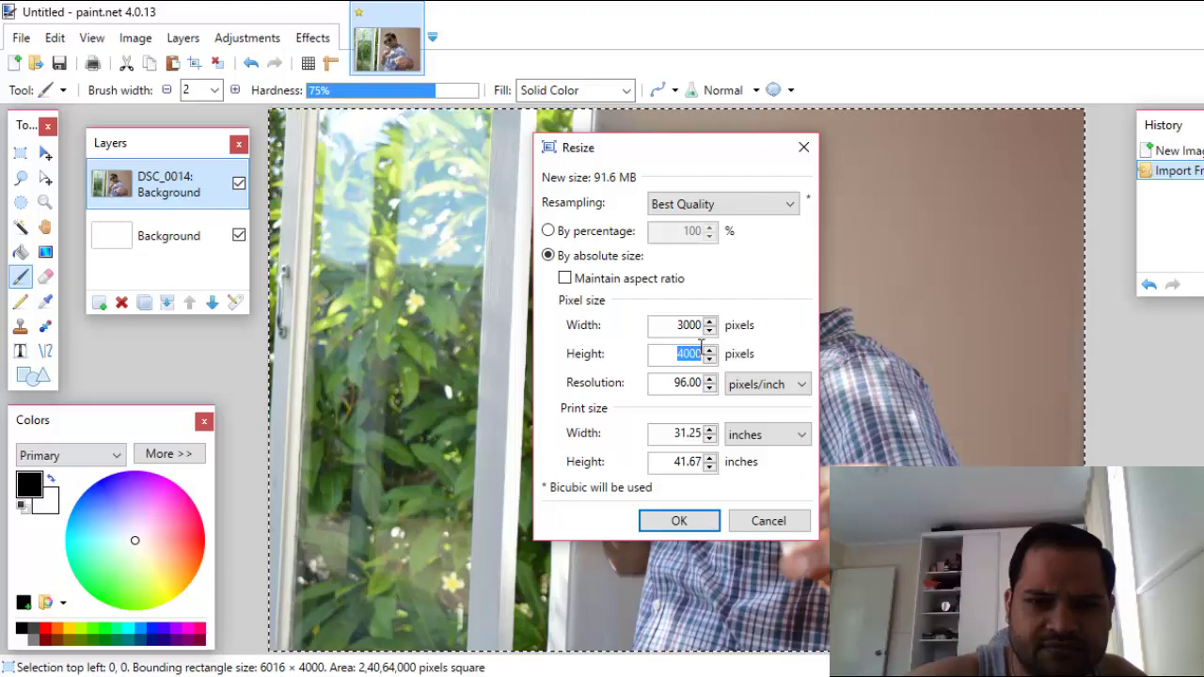
pyautogui.write('18')
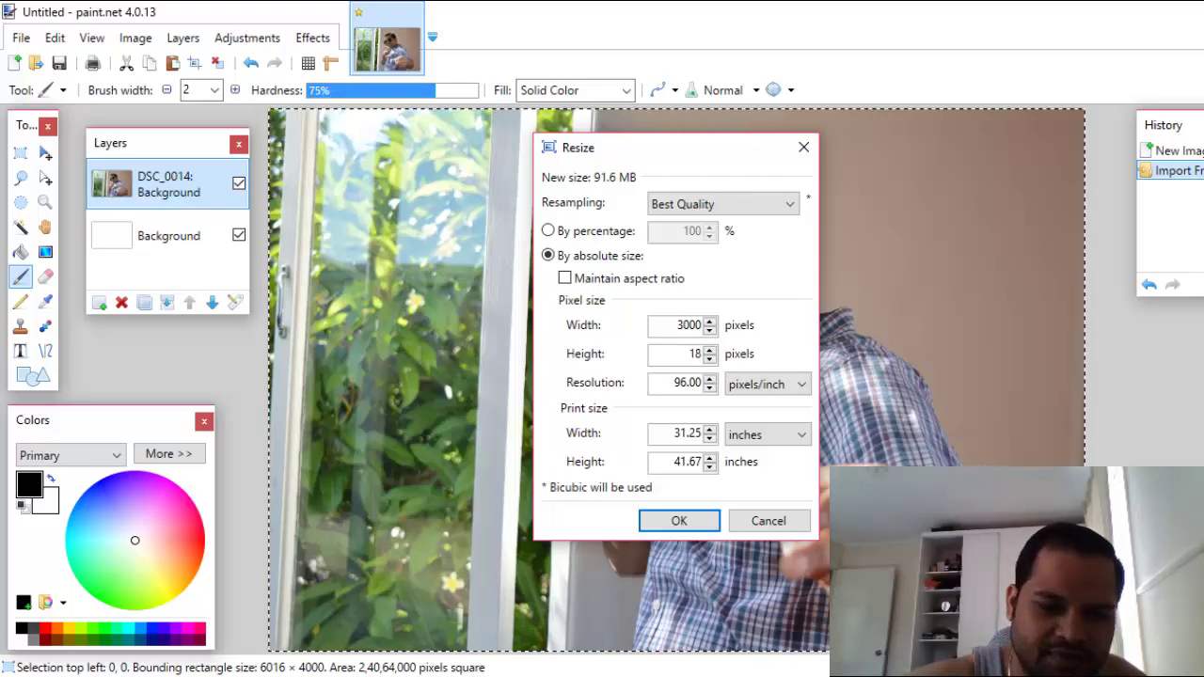
pyautogui.write('00')
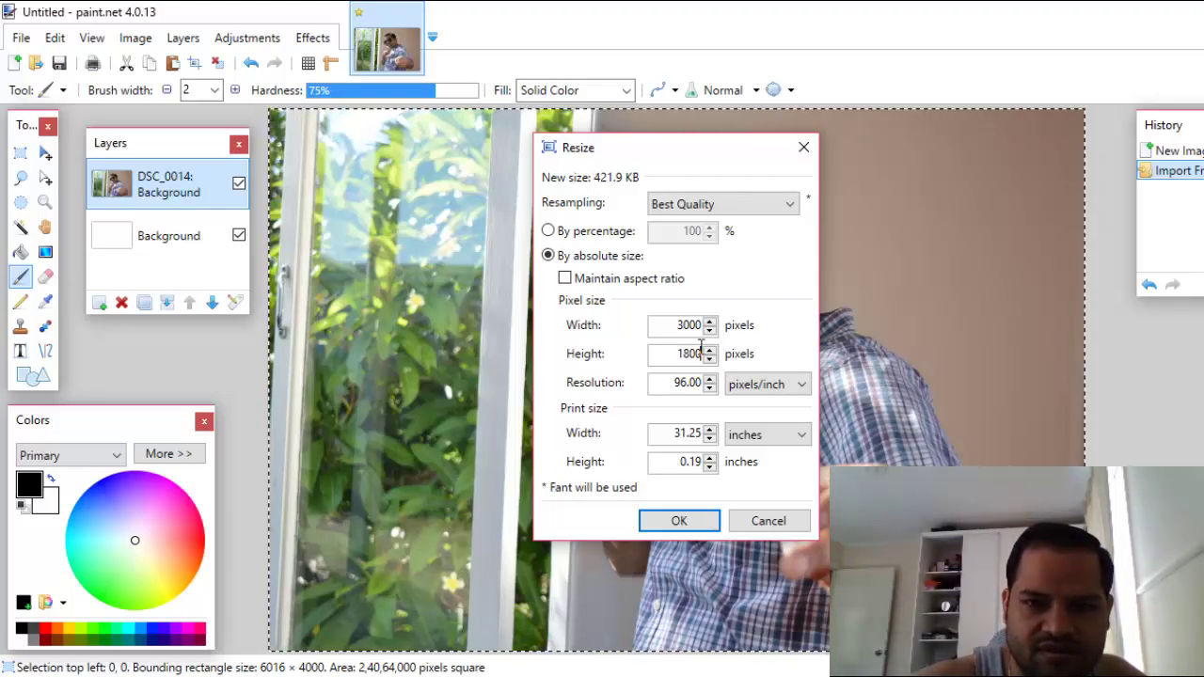
pyautogui.click(696, 526)
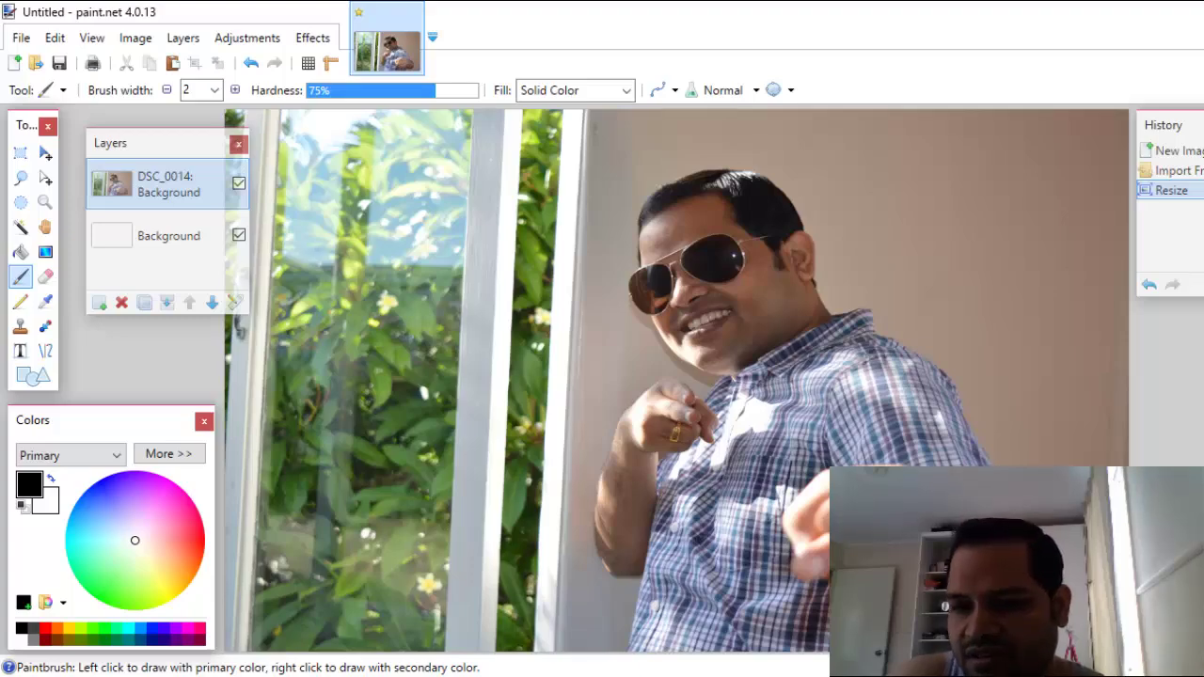
# - Zoom out until the whole resized photo of the man fits the window
pyautogui.hotkey('ctrl', '+')
pyautogui.hotkey('ctrl', '-')
pyautogui.hotkey('ctrl', '-')
pyautogui.hotkey('ctrl', '-')
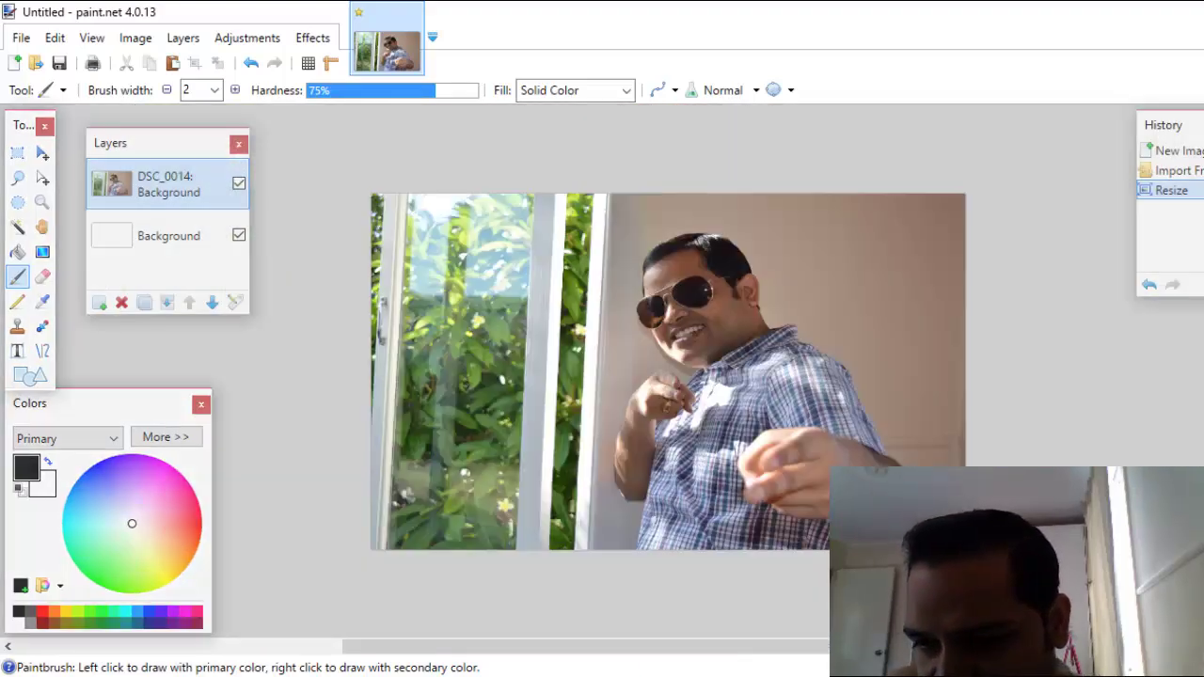
pyautogui.hotkey('ctrl', '-')
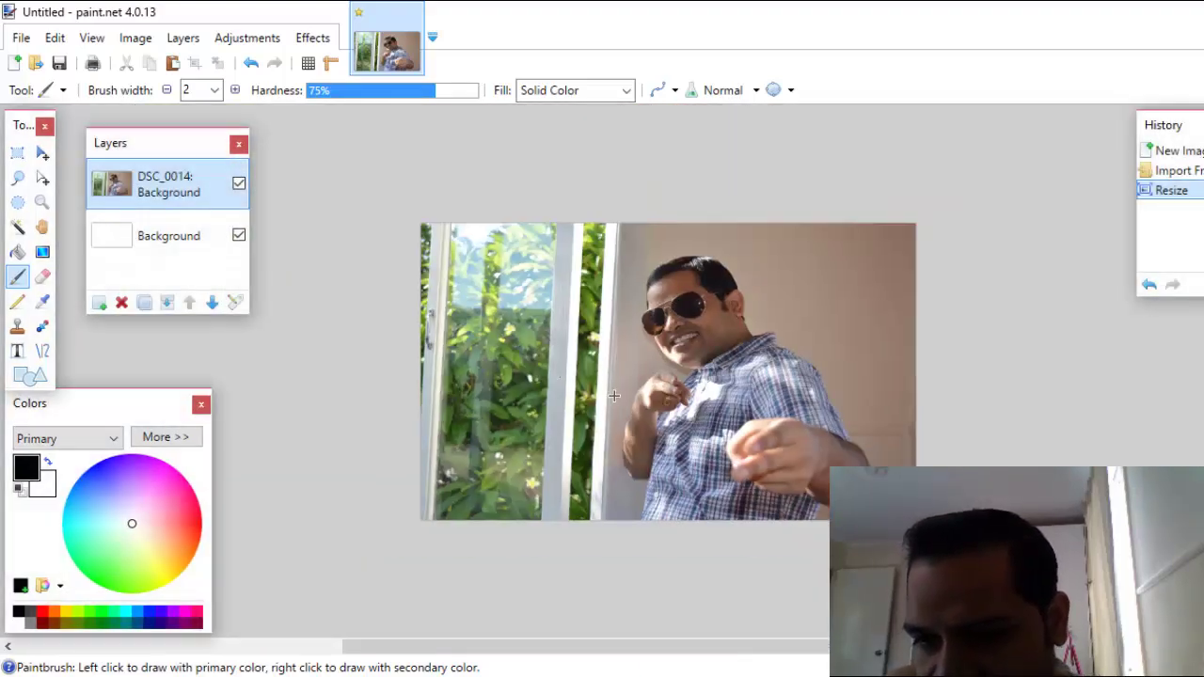
pyautogui.scroll(3, 674, 402)
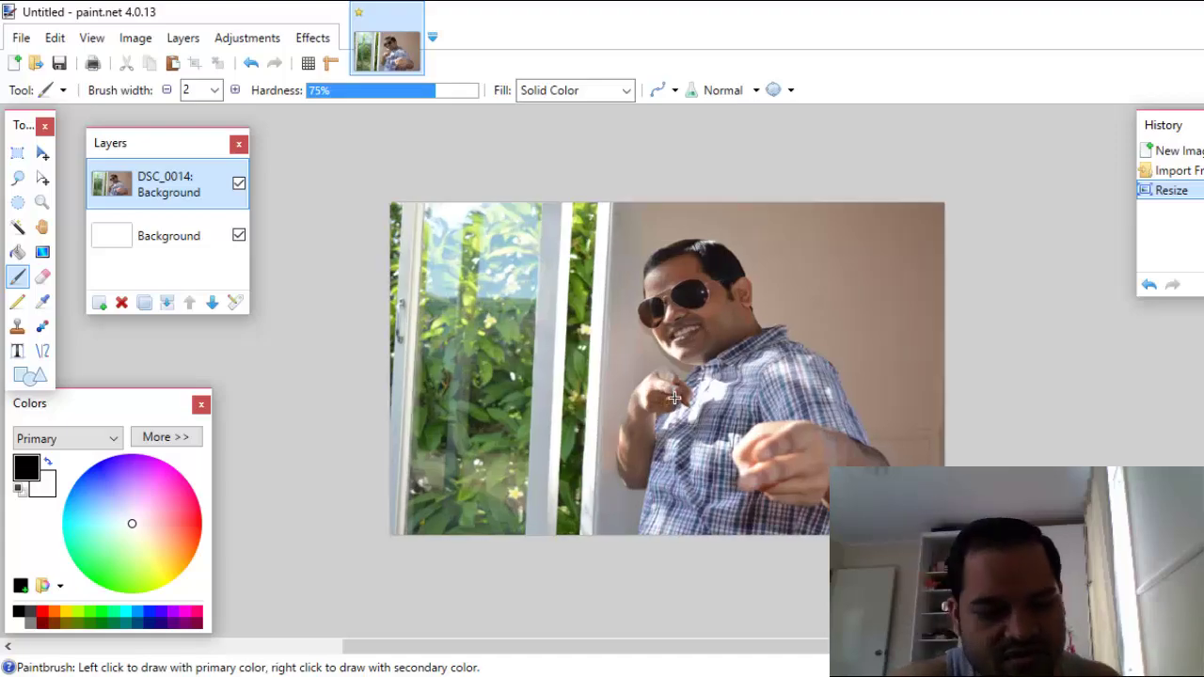
pyautogui.scroll(1, 673, 396)
pyautogui.scroll(-2, 673, 397)
pyautogui.scroll(2, 673, 397)
pyautogui.scroll(-2, 674, 397)
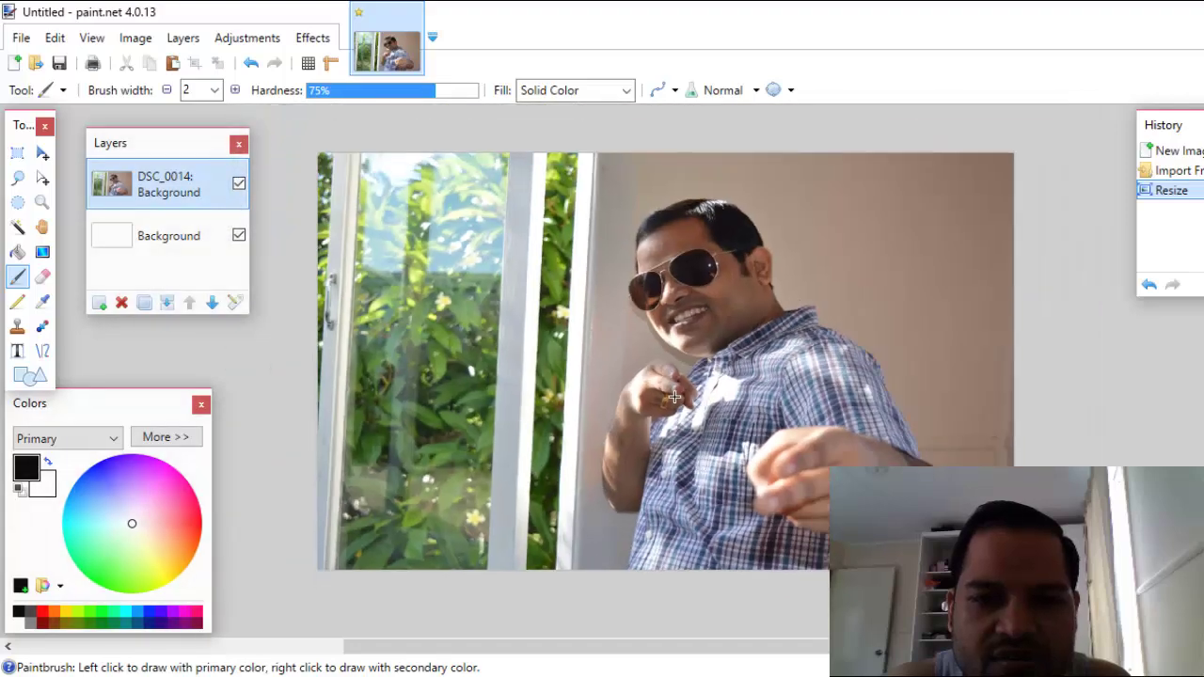
pyautogui.scroll(-1, 673, 397)
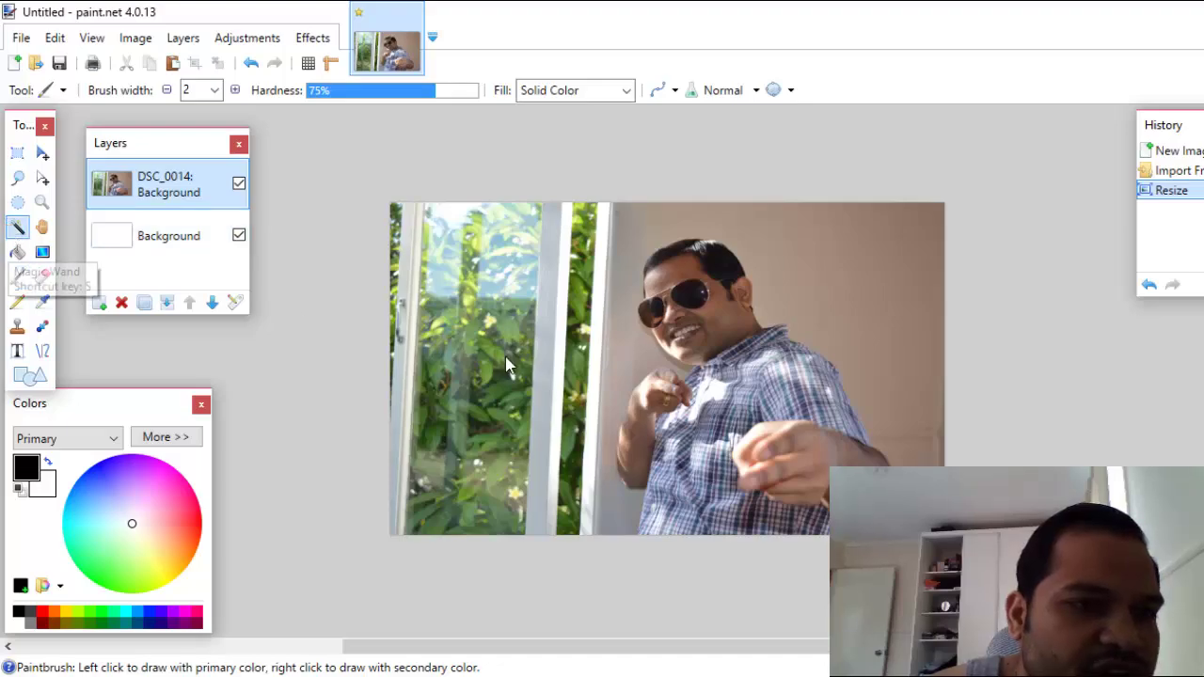
# - Magic-wand the foliage in the left window pane, erase it, and select the Background layer
pyautogui.press('s')
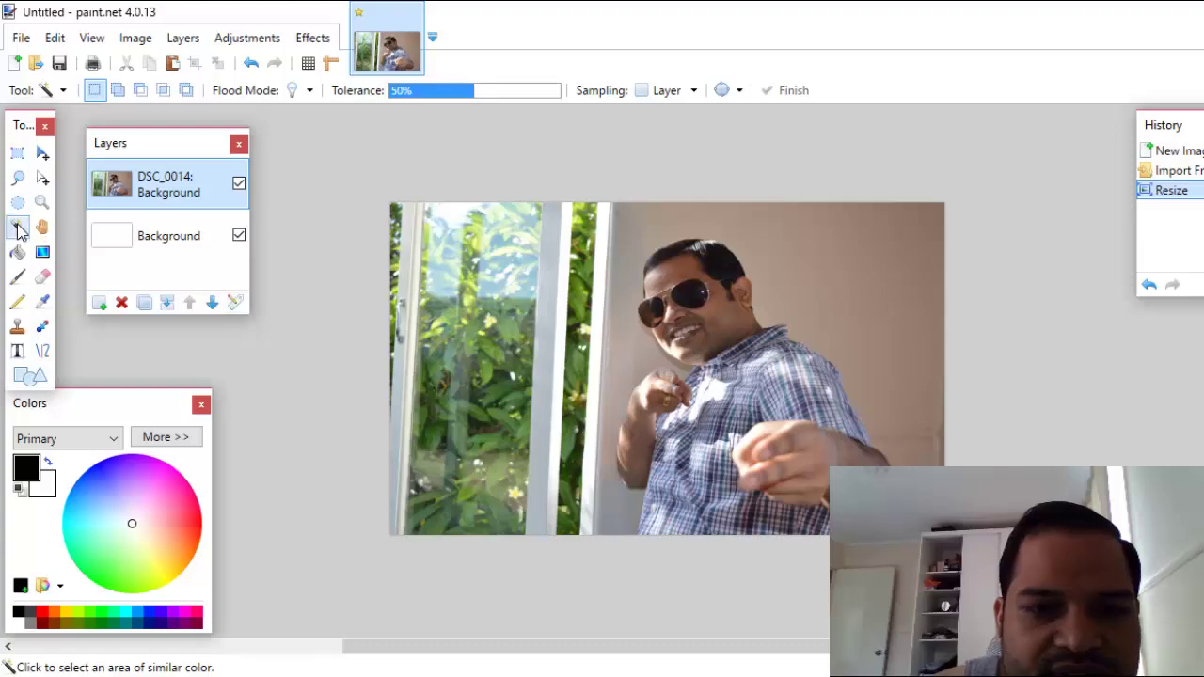
pyautogui.click(464, 352)
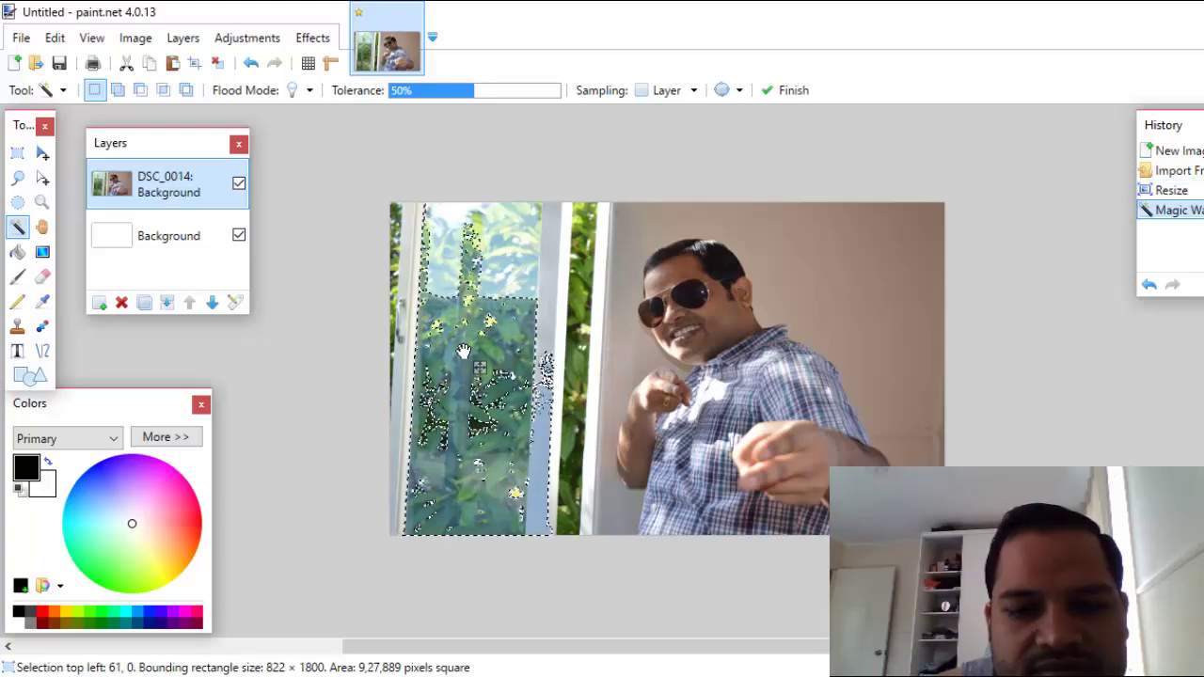
pyautogui.press('Return')
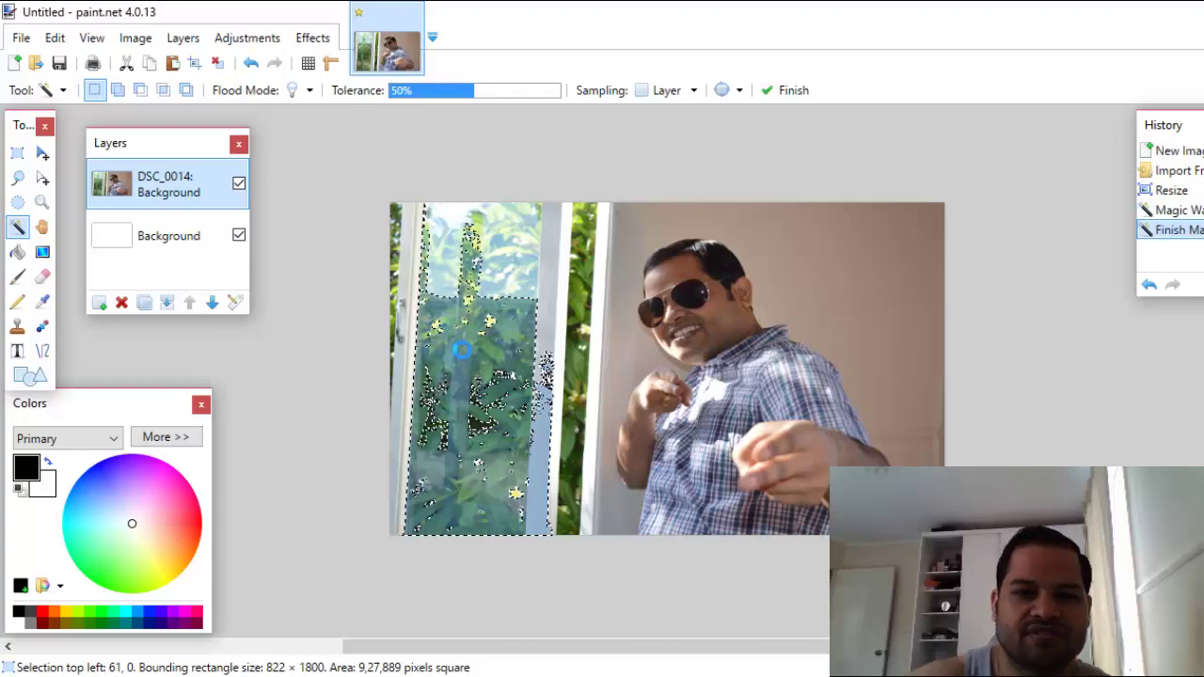
pyautogui.press('Delete')
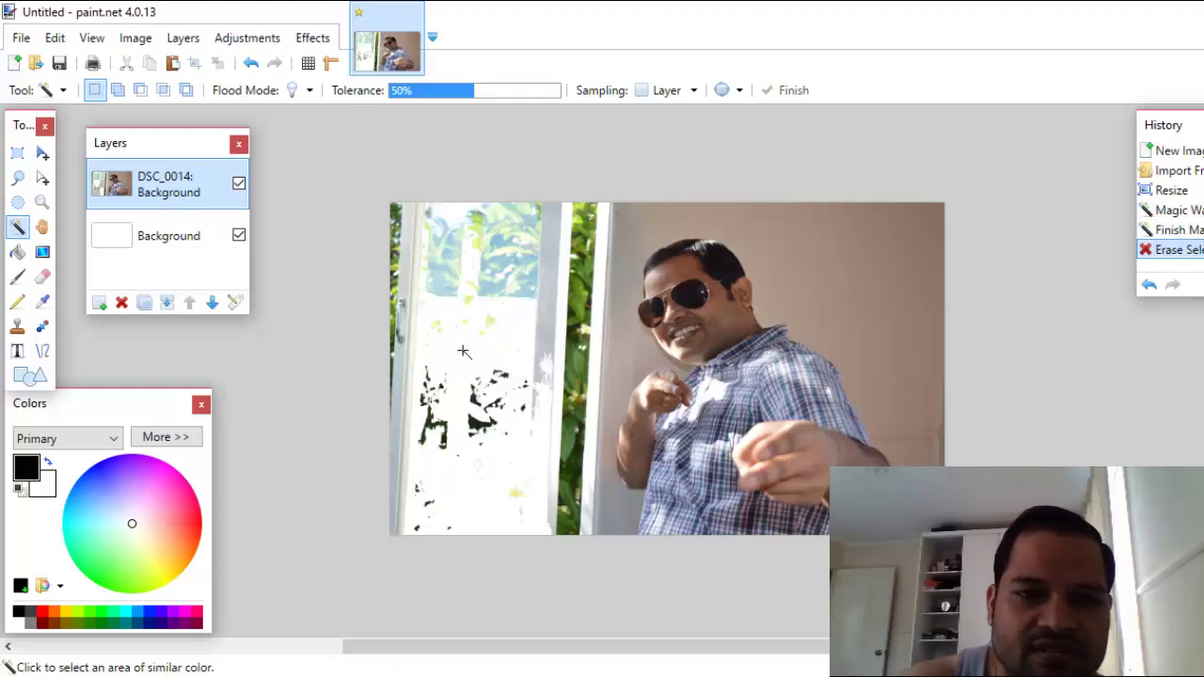
pyautogui.click(150, 245)
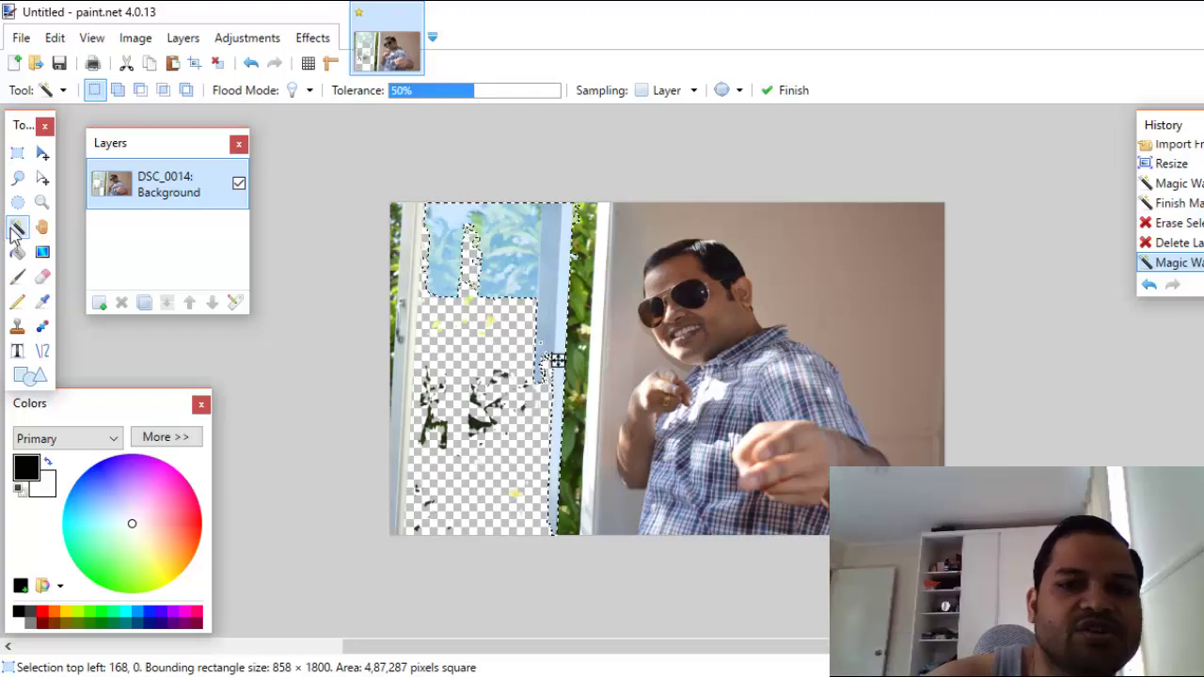
# - Erase a rectangular left window strip and the grey block at the photo's top right
pyautogui.click(17, 153)
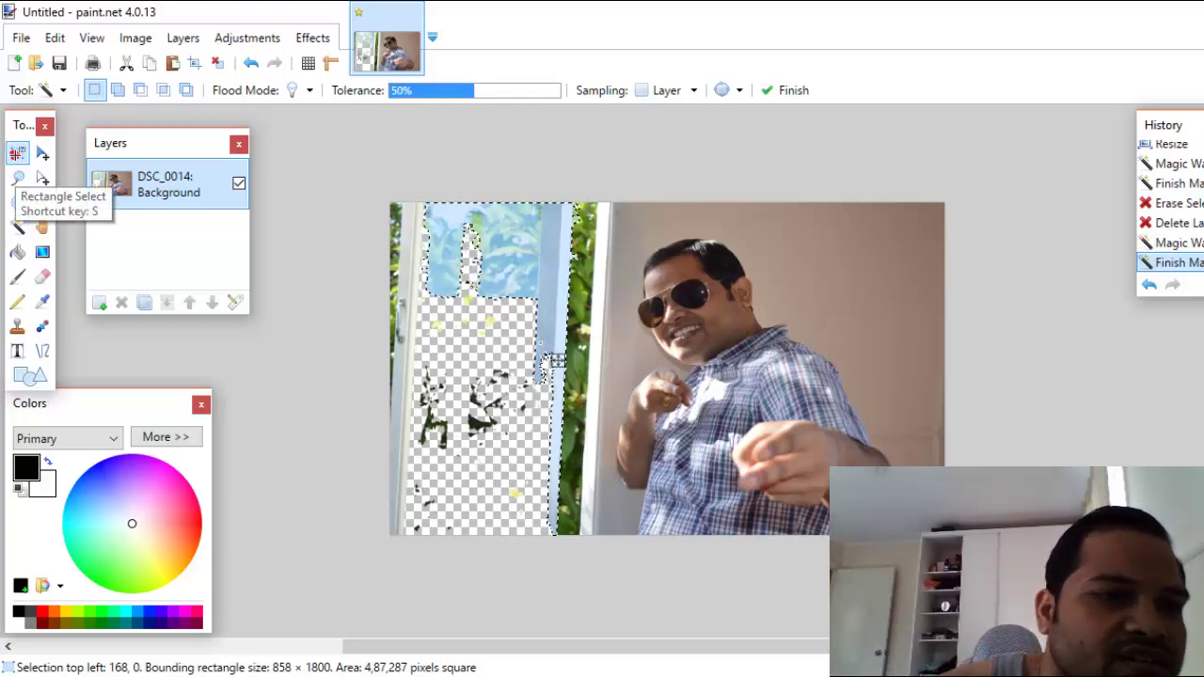
pyautogui.click(215, 62)
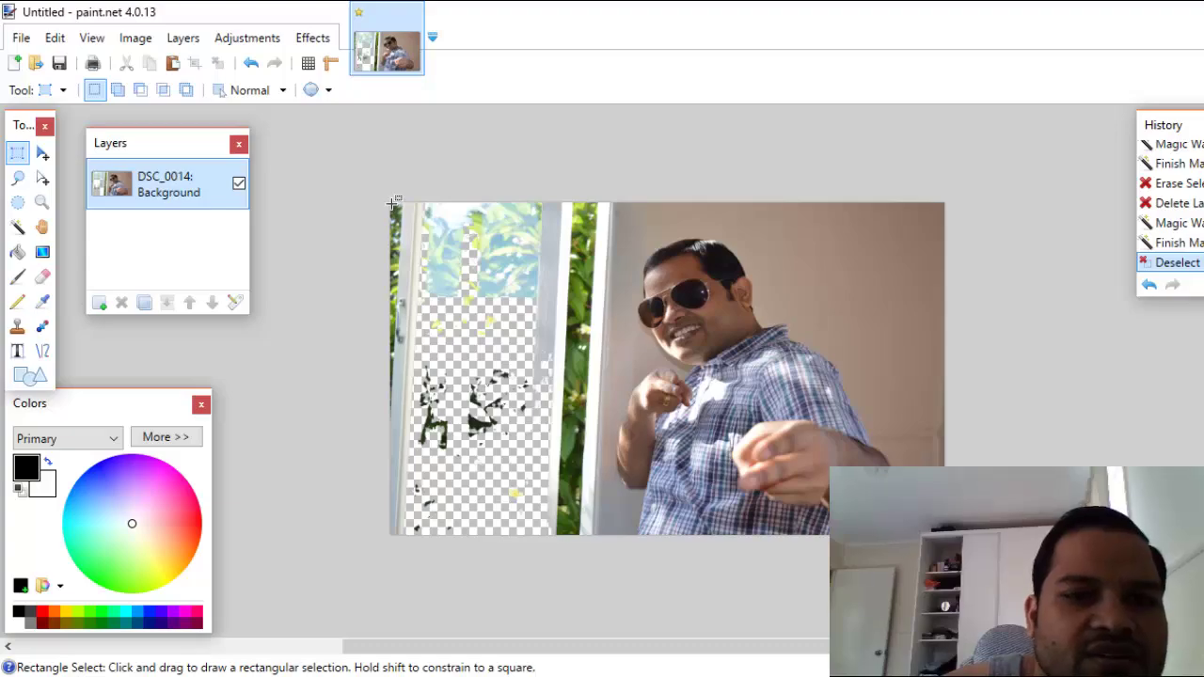
pyautogui.moveTo(381, 193); pyautogui.dragTo(617, 553)
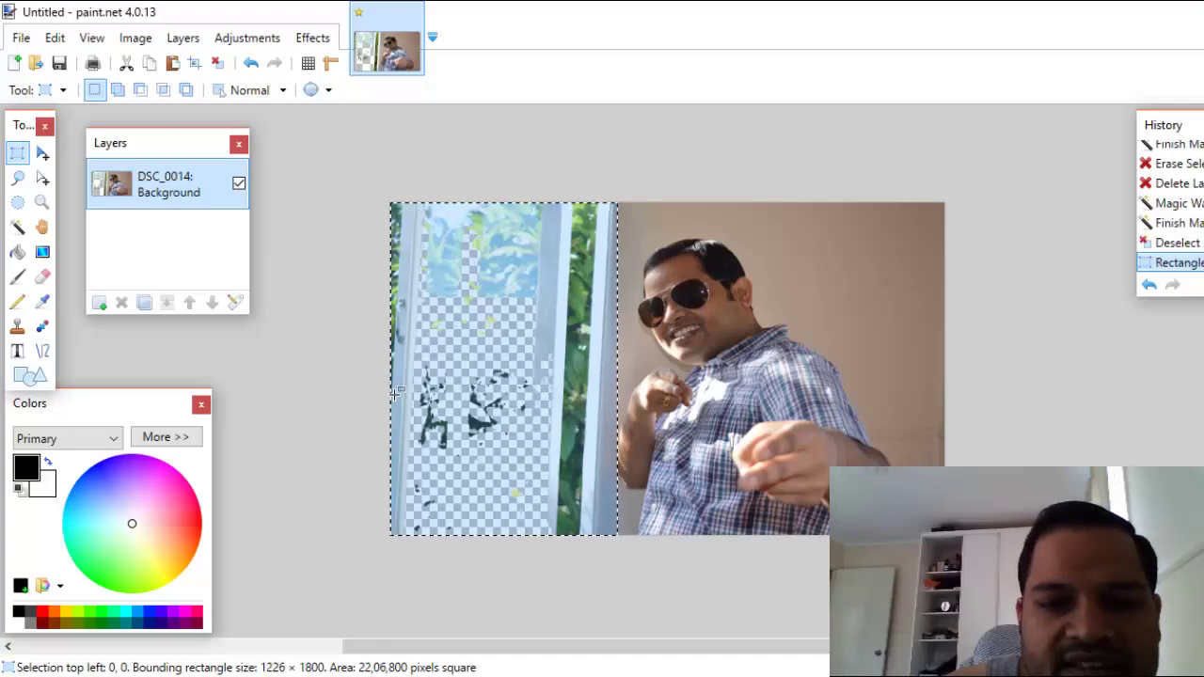
pyautogui.press('Delete')
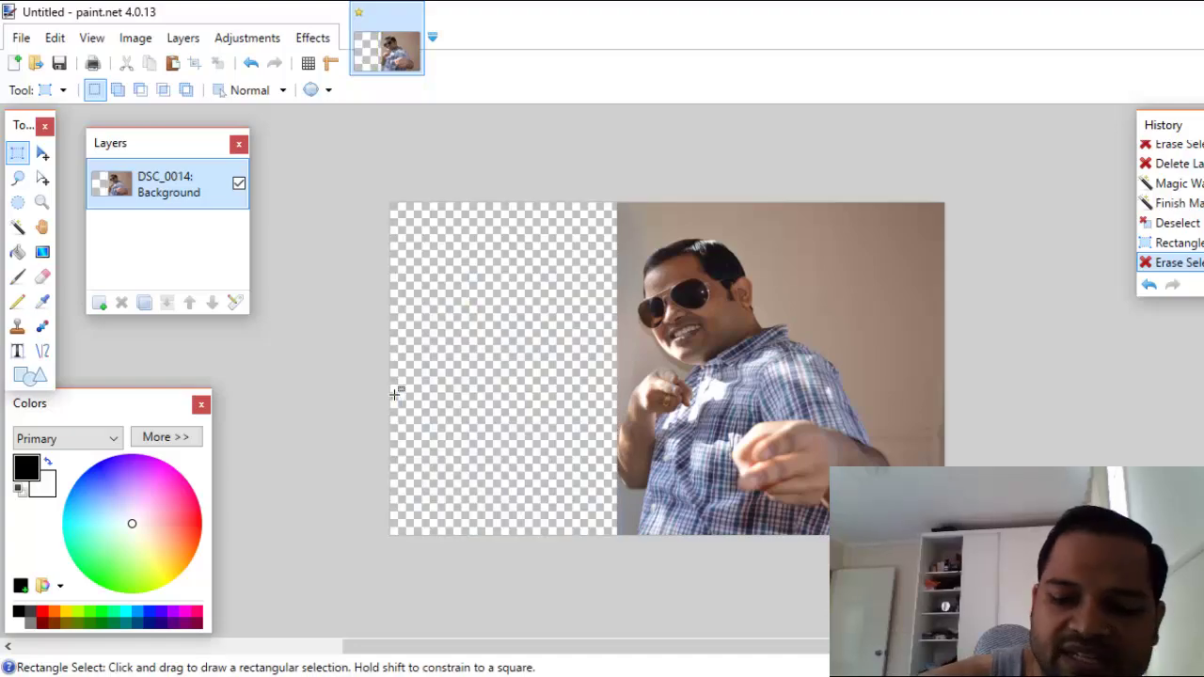
pyautogui.moveTo(769, 192); pyautogui.dragTo(977, 316)
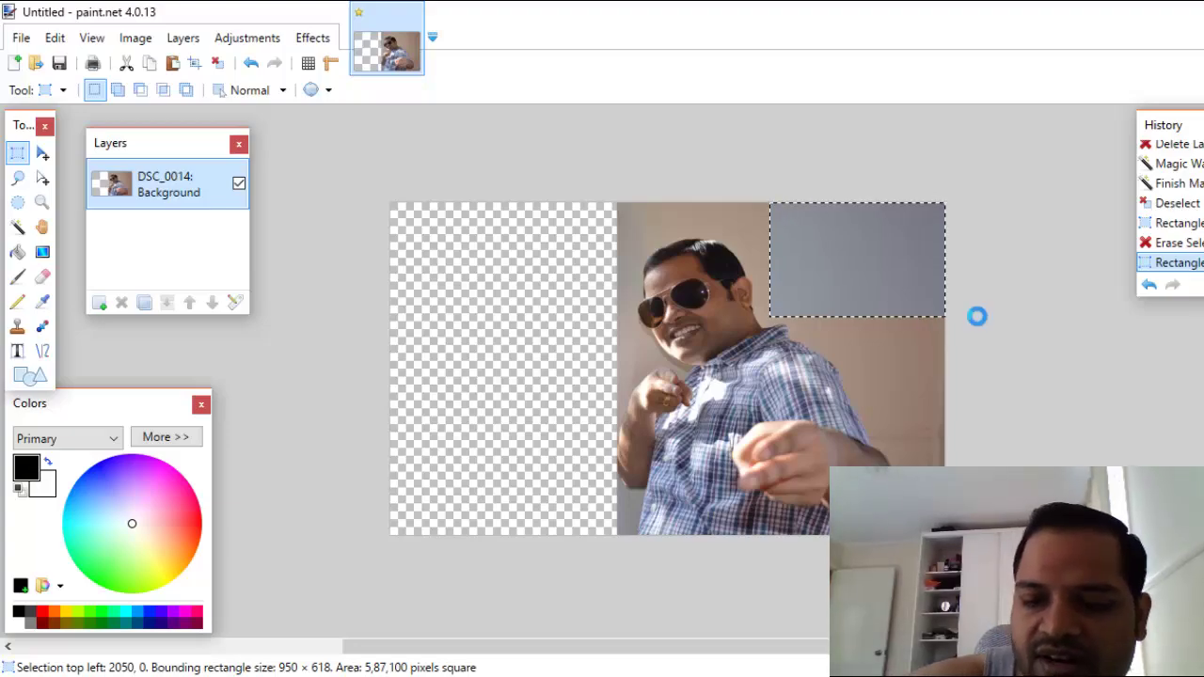
pyautogui.press('Delete')
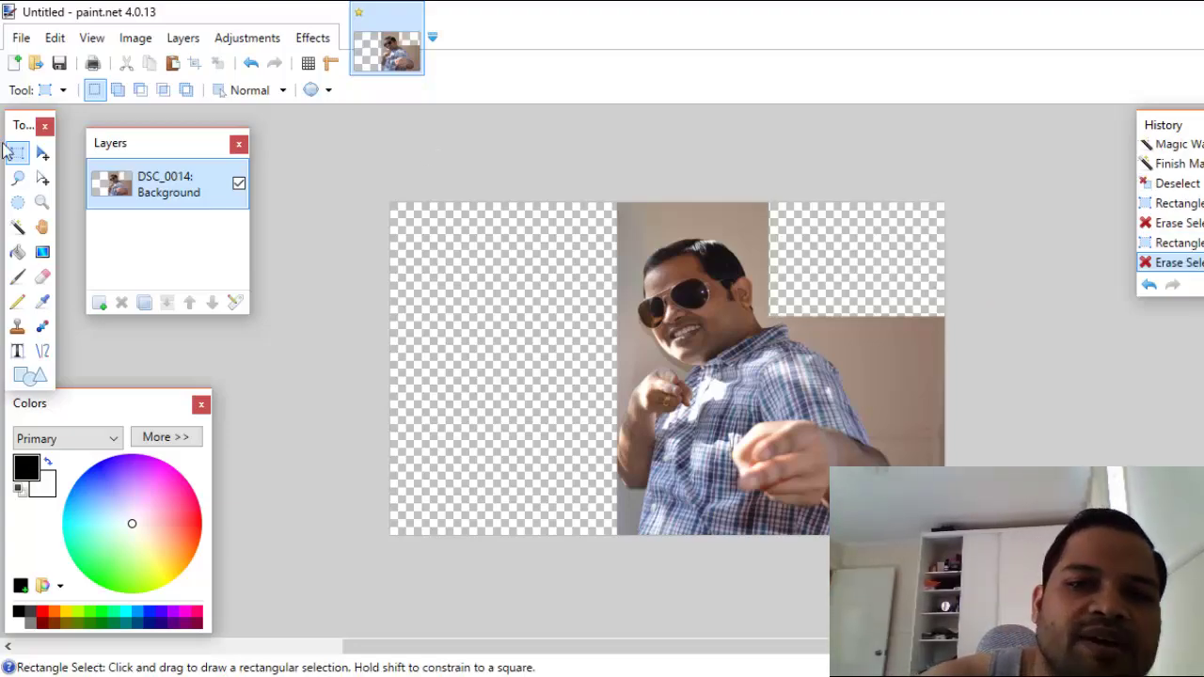
# - Erase an oval chunk from the photo's right edge
pyautogui.click(18, 201)
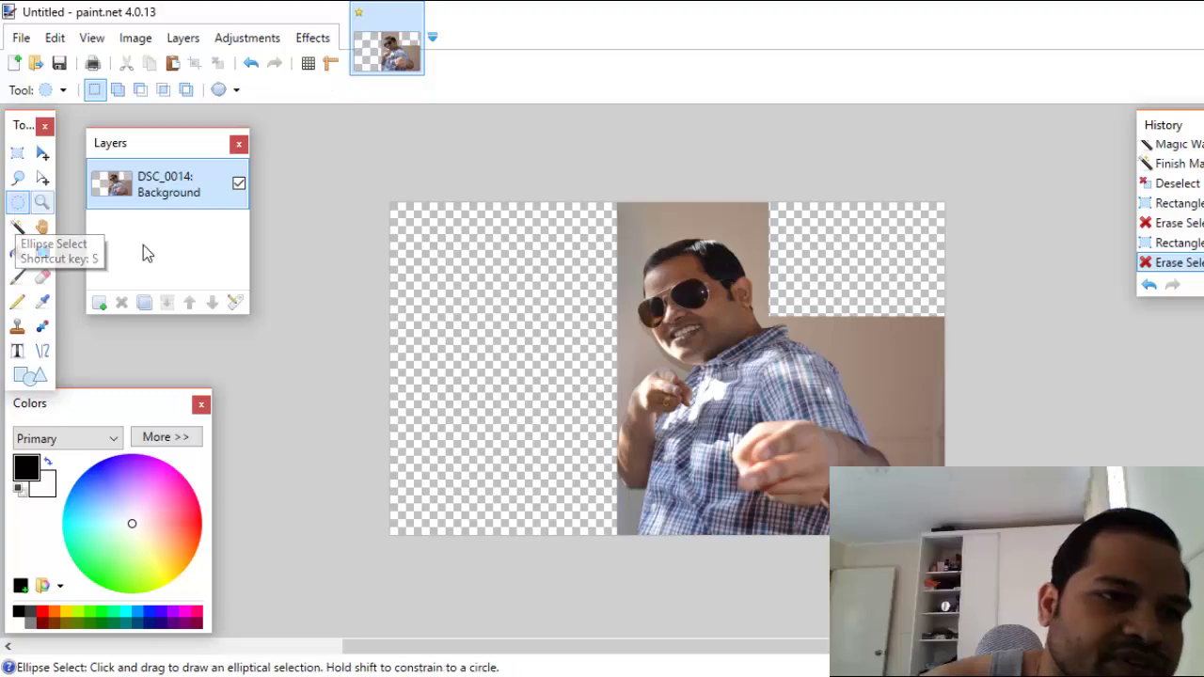
pyautogui.moveTo(848, 313)
pyautogui.mouseDown()
pyautogui.moveTo(958, 393)
pyautogui.moveTo(972, 385)
pyautogui.mouseUp()
pyautogui.press('Delete')
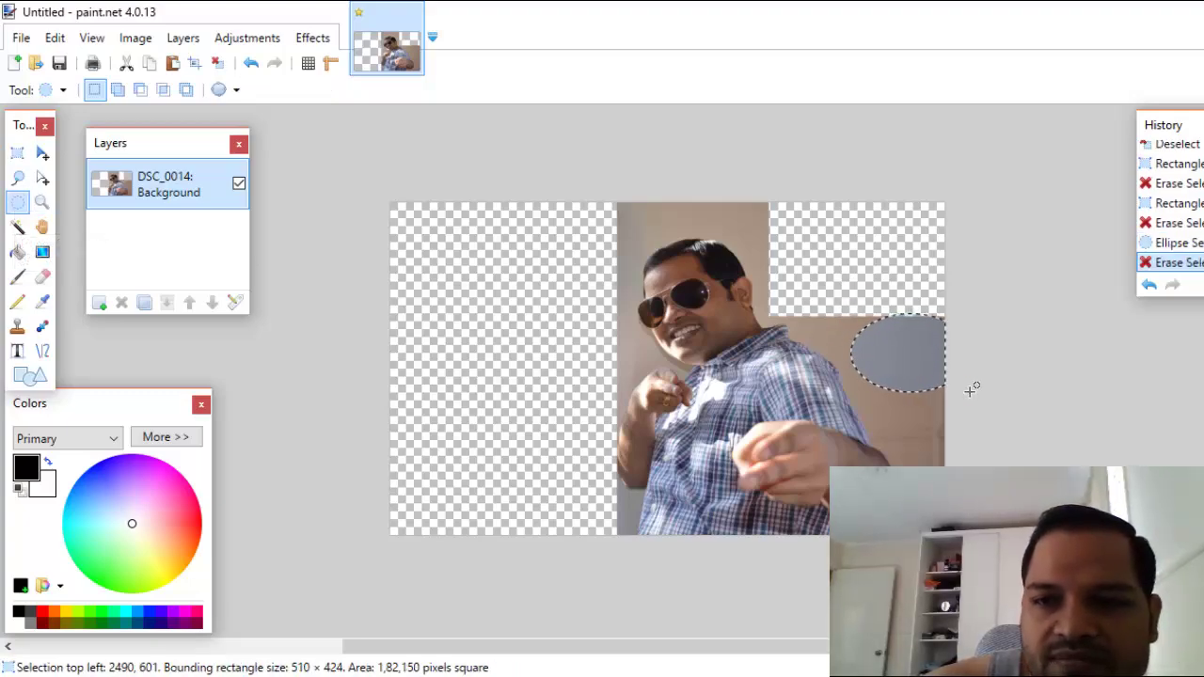
pyautogui.click(25, 178)
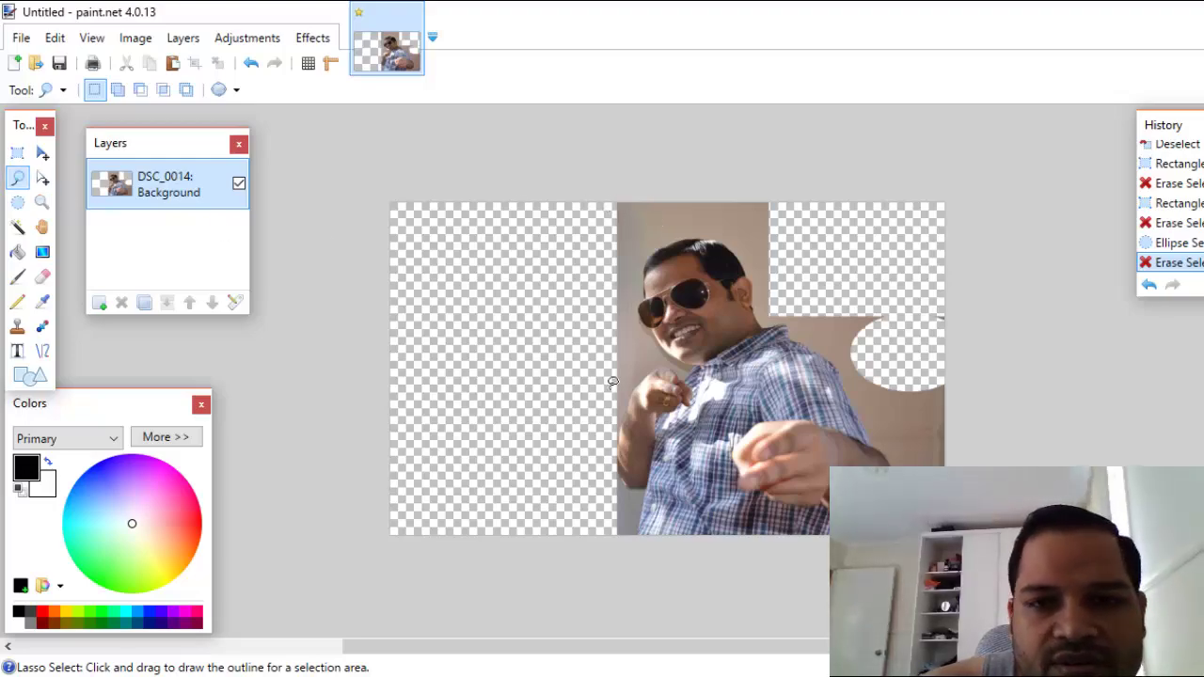
# - Lasso-trace around the man and erase the grey room background around him
pyautogui.moveTo(617, 412)
pyautogui.mouseDown()
pyautogui.moveTo(659, 359)
pyautogui.moveTo(630, 313)
pyautogui.moveTo(639, 250)
pyautogui.moveTo(703, 231)
pyautogui.moveTo(755, 276)
pyautogui.moveTo(762, 320)
pyautogui.moveTo(836, 363)
pyautogui.moveTo(908, 504)
pyautogui.moveTo(905, 547)
pyautogui.moveTo(931, 536)
pyautogui.moveTo(996, 386)
pyautogui.moveTo(940, 226)
pyautogui.moveTo(783, 159)
pyautogui.moveTo(674, 141)
pyautogui.moveTo(564, 148)
pyautogui.moveTo(620, 146)
pyautogui.mouseUp()
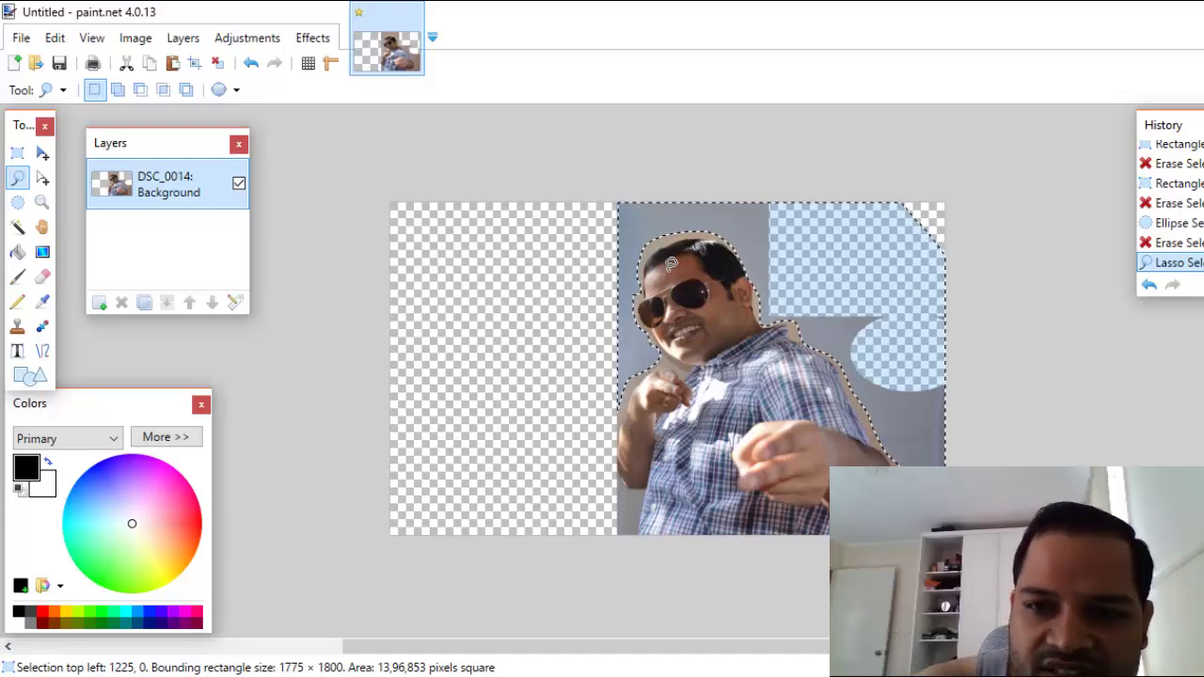
pyautogui.press('Delete')
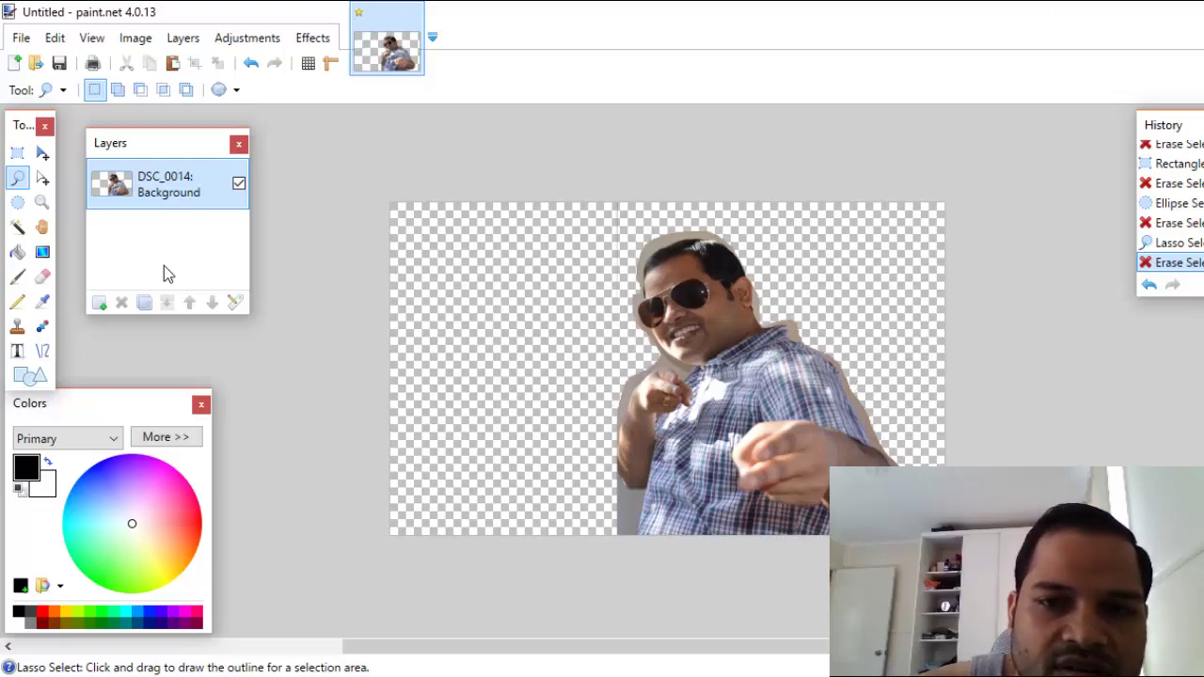
pyautogui.click(17, 227)
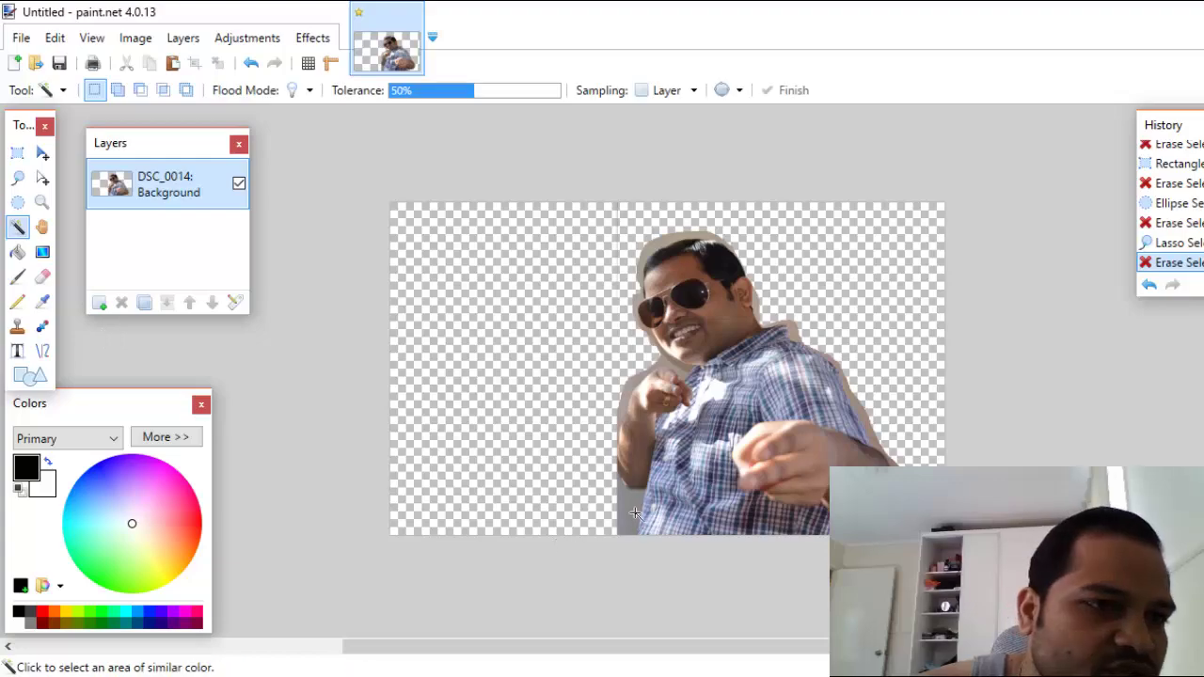
# - Wand-select and erase stray pixels around the man and at the bottom edge, then deselect
pyautogui.click(882, 442)
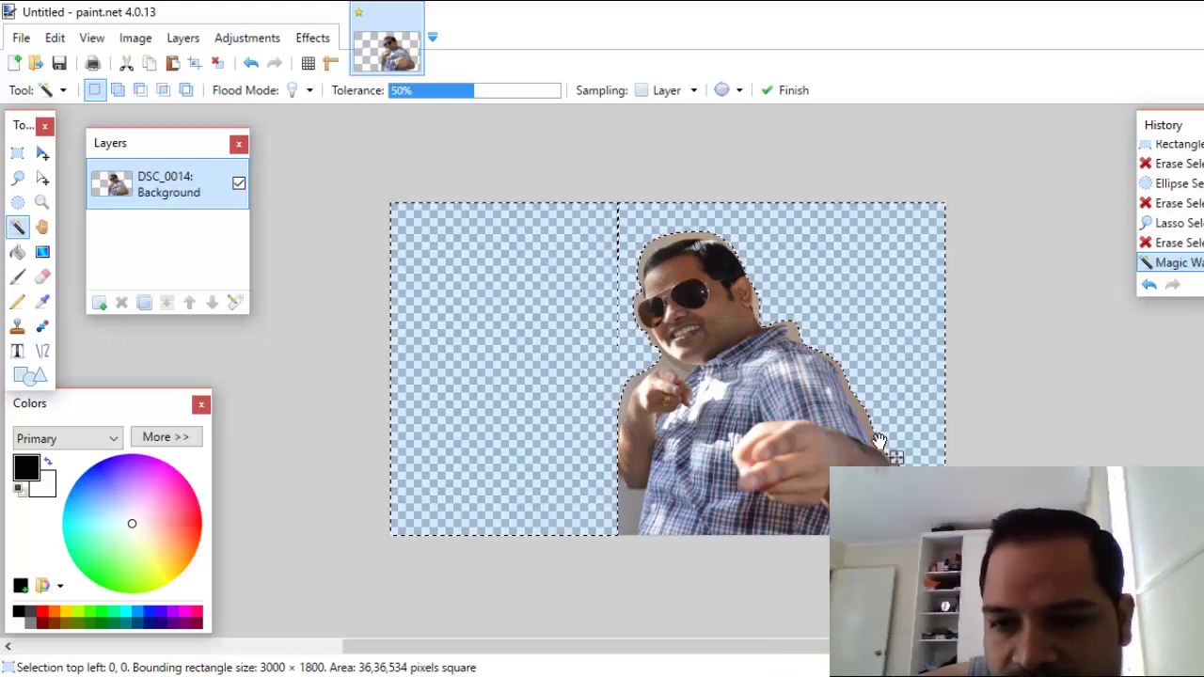
pyautogui.click(880, 440)
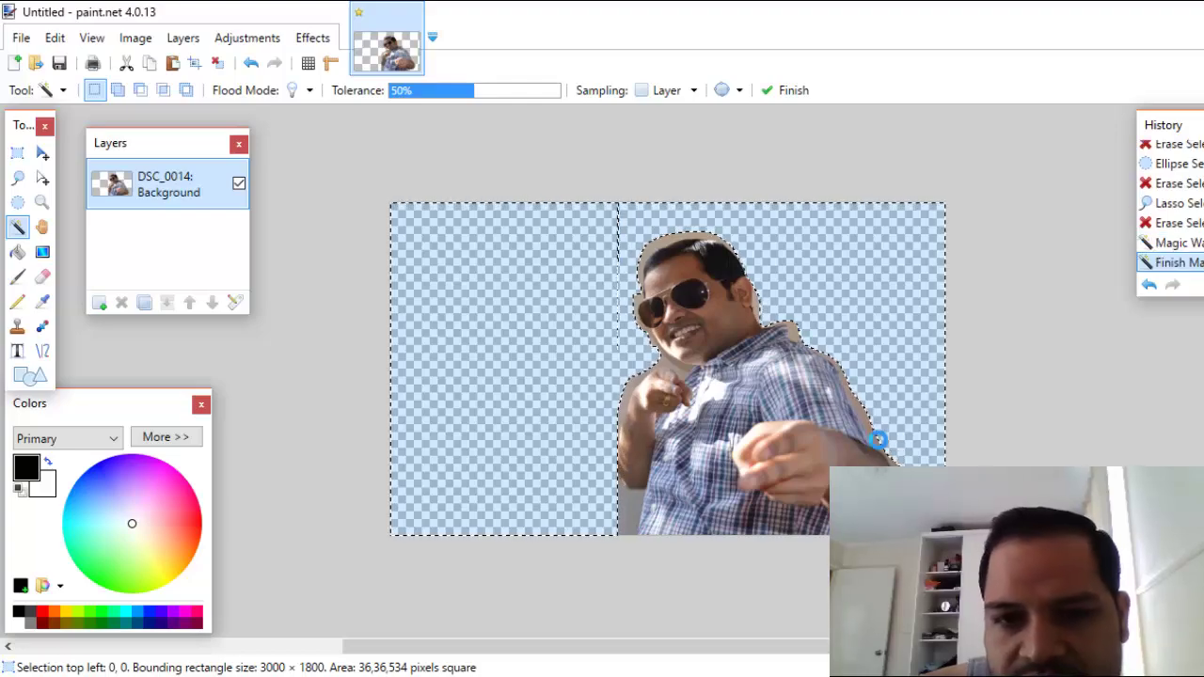
pyautogui.press('Delete')
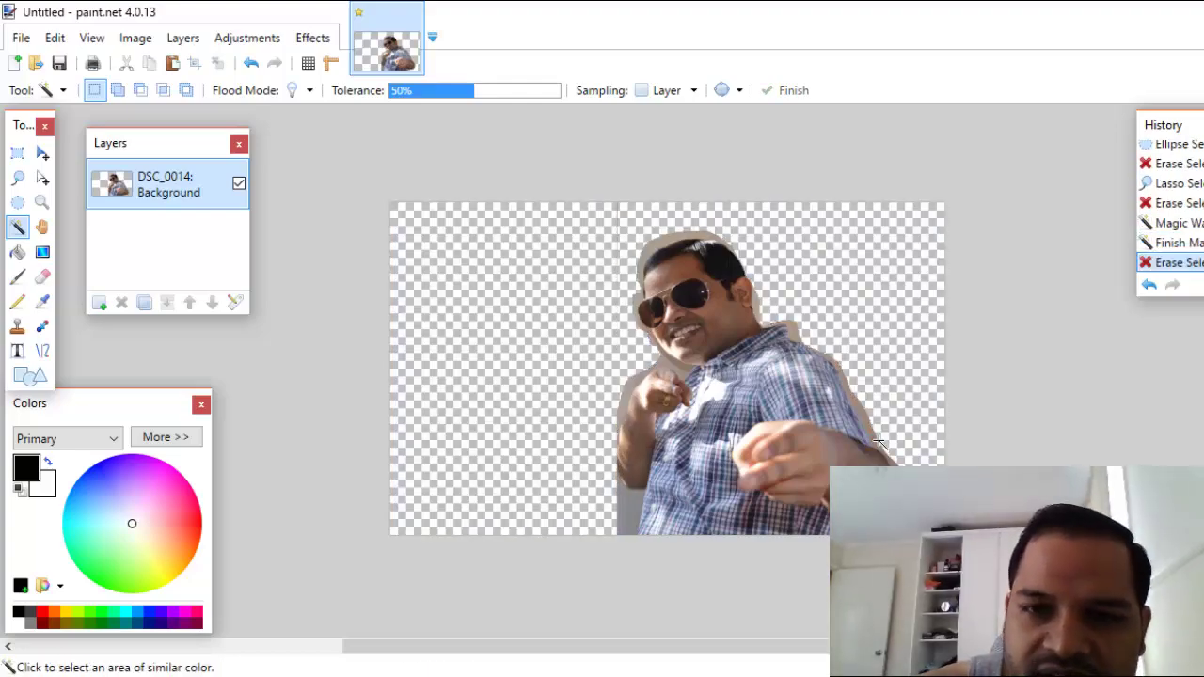
pyautogui.click(633, 515)
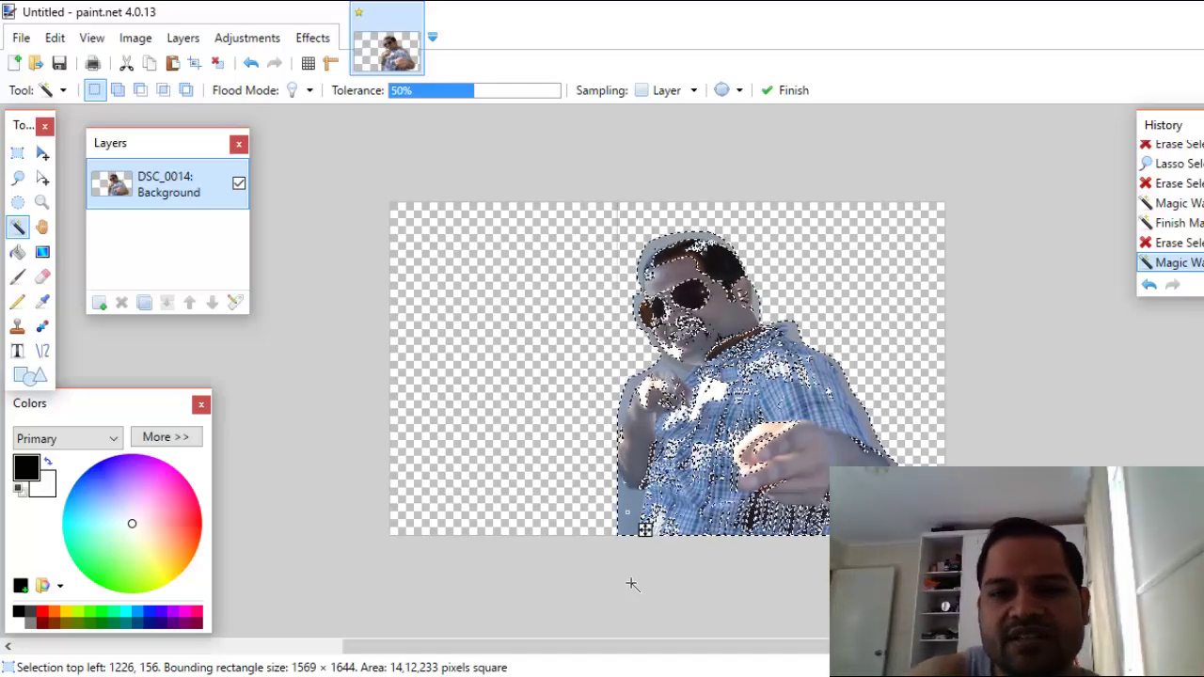
pyautogui.press('Return')
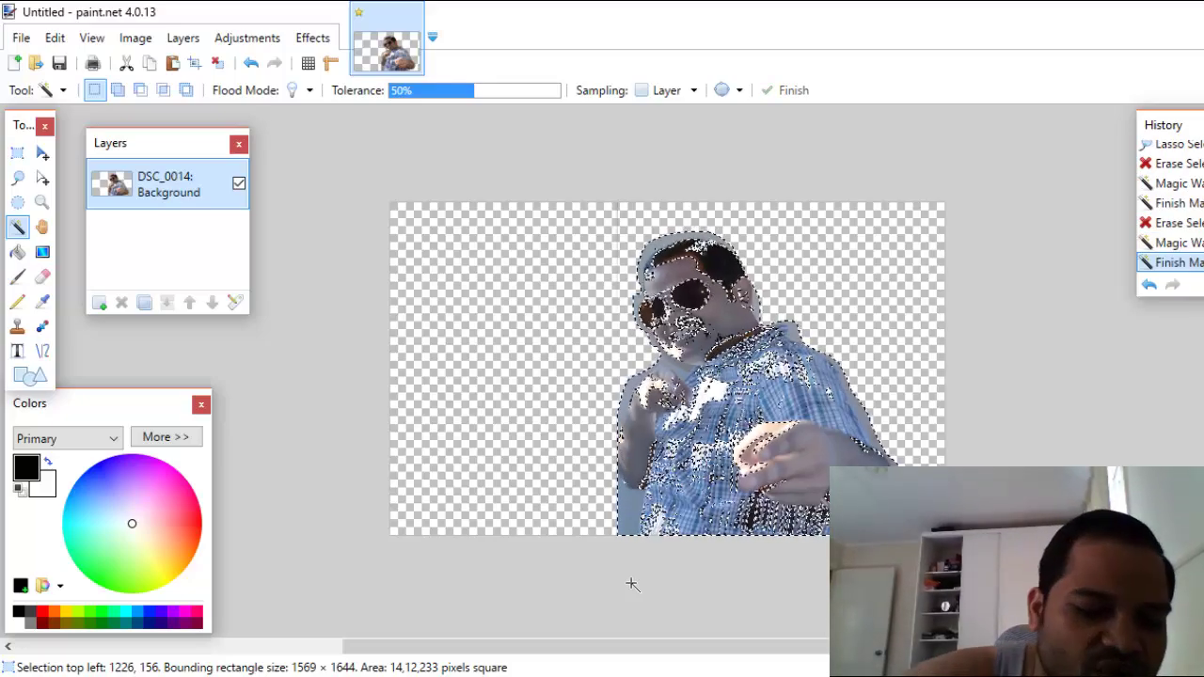
pyautogui.click(217, 64)
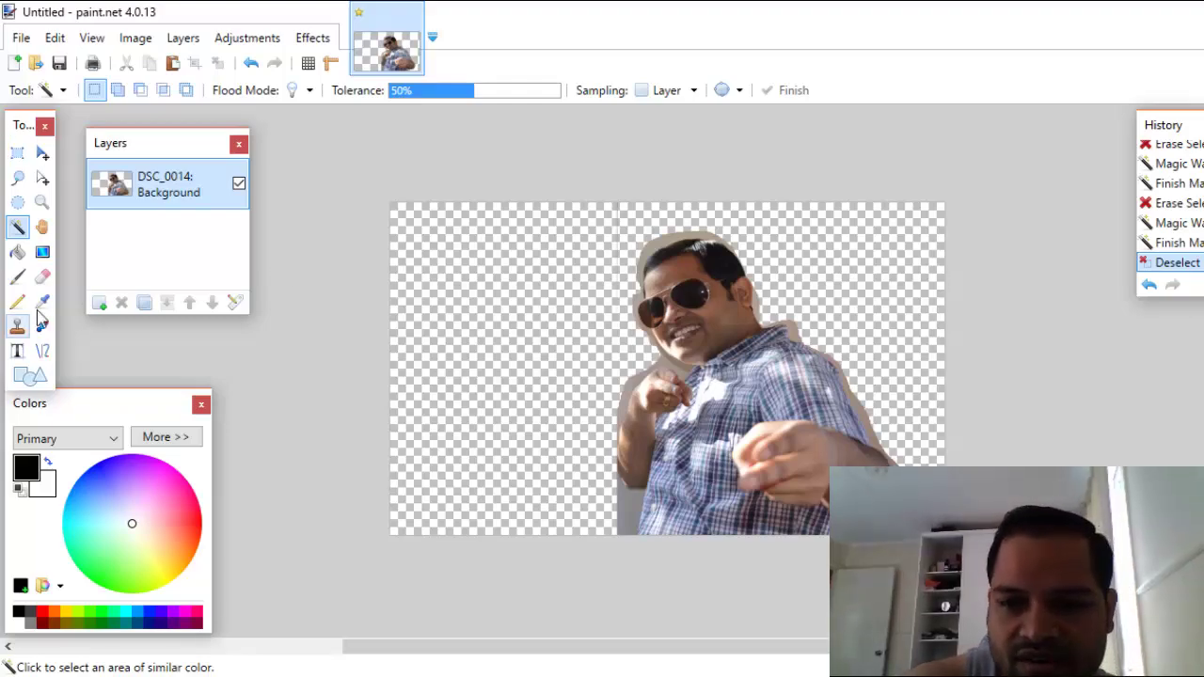
# - Choose the Eraser and set its brush width to 150
pyautogui.click(42, 276)
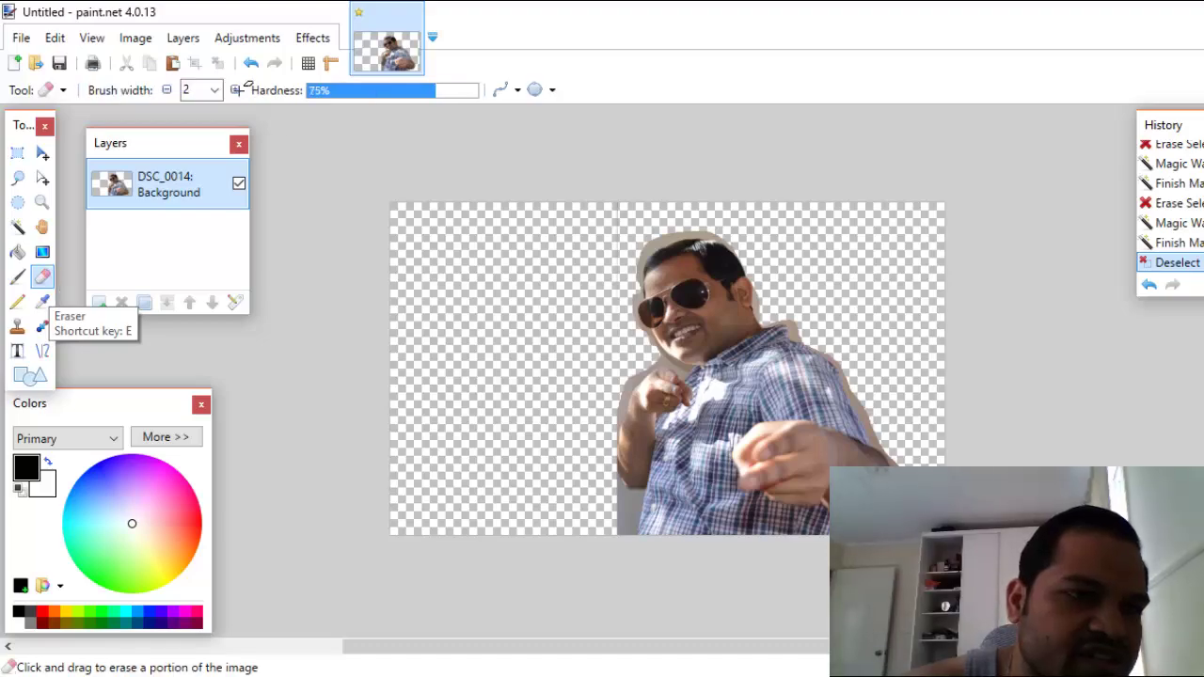
pyautogui.click(216, 90)
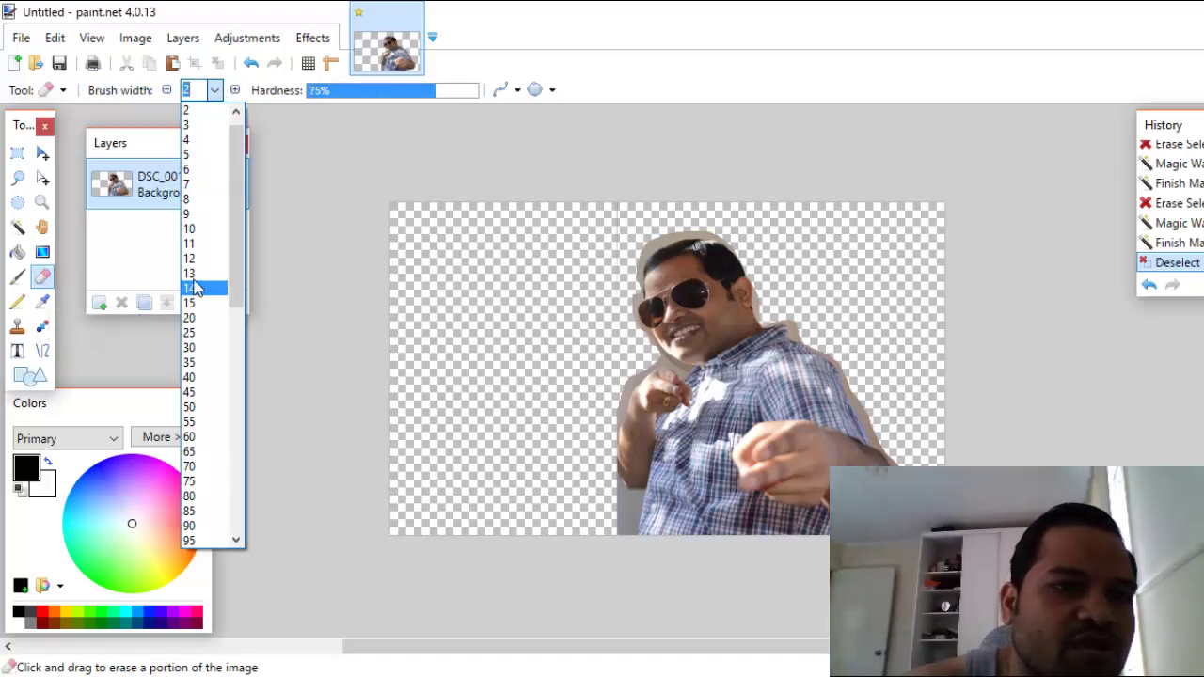
pyautogui.click(201, 349)
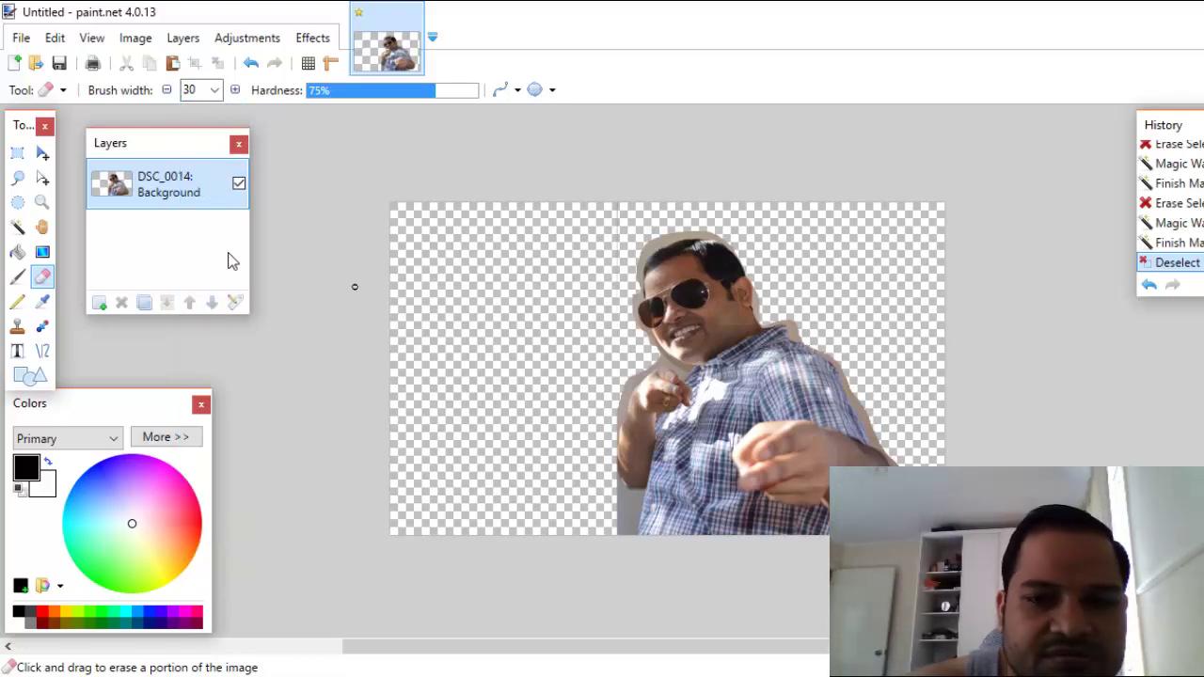
pyautogui.click(214, 89)
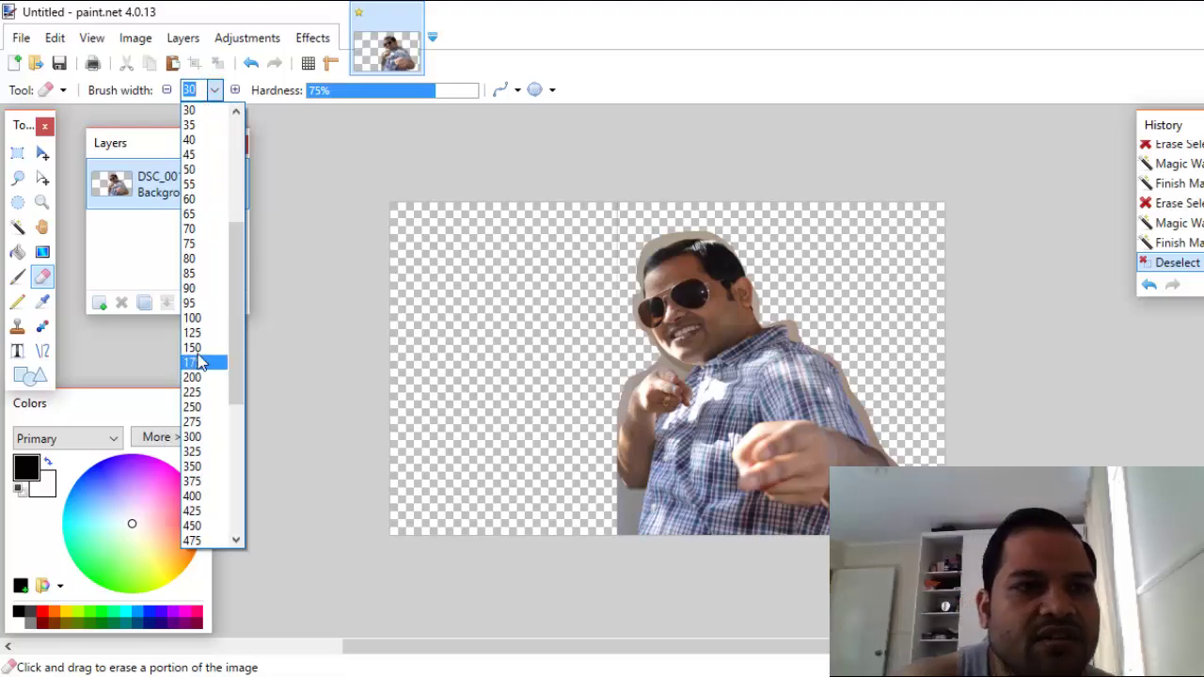
pyautogui.click(204, 319)
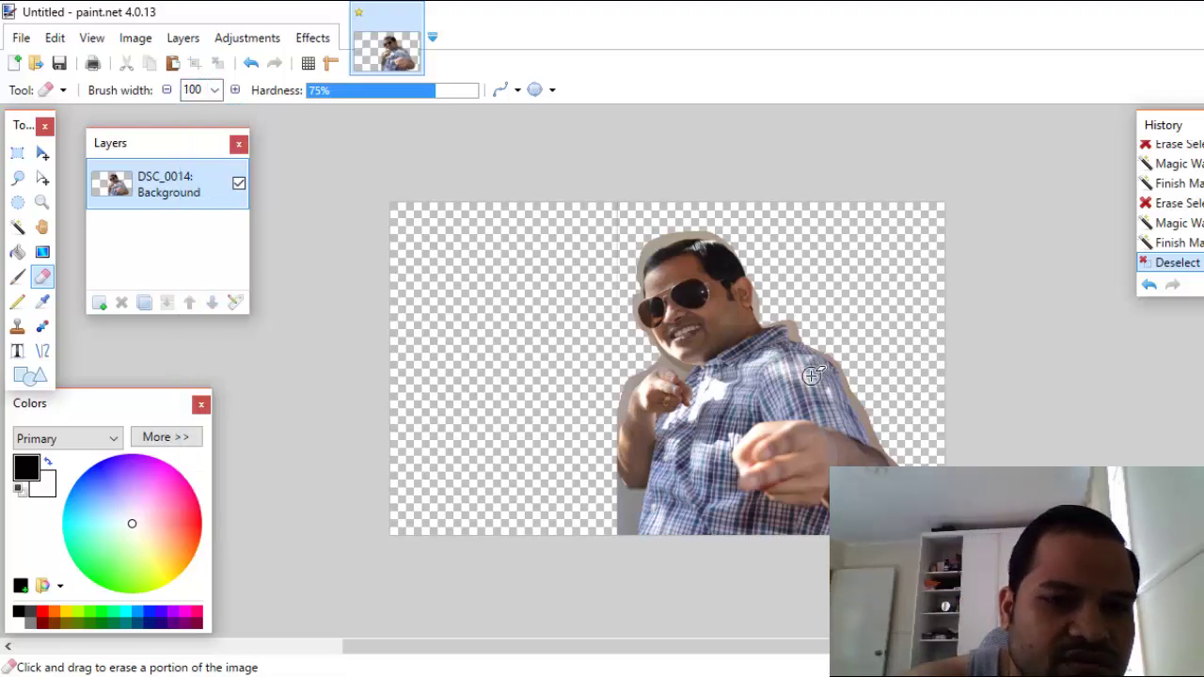
pyautogui.scroll(5, 811, 375)
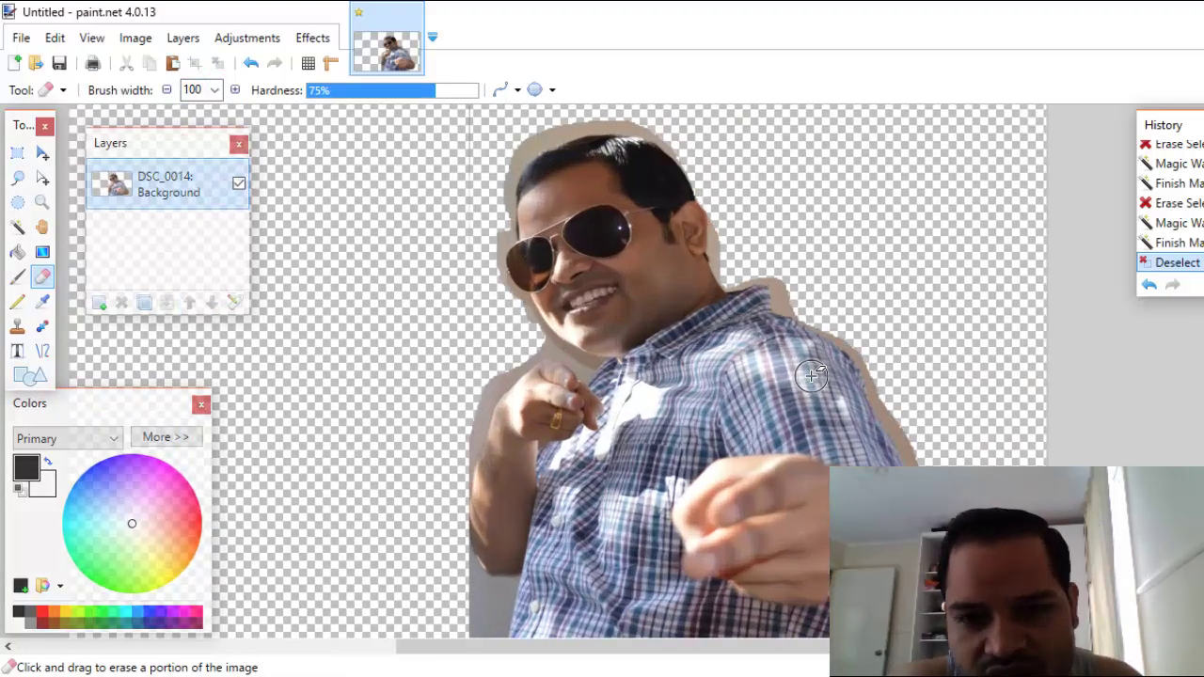
pyautogui.click(215, 90)
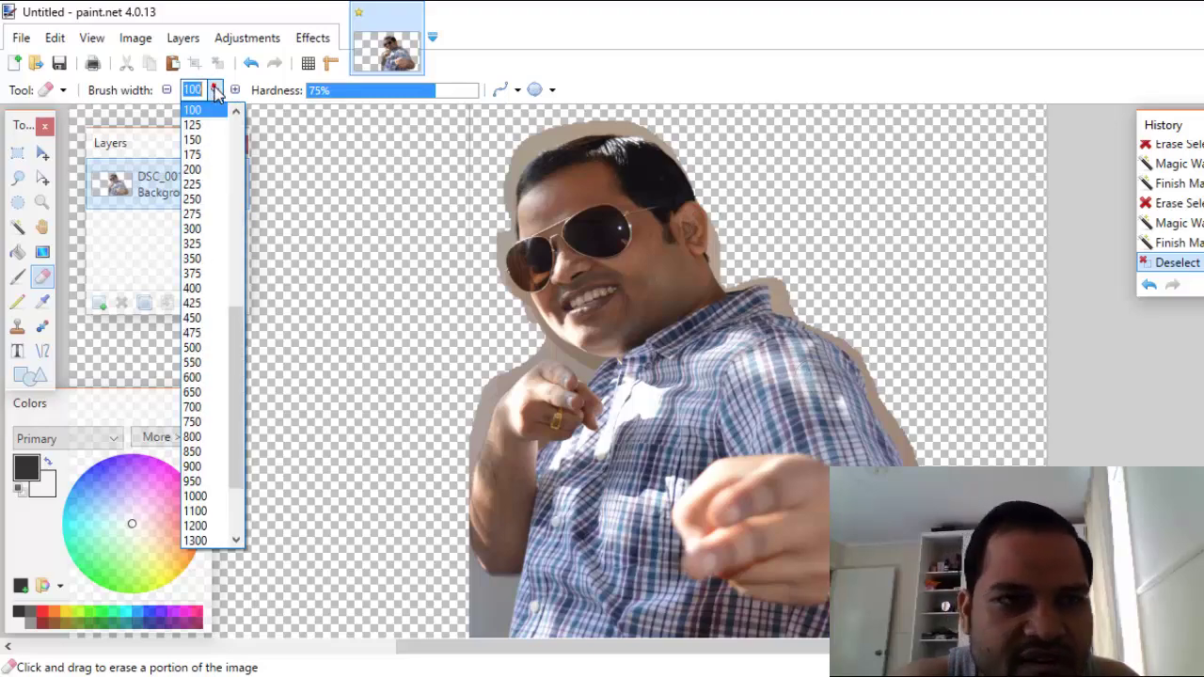
pyautogui.click(194, 140)
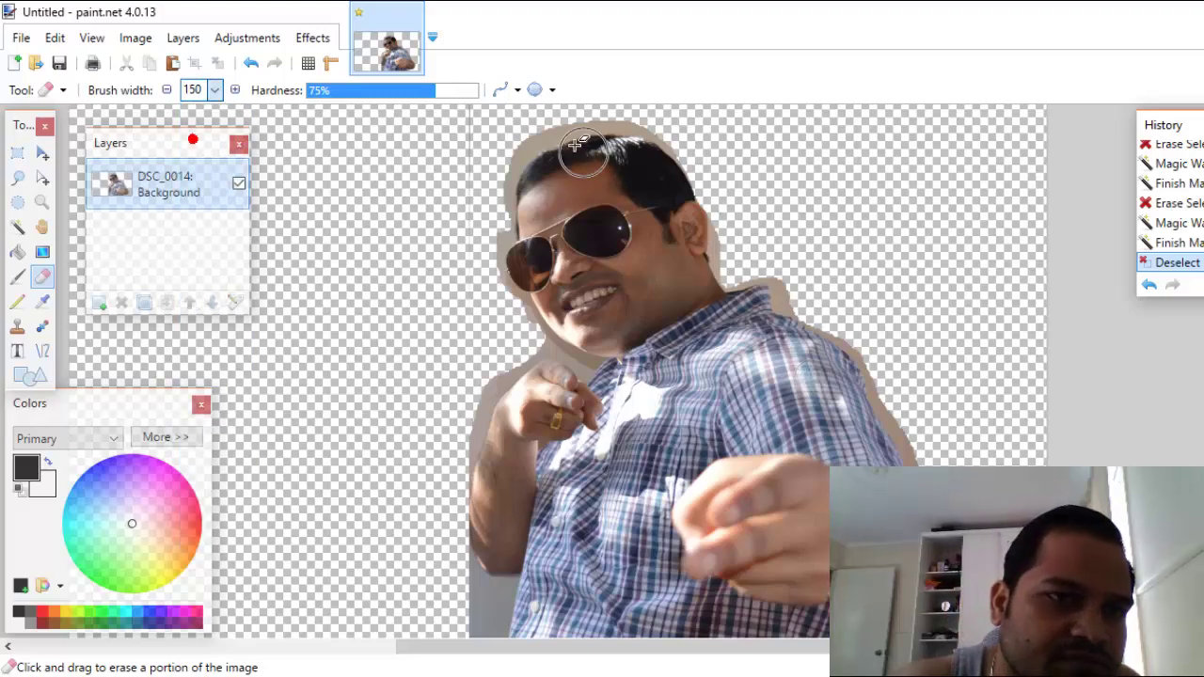
# - Erase the pale halo along the top of the hair and beside the man's head and face
pyautogui.click(518, 130)
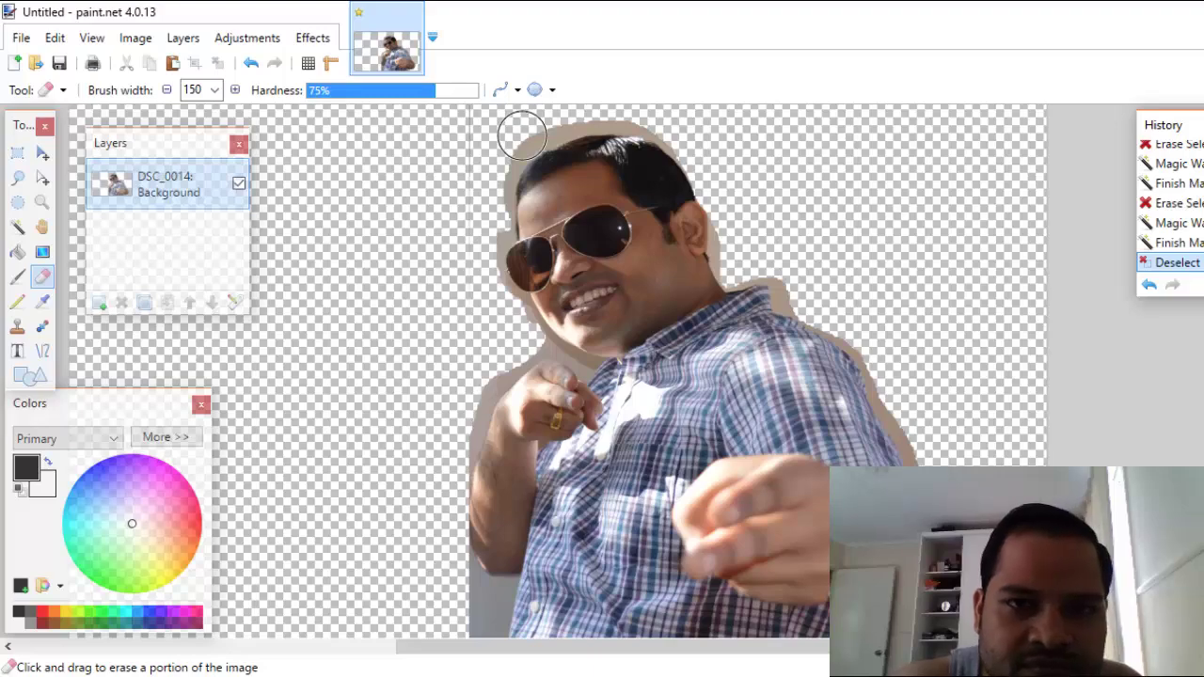
pyautogui.moveTo(522, 136); pyautogui.dragTo(545, 122)
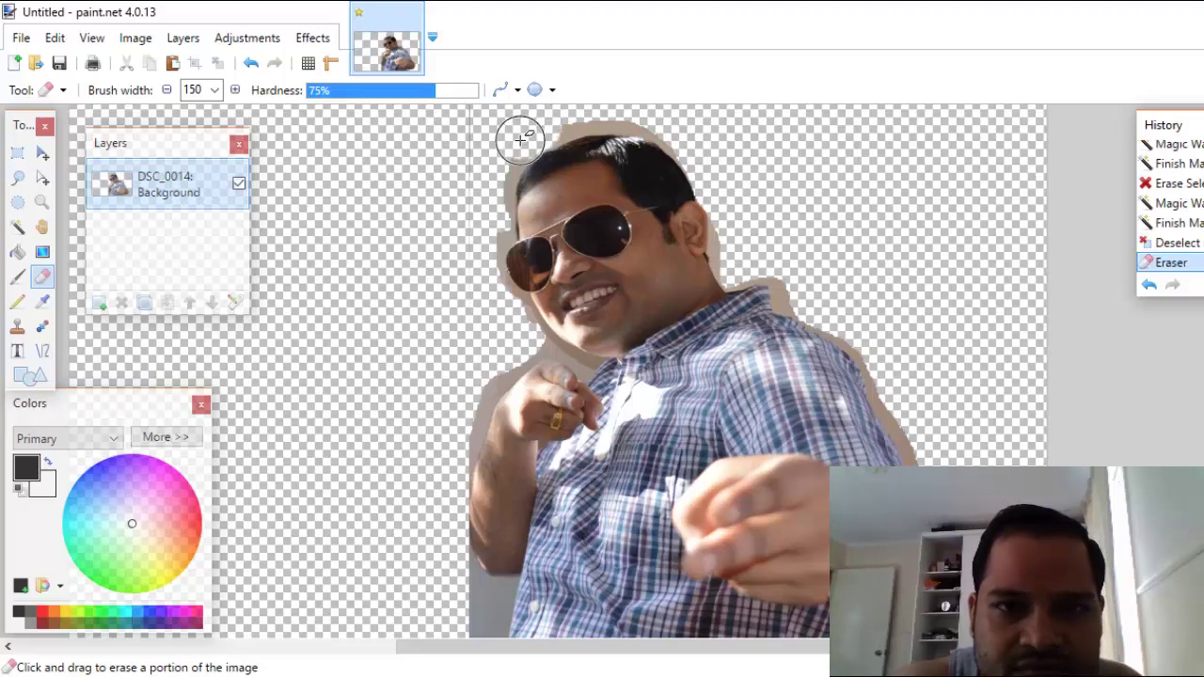
pyautogui.scroll(1, 527, 127)
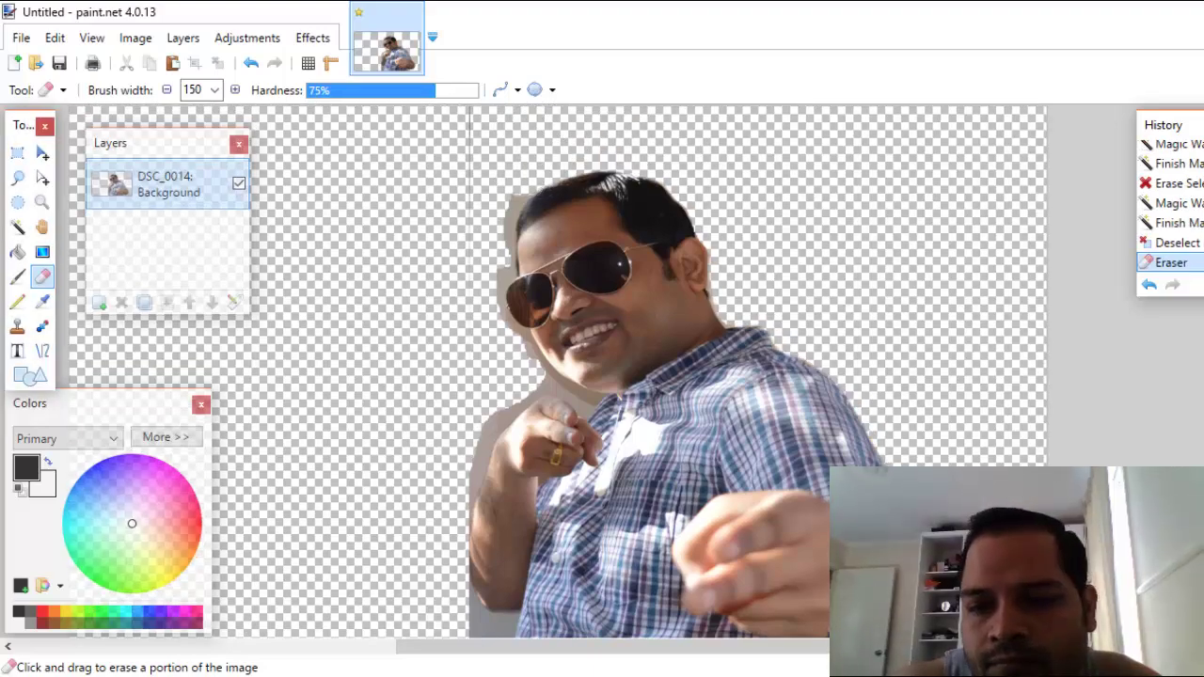
pyautogui.scroll(-1, 564, 376)
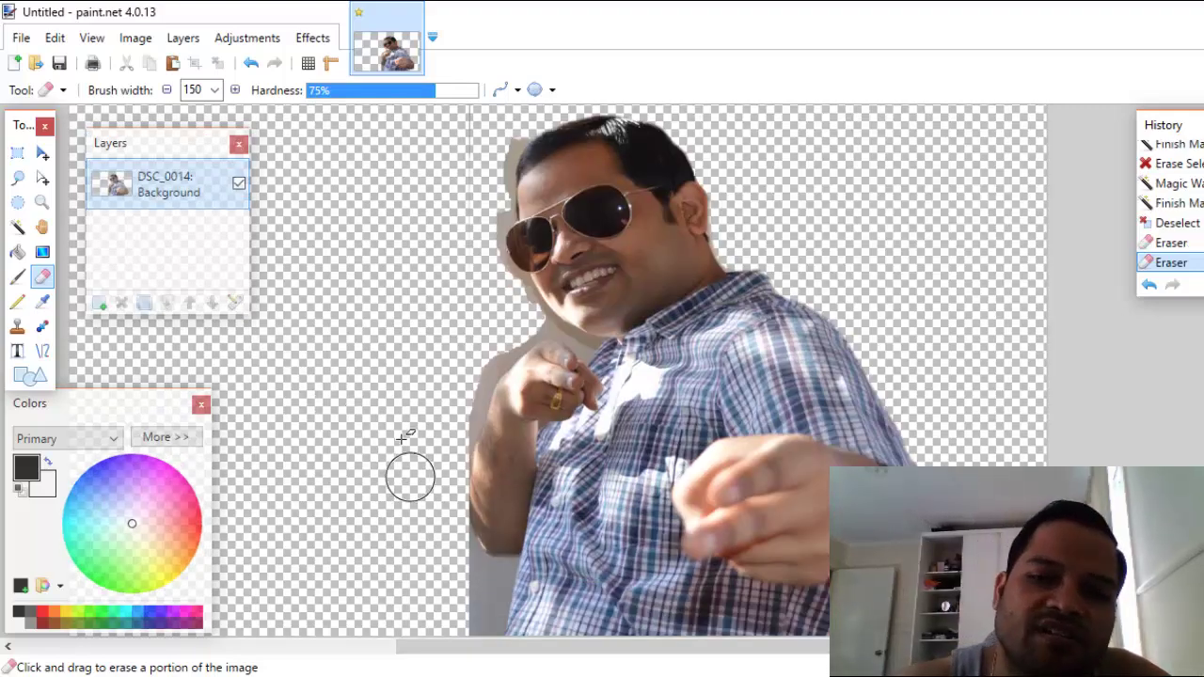
pyautogui.click(500, 129)
pyautogui.click(493, 149)
pyautogui.click(490, 177)
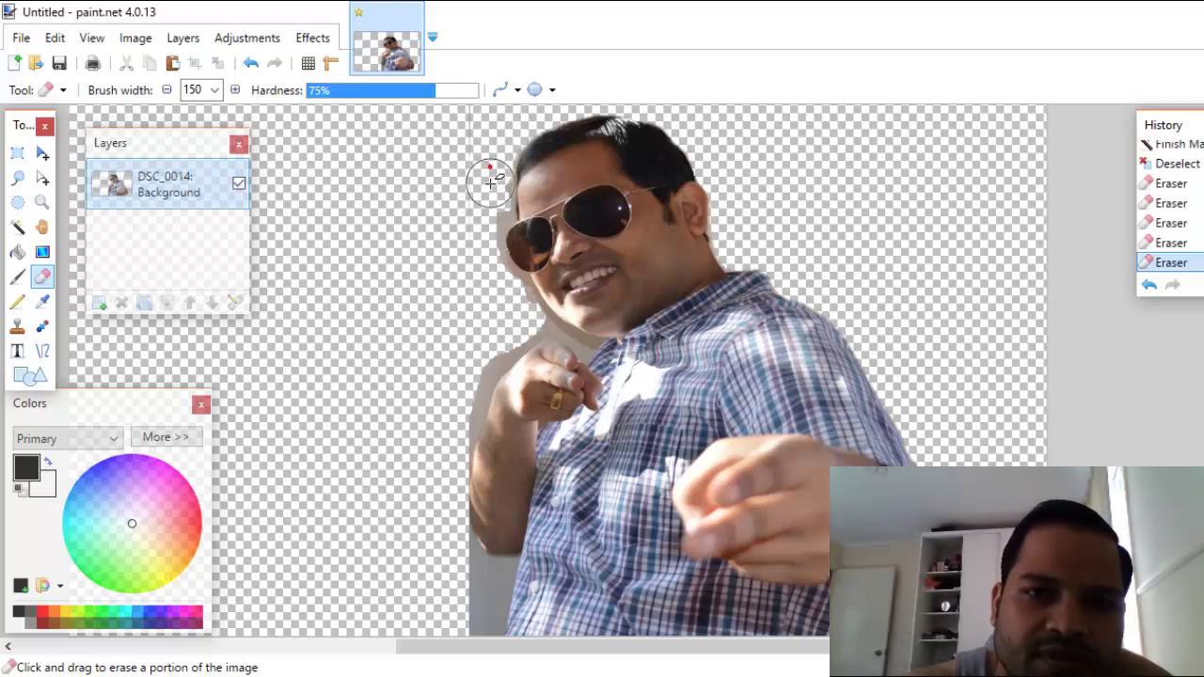
pyautogui.click(491, 205)
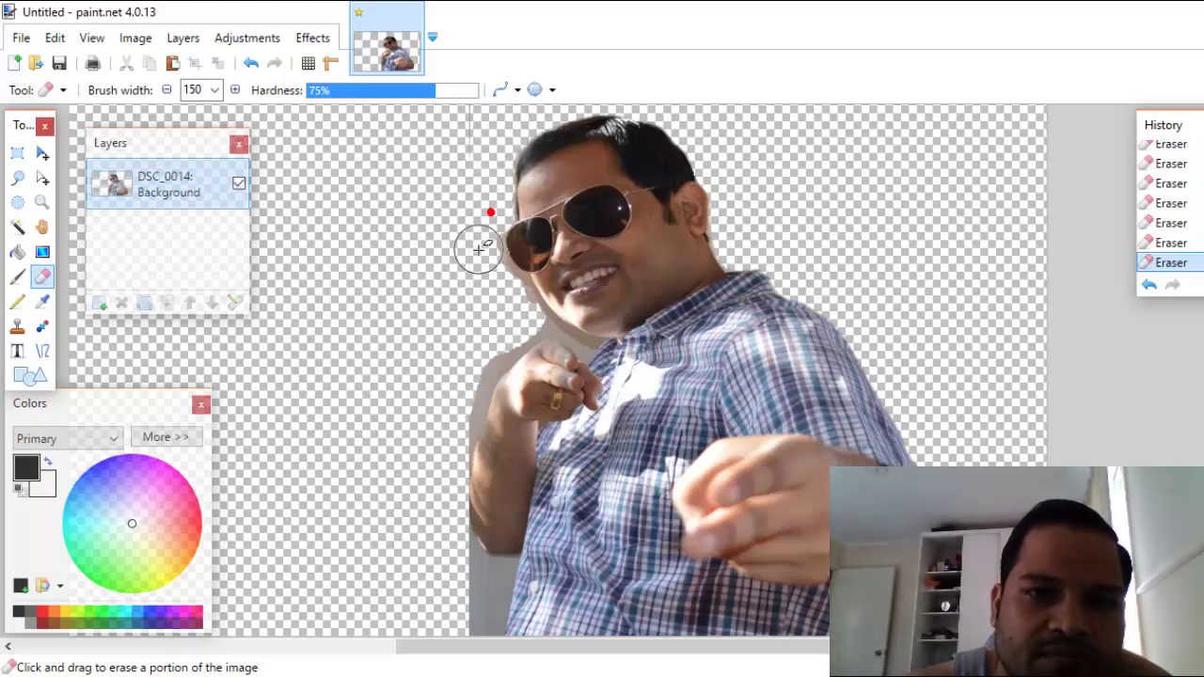
pyautogui.click(477, 246)
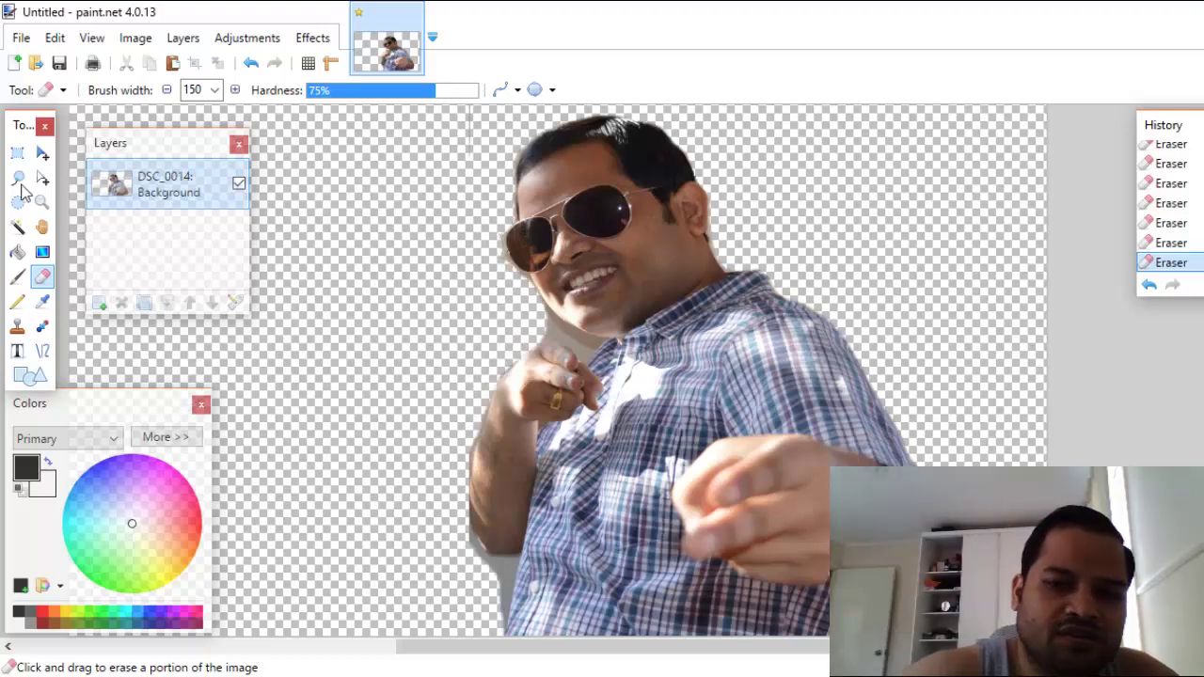
# - Fill the transparent backdrop behind the man with blue-purple using the Paint Bucket
pyautogui.click(17, 252)
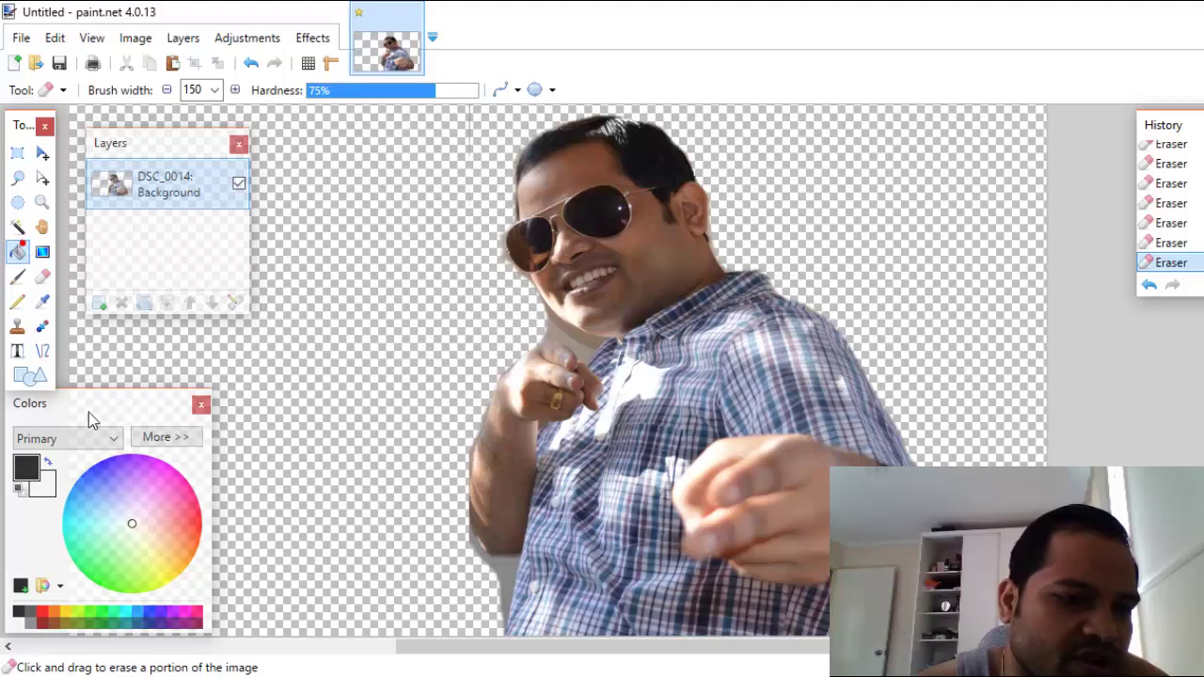
pyautogui.click(189, 514)
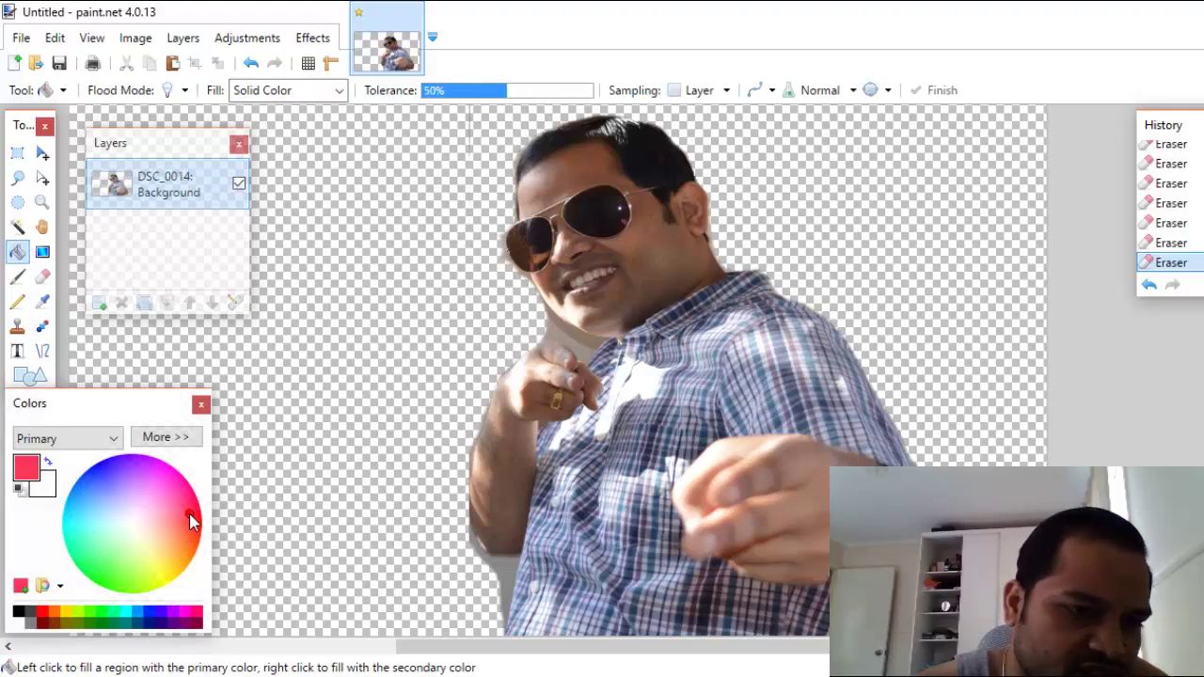
pyautogui.click(116, 462)
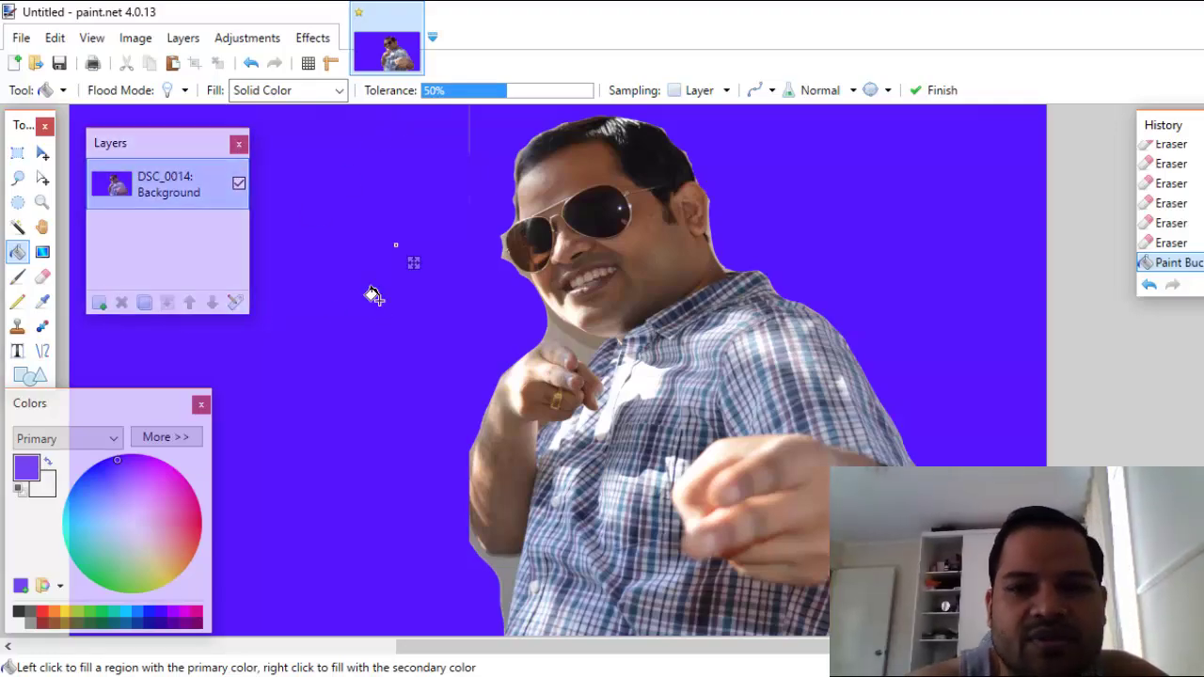
pyautogui.click(17, 275)
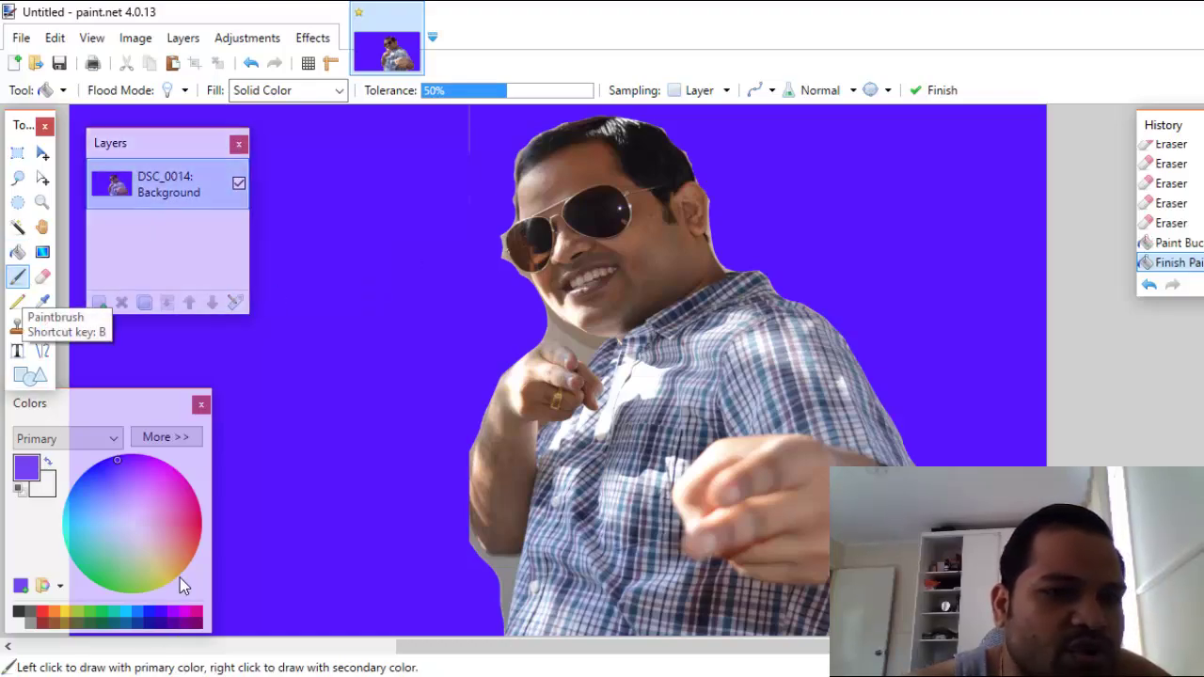
# - Paint two thick red freehand strokes on the purple backdrop left of the man
pyautogui.click(42, 612)
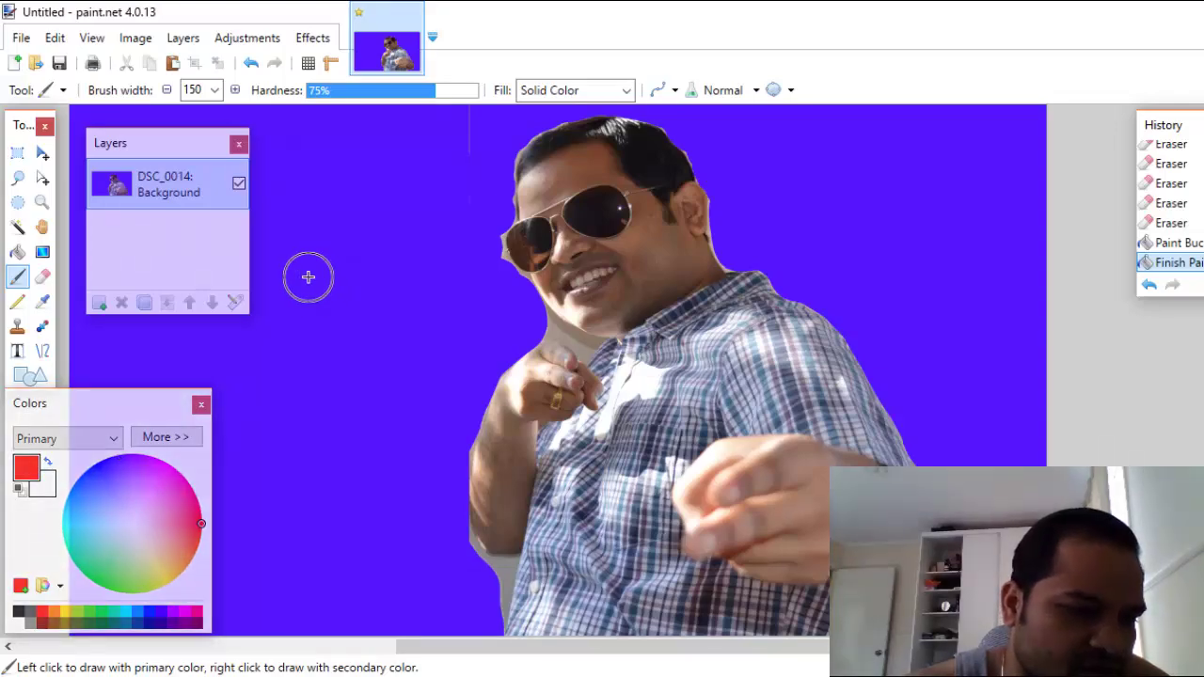
pyautogui.moveTo(309, 244)
pyautogui.mouseDown()
pyautogui.moveTo(312, 306)
pyautogui.moveTo(270, 332)
pyautogui.moveTo(308, 442)
pyautogui.moveTo(344, 419)
pyautogui.mouseUp()
pyautogui.moveTo(325, 364)
pyautogui.mouseDown()
pyautogui.moveTo(377, 336)
pyautogui.moveTo(389, 290)
pyautogui.moveTo(400, 366)
pyautogui.mouseUp()
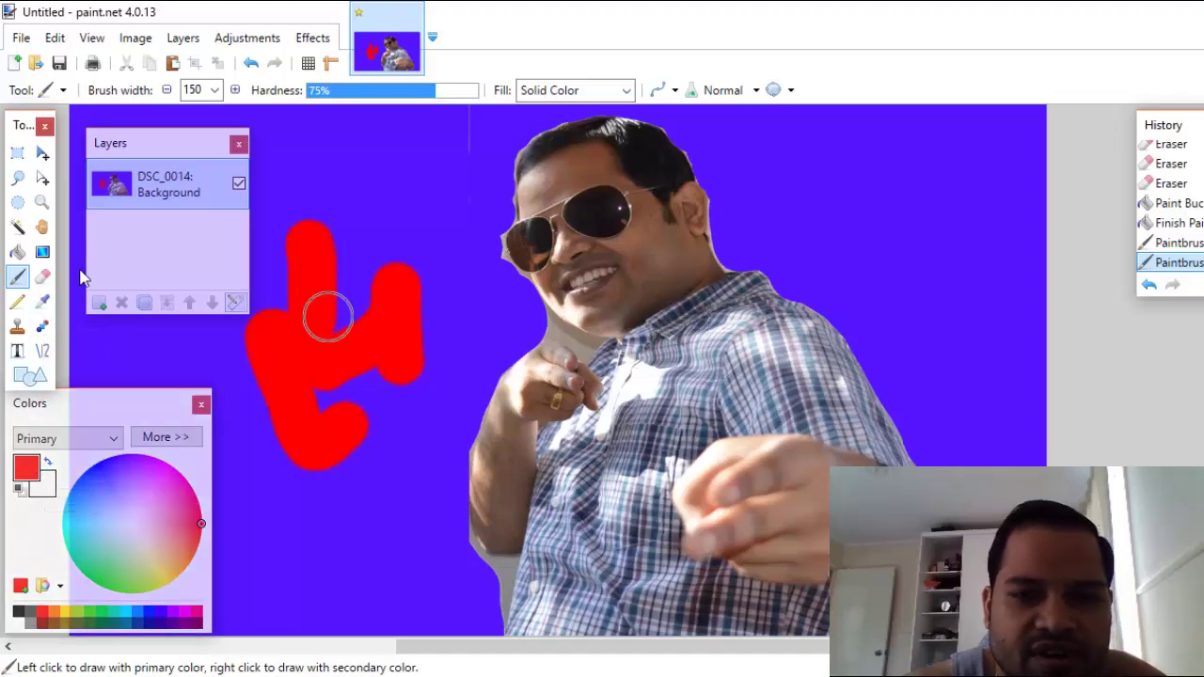
pyautogui.click(42, 301)
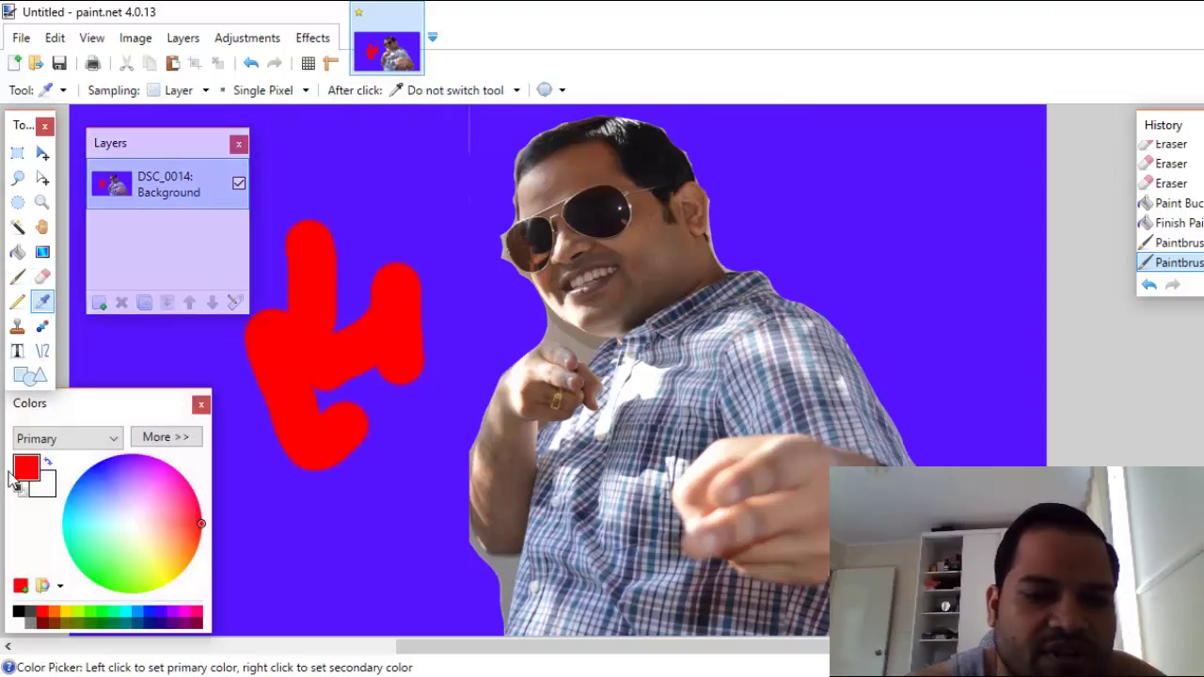
# - Sample several shirt spots with the Color Picker until a pale grey is primary
pyautogui.click(696, 296)
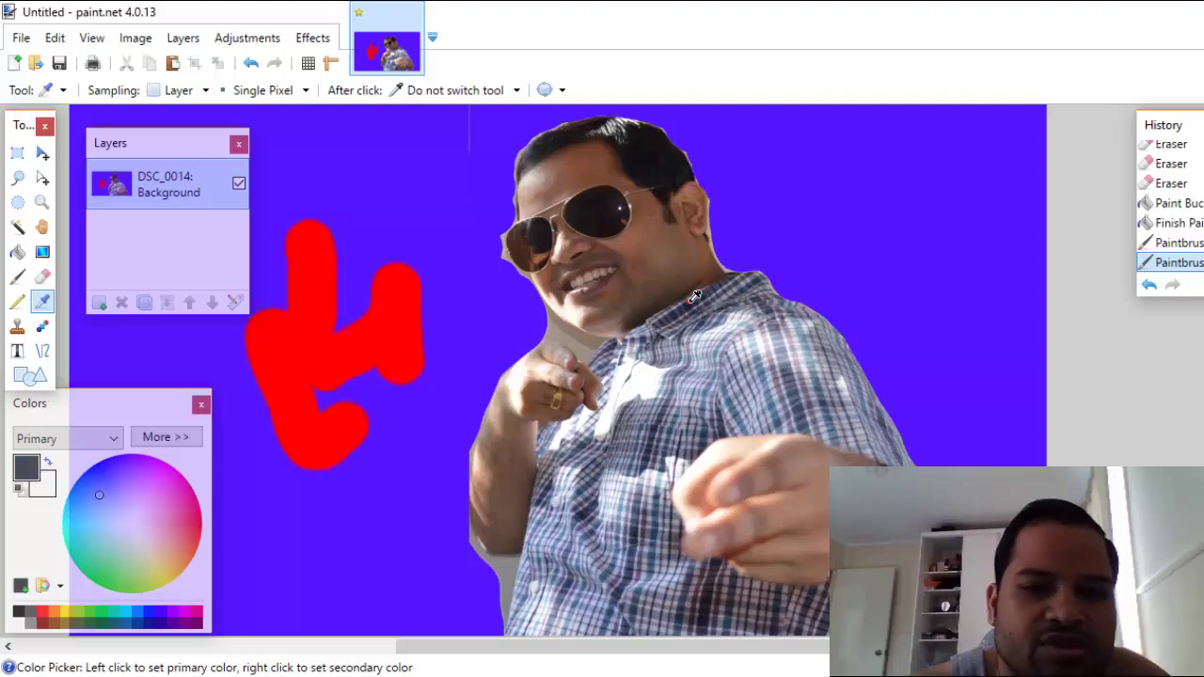
pyautogui.click(710, 329)
pyautogui.click(713, 352)
pyautogui.click(628, 470)
pyautogui.click(562, 515)
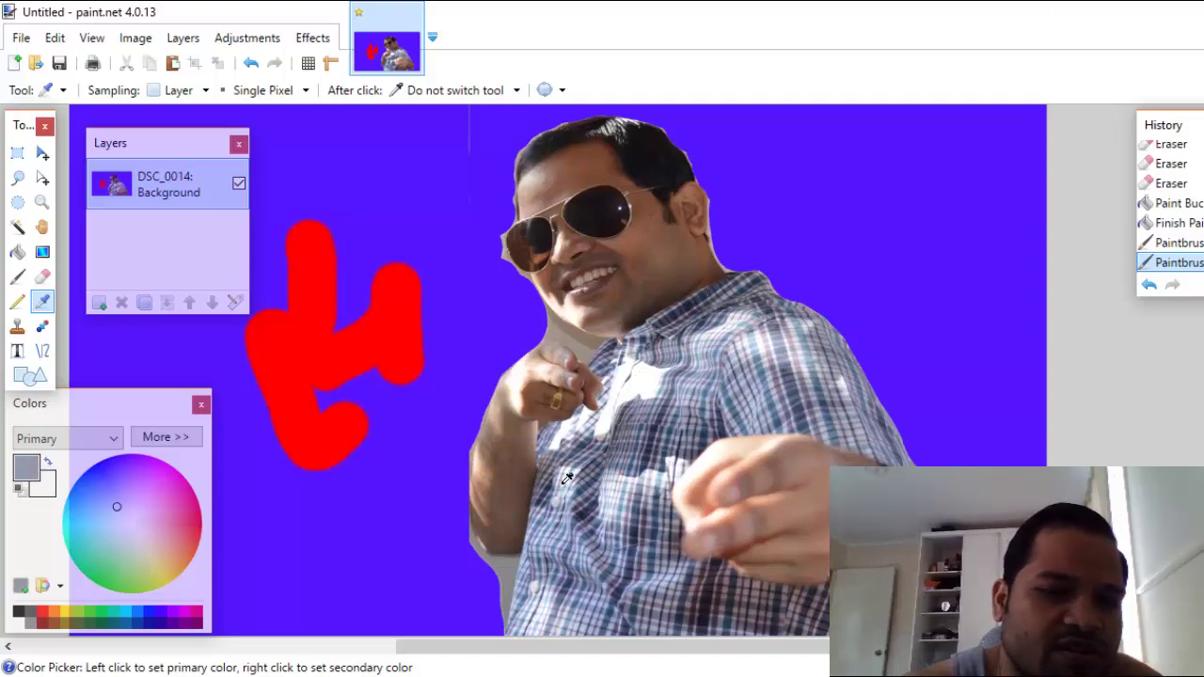
pyautogui.click(566, 479)
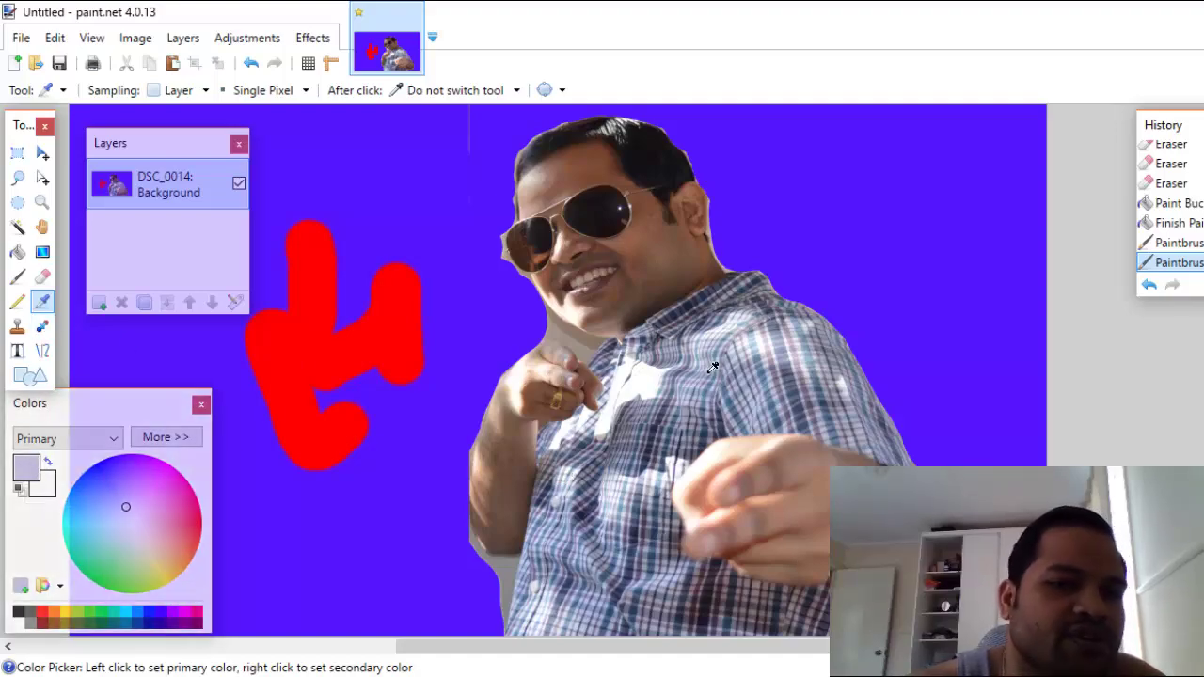
pyautogui.click(18, 326)
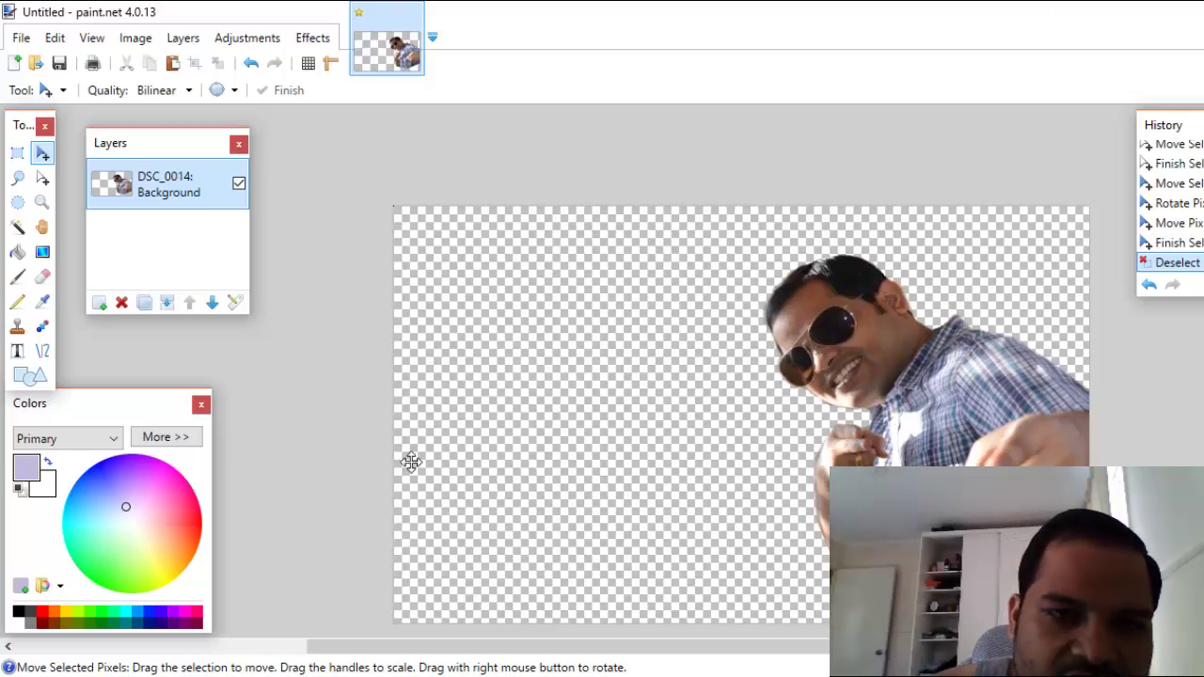
# - Clone the sunglasses face and ringed hand onto the left using a 350-wide Clone Stamp
pyautogui.click(16, 326)
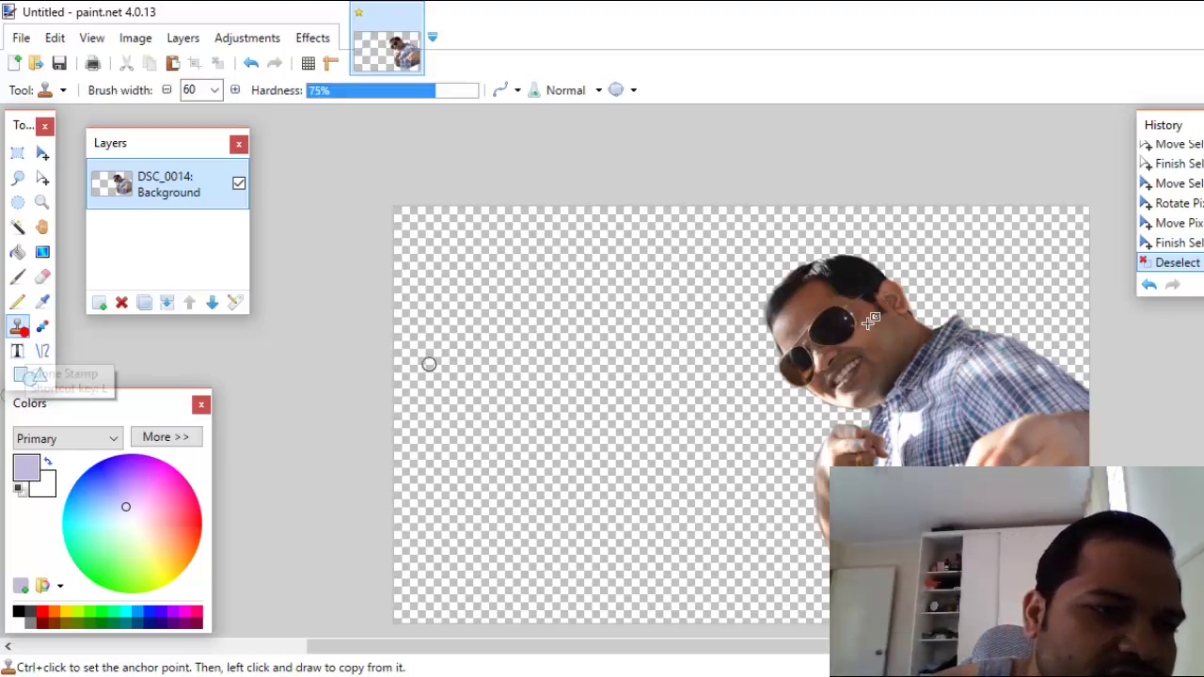
pyautogui.click(215, 90)
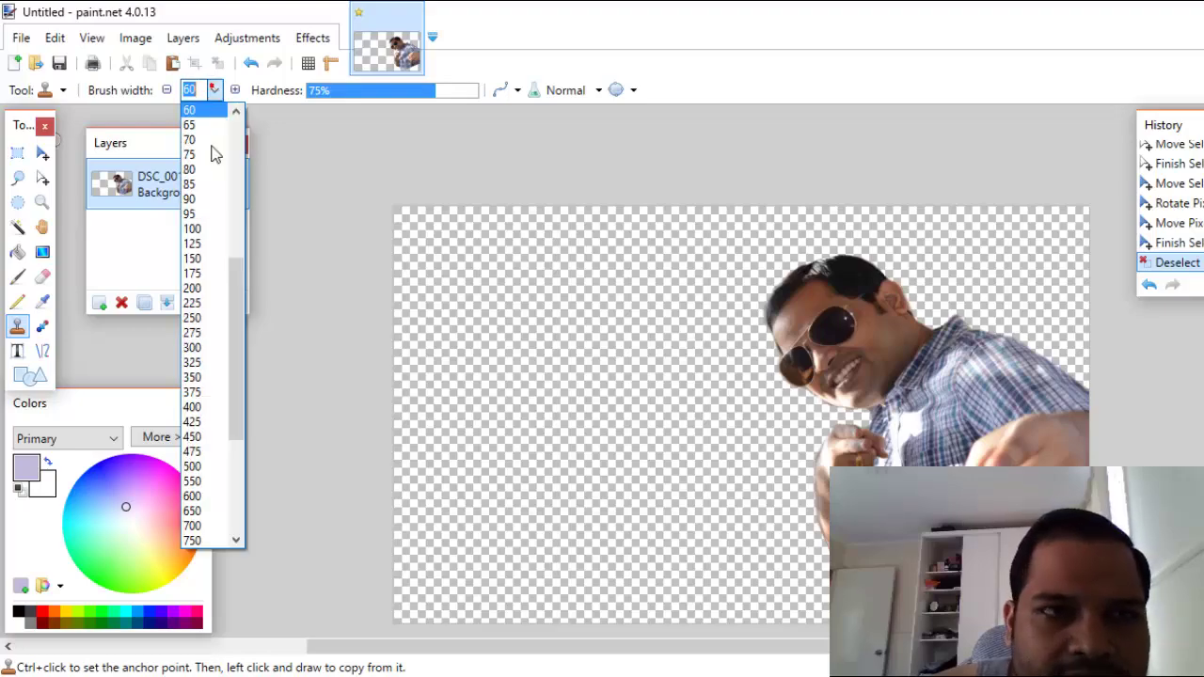
pyautogui.click(192, 377)
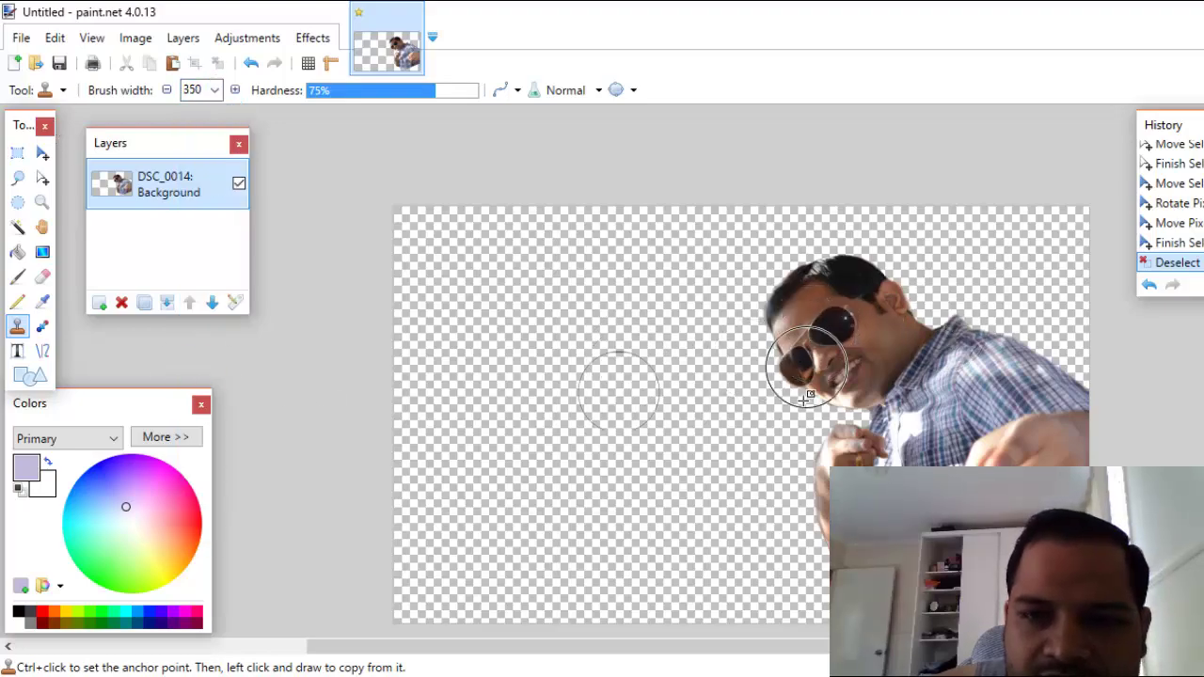
pyautogui.keyDown('ctrl'); pyautogui.click(821, 344); pyautogui.keyUp('ctrl')
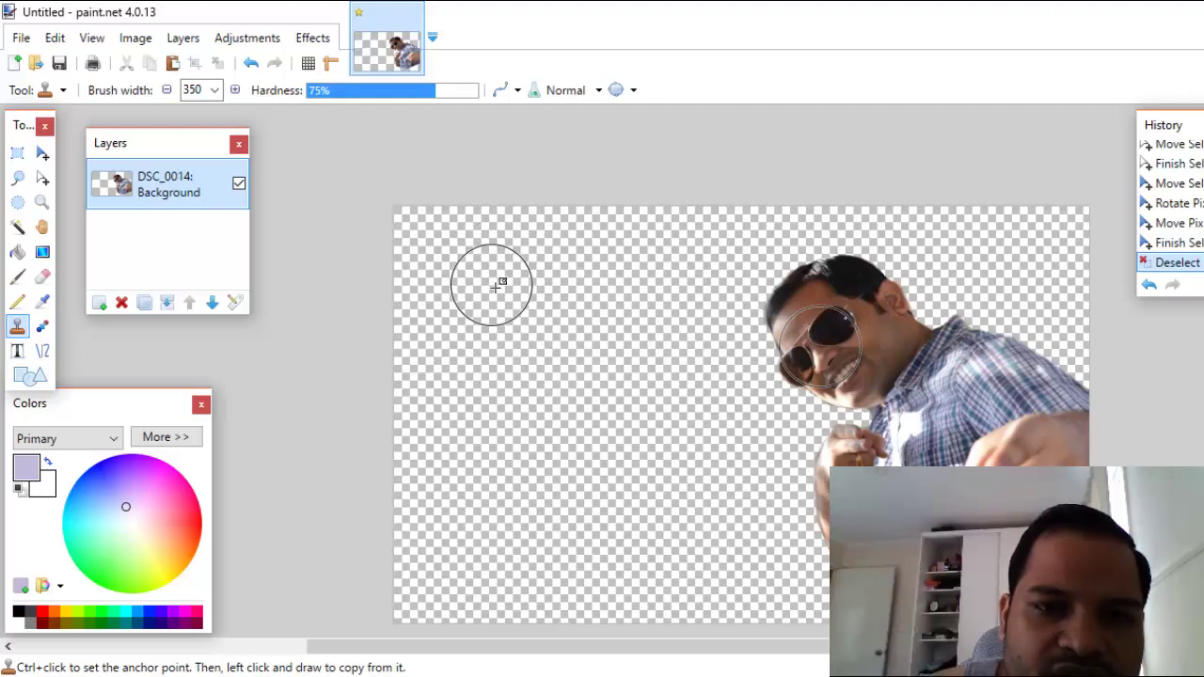
pyautogui.click(550, 307)
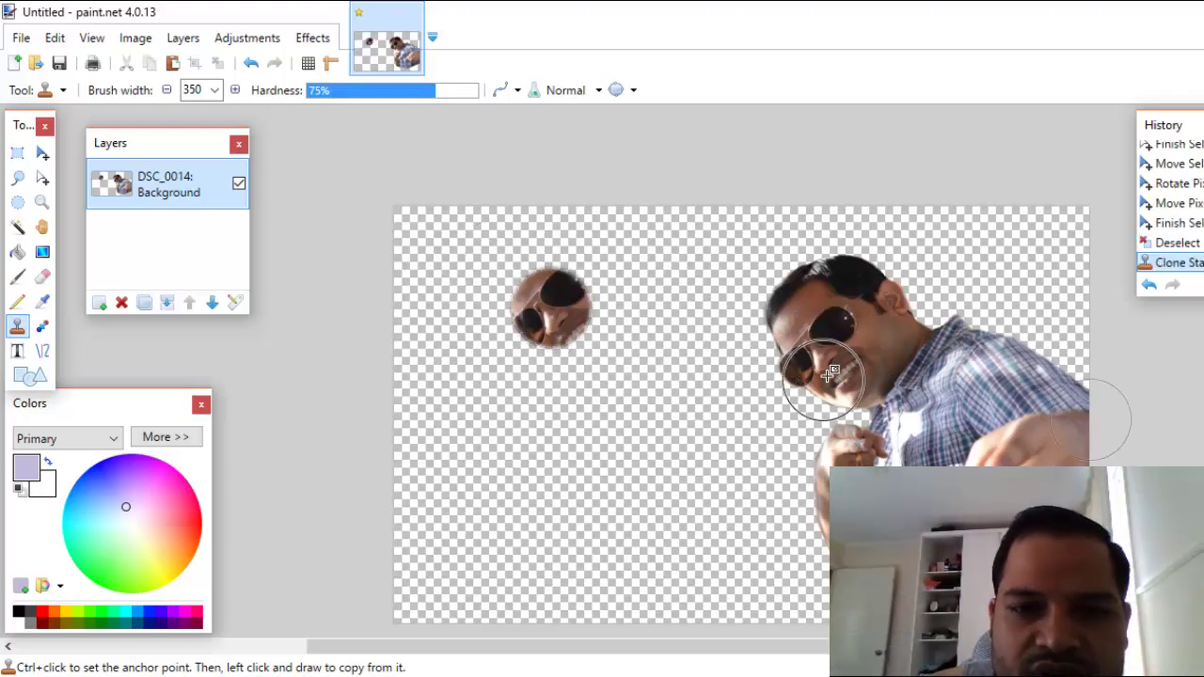
pyautogui.moveTo(574, 341)
pyautogui.mouseDown()
pyautogui.moveTo(551, 358)
pyautogui.moveTo(564, 367)
pyautogui.mouseUp()
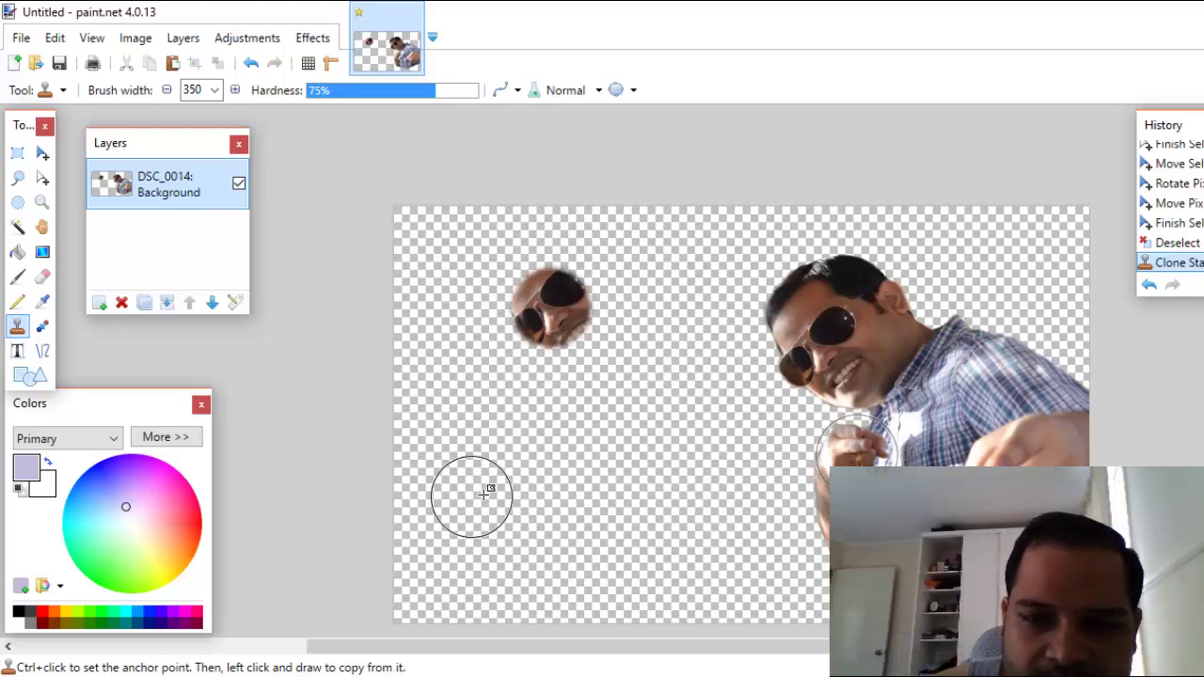
pyautogui.click(579, 503)
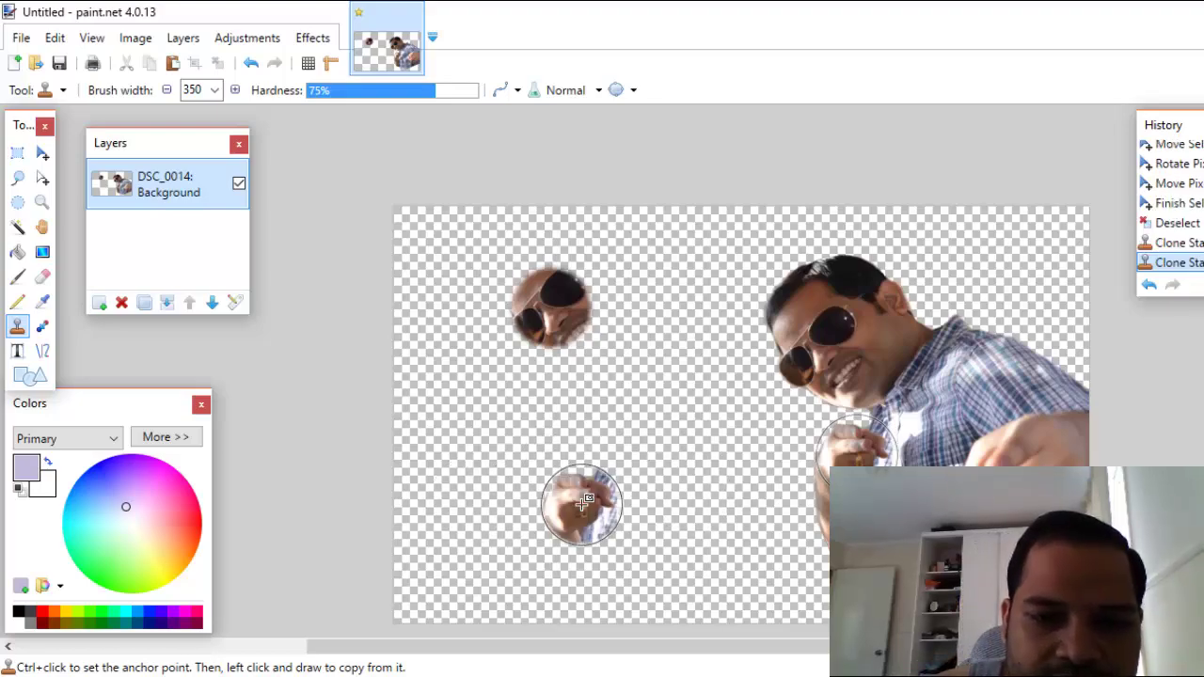
pyautogui.moveTo(576, 508)
pyautogui.mouseDown()
pyautogui.moveTo(564, 515)
pyautogui.moveTo(581, 519)
pyautogui.mouseUp()
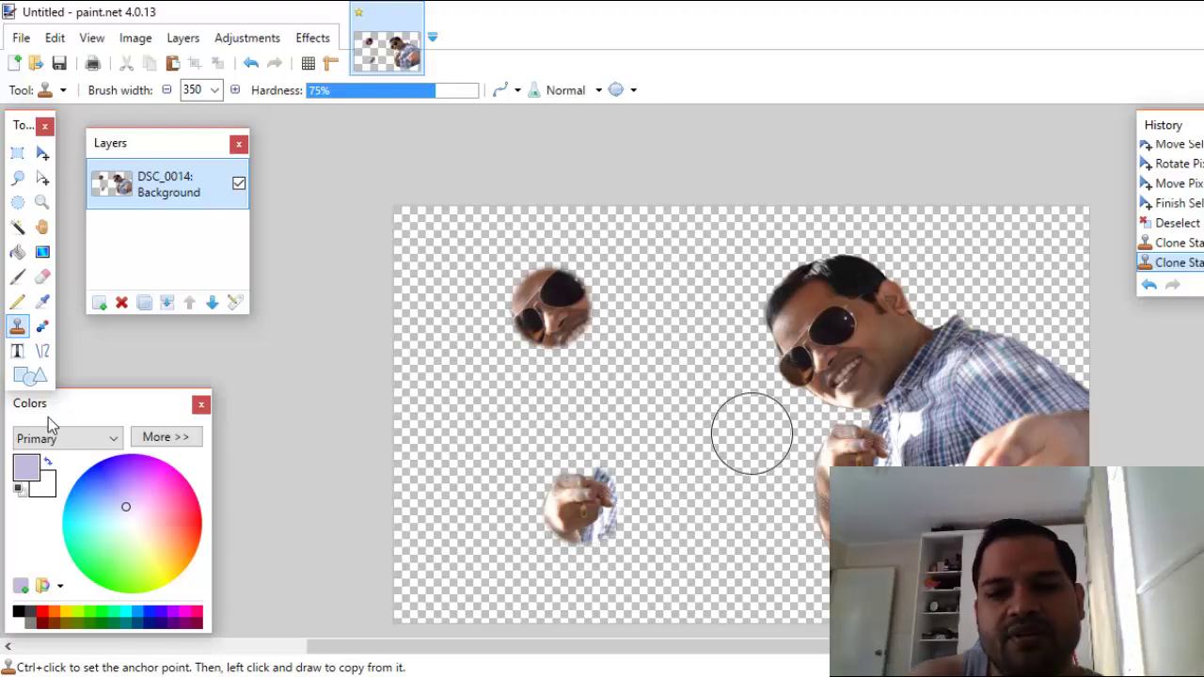
# - Add size 96 text reading 'Hiy' on the canvas
pyautogui.click(17, 351)
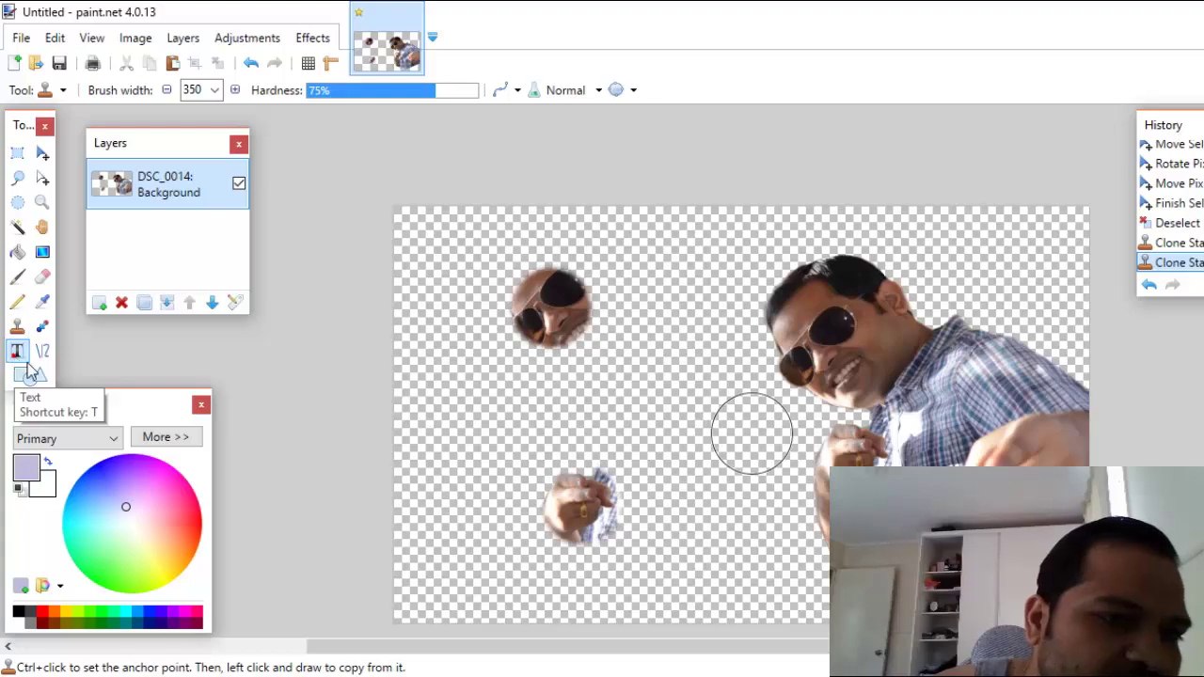
pyautogui.click(293, 90)
pyautogui.click(288, 363)
pyautogui.click(479, 415)
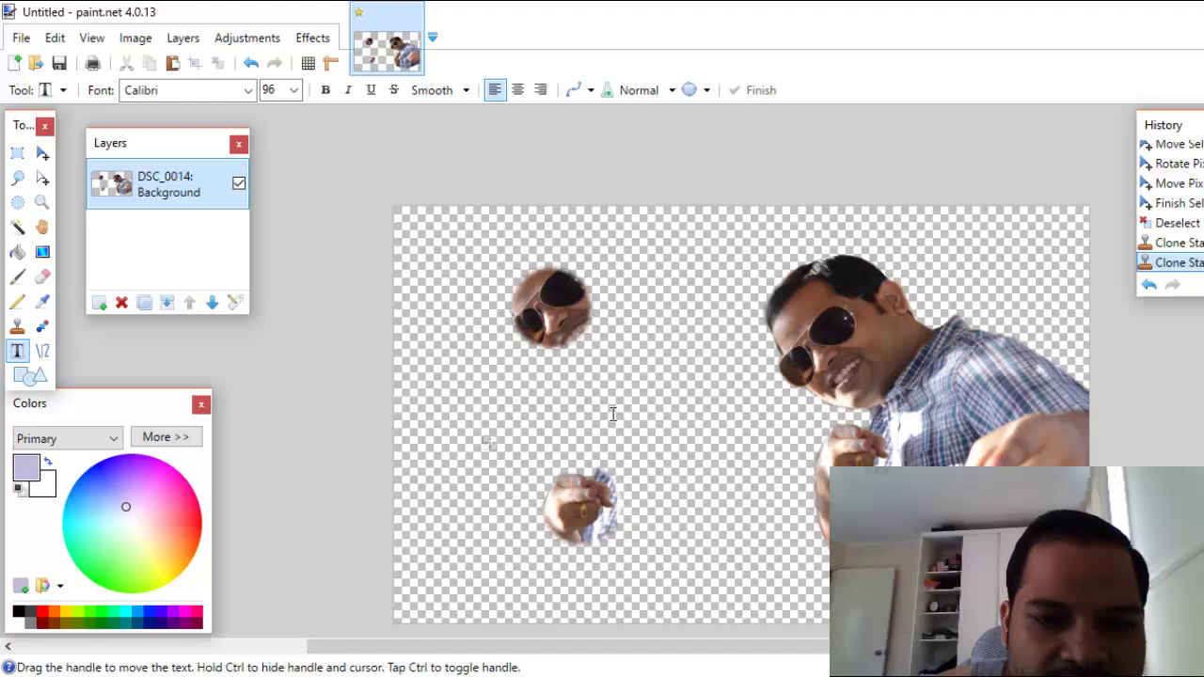
pyautogui.write('Hi')
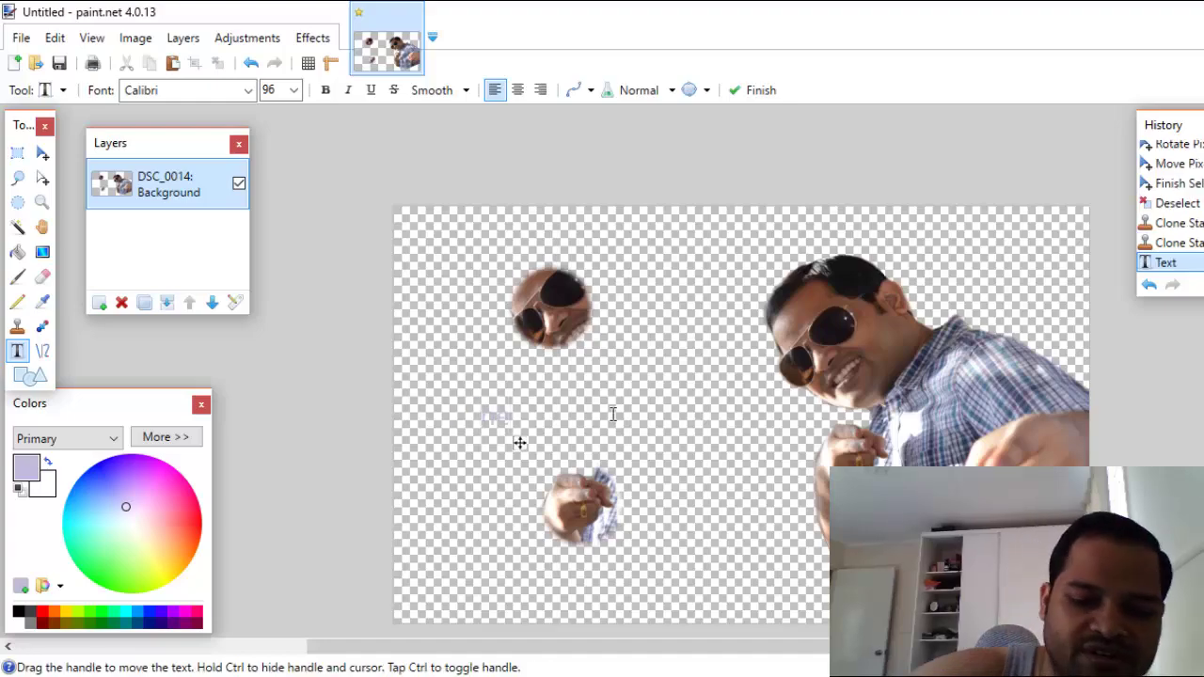
pyautogui.write('y')
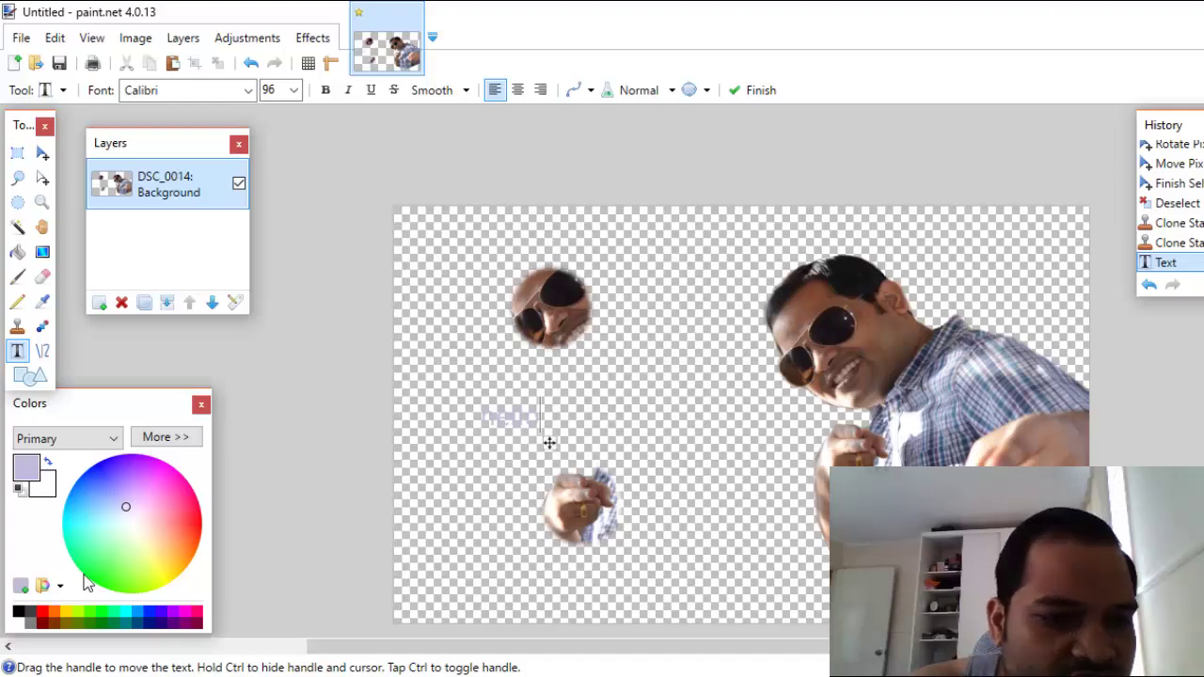
# - Make the text red, bold and size 216
pyautogui.click(40, 613)
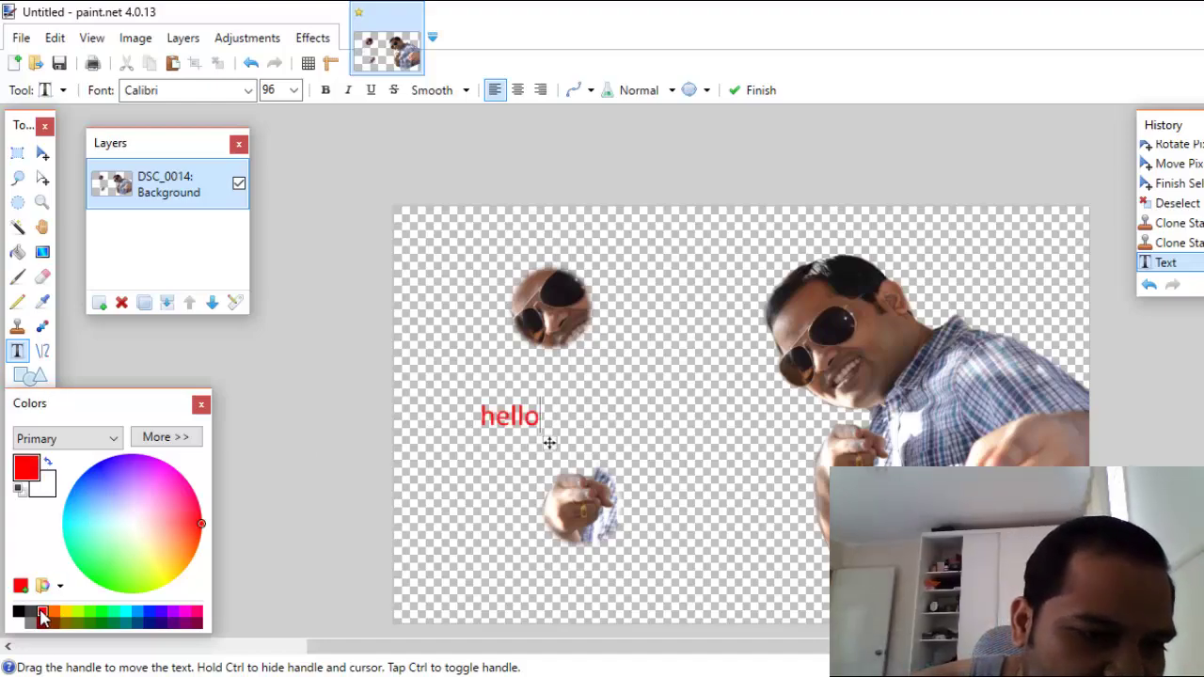
pyautogui.click(293, 89)
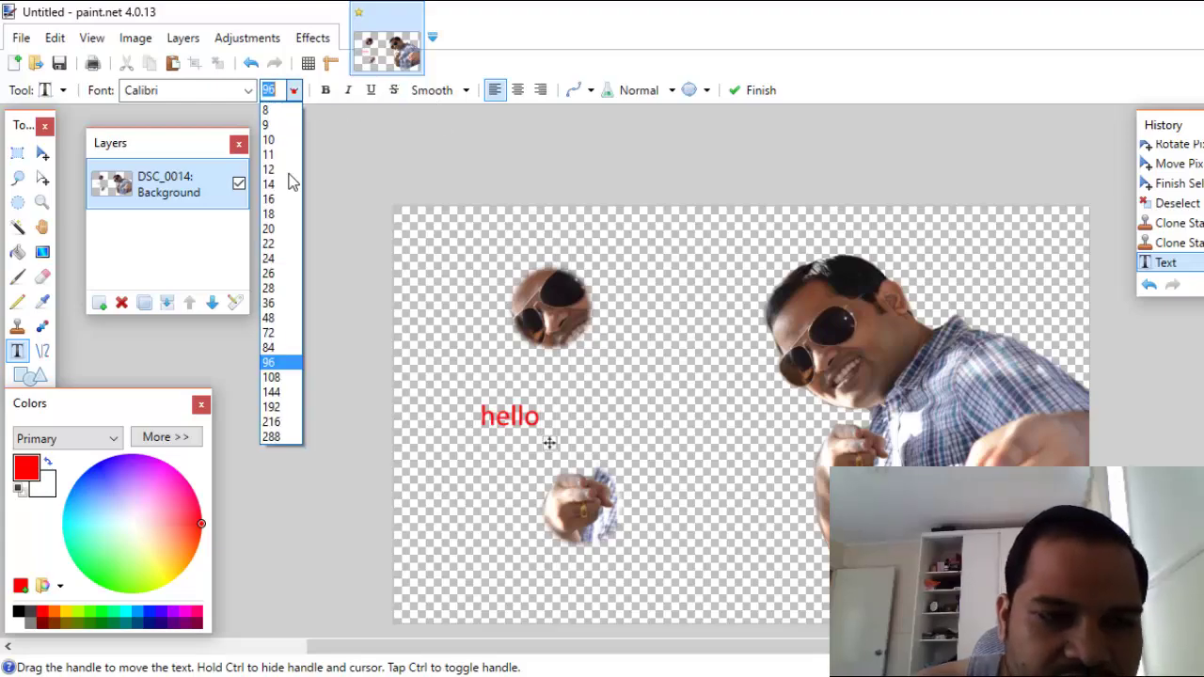
pyautogui.click(280, 428)
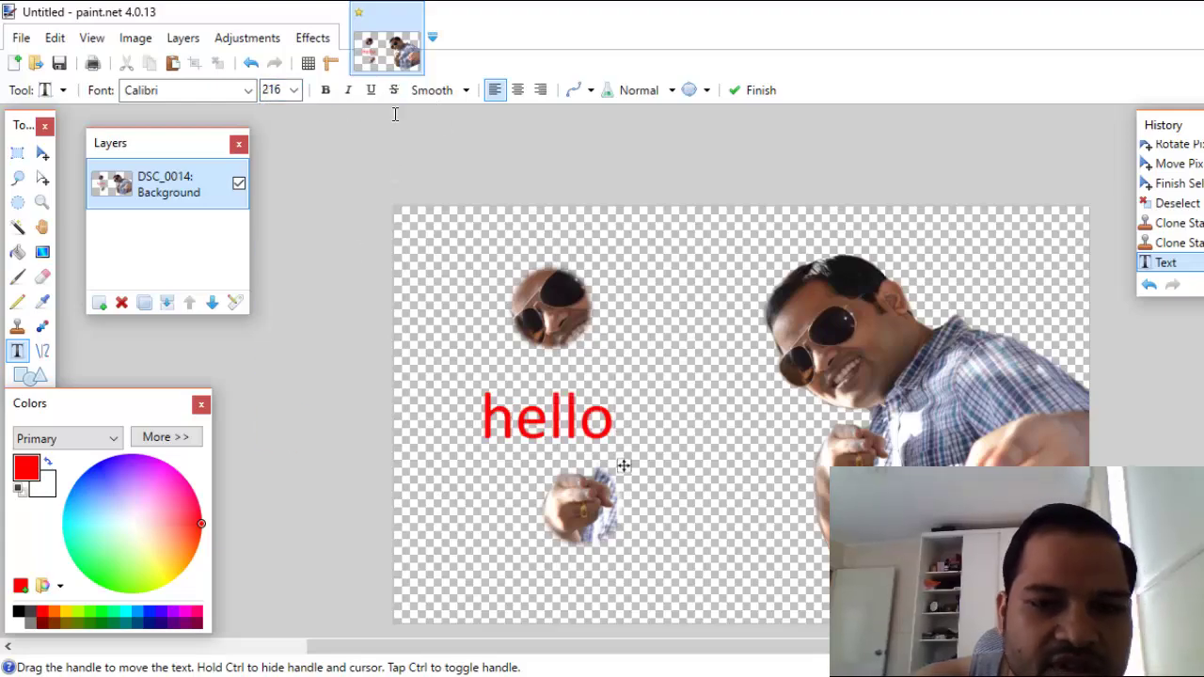
pyautogui.click(322, 91)
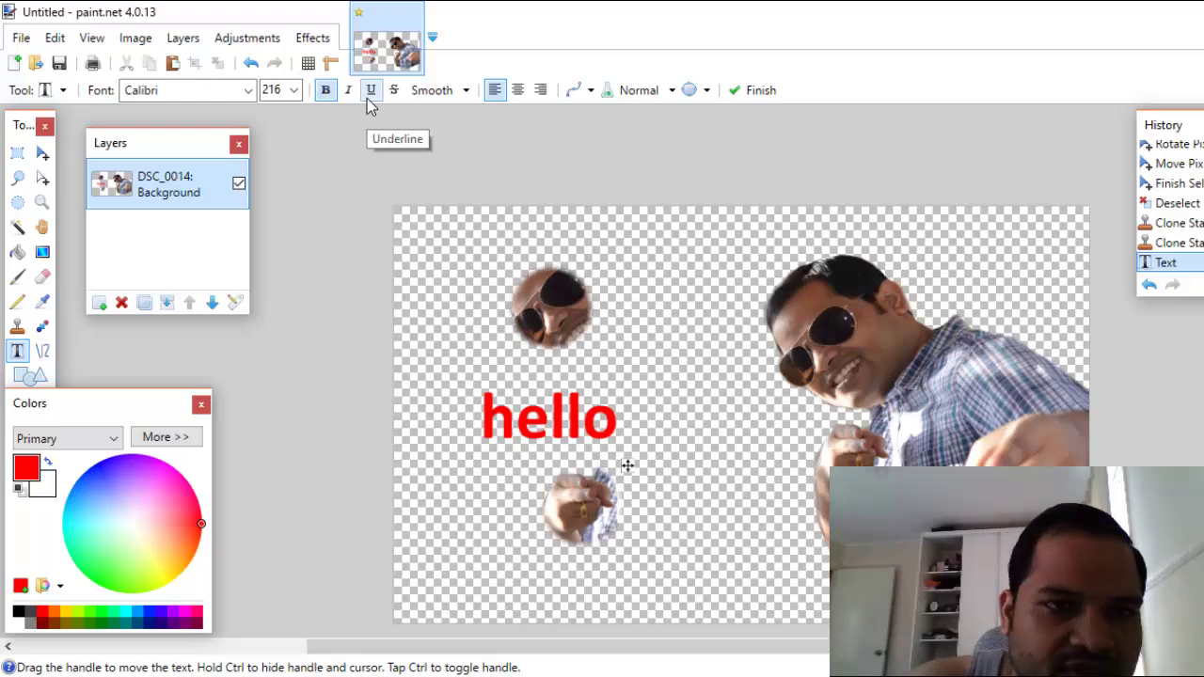
# - Set the text font to Candara, ending with Align Left
pyautogui.click(248, 90)
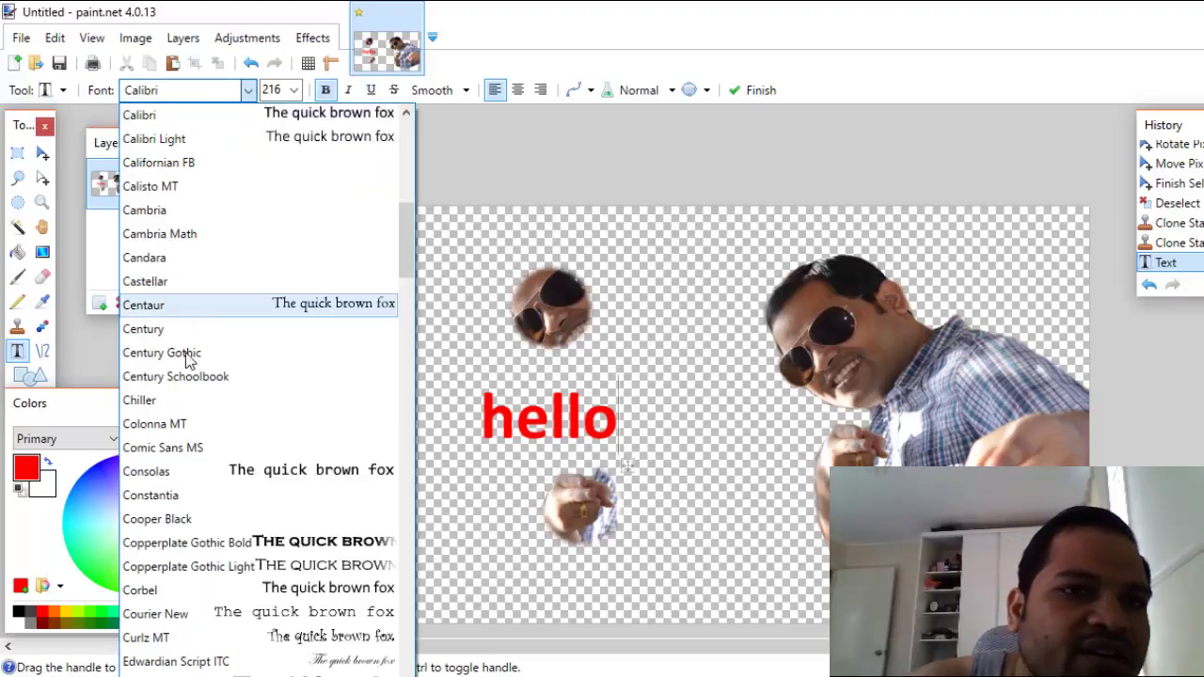
pyautogui.click(150, 257)
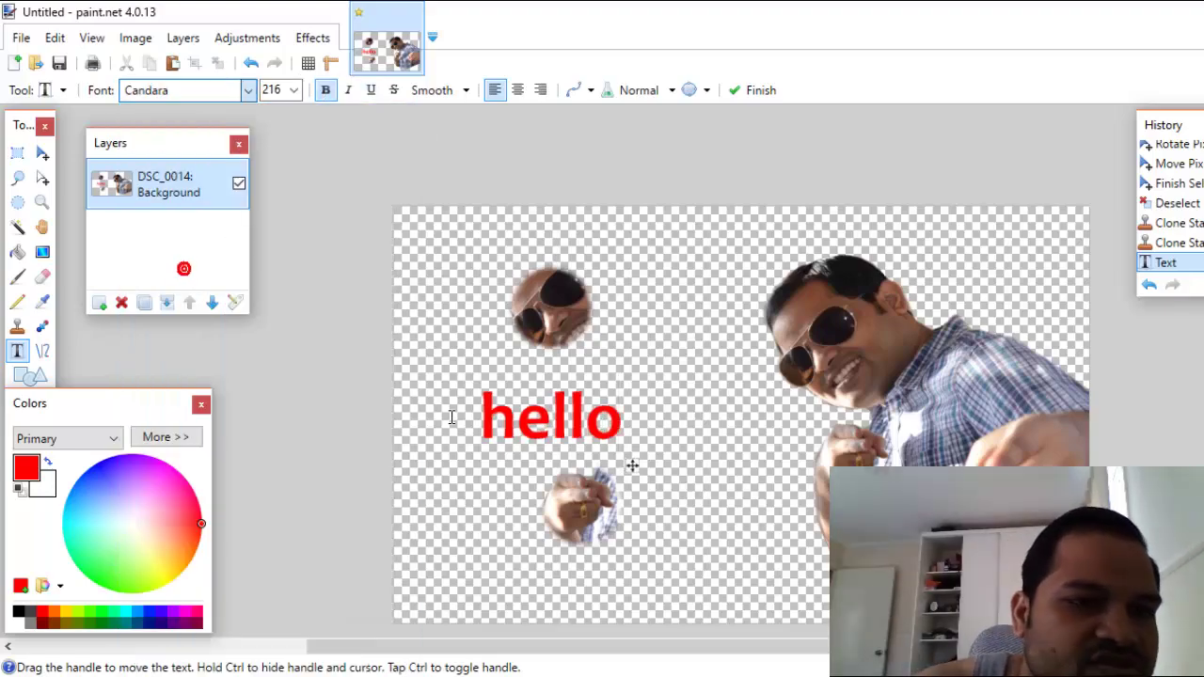
pyautogui.click(518, 89)
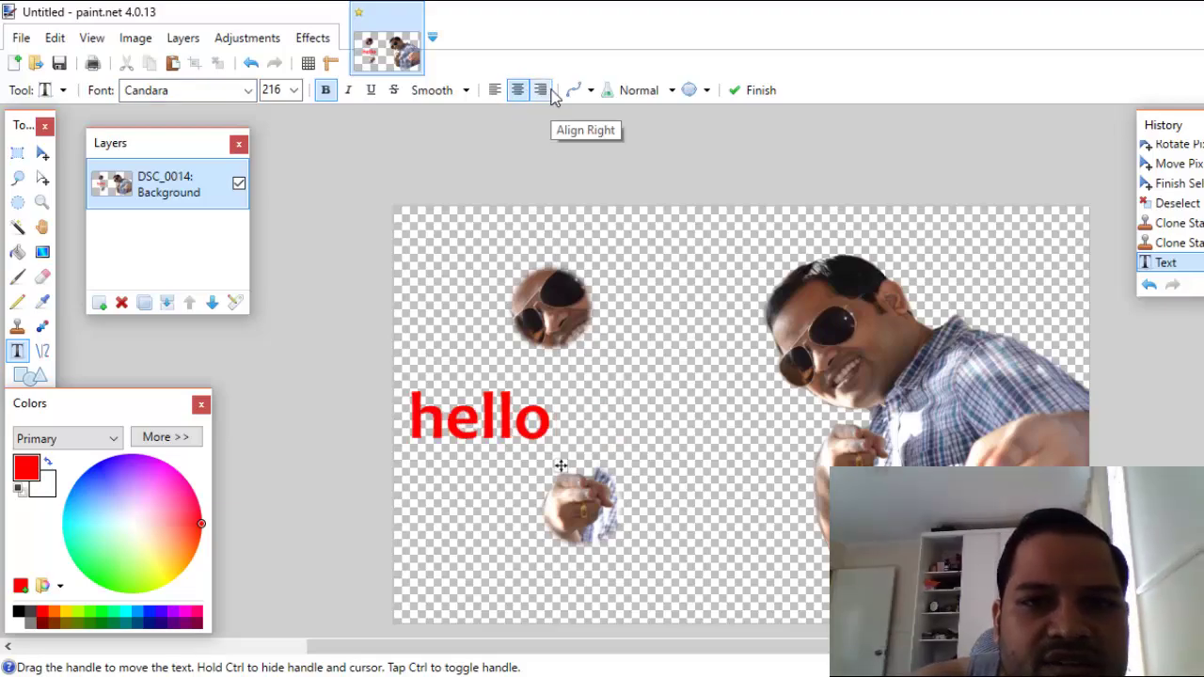
pyautogui.click(542, 90)
pyautogui.click(518, 90)
pyautogui.click(492, 91)
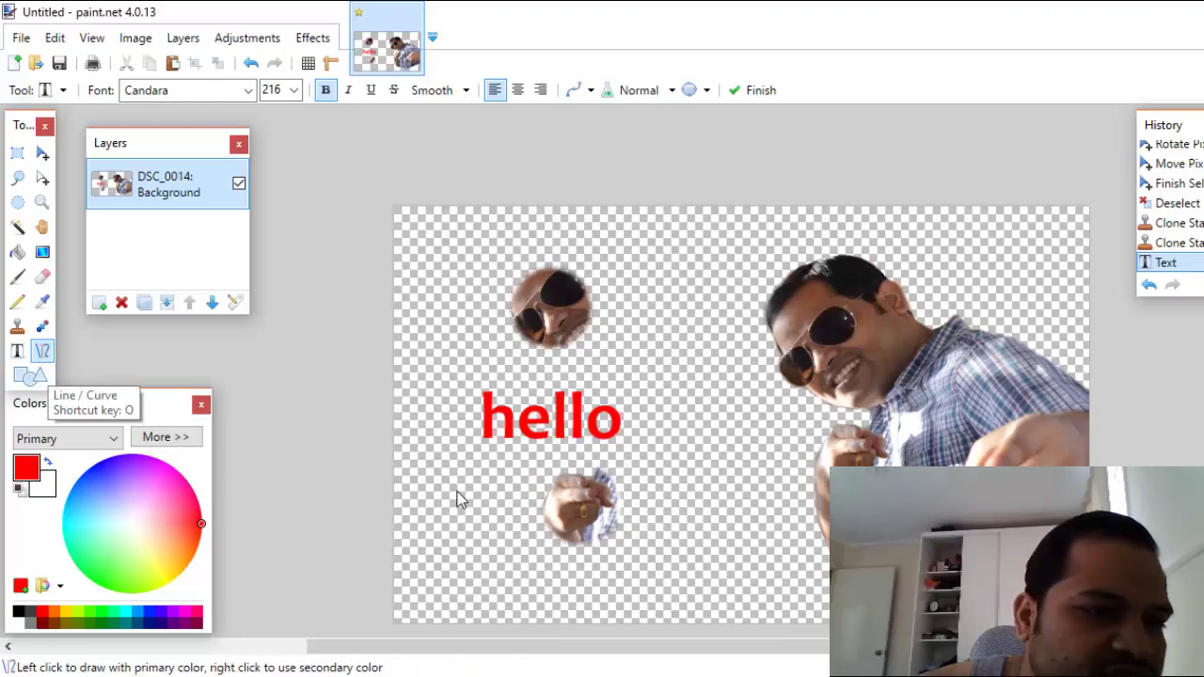
# - Draw a red straight line below the text and set its width to 10
pyautogui.moveTo(454, 491); pyautogui.dragTo(751, 495)
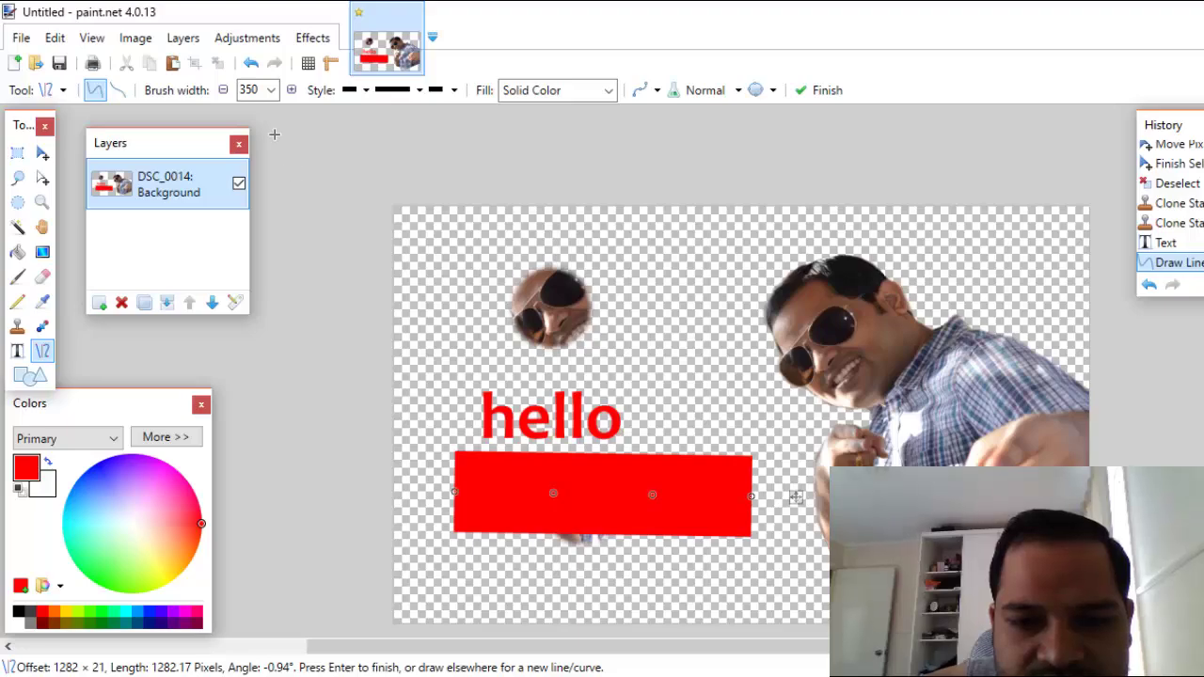
pyautogui.click(271, 89)
pyautogui.scroll(10, 266, 226)
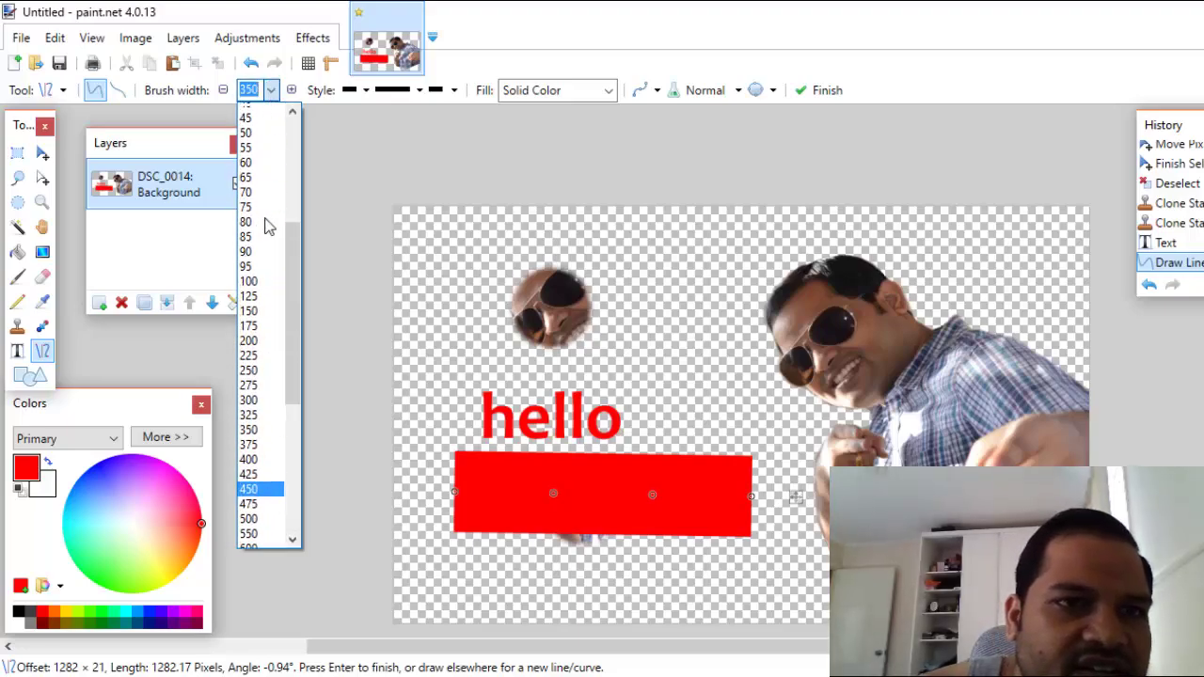
pyautogui.press('Escape')
pyautogui.write('10')
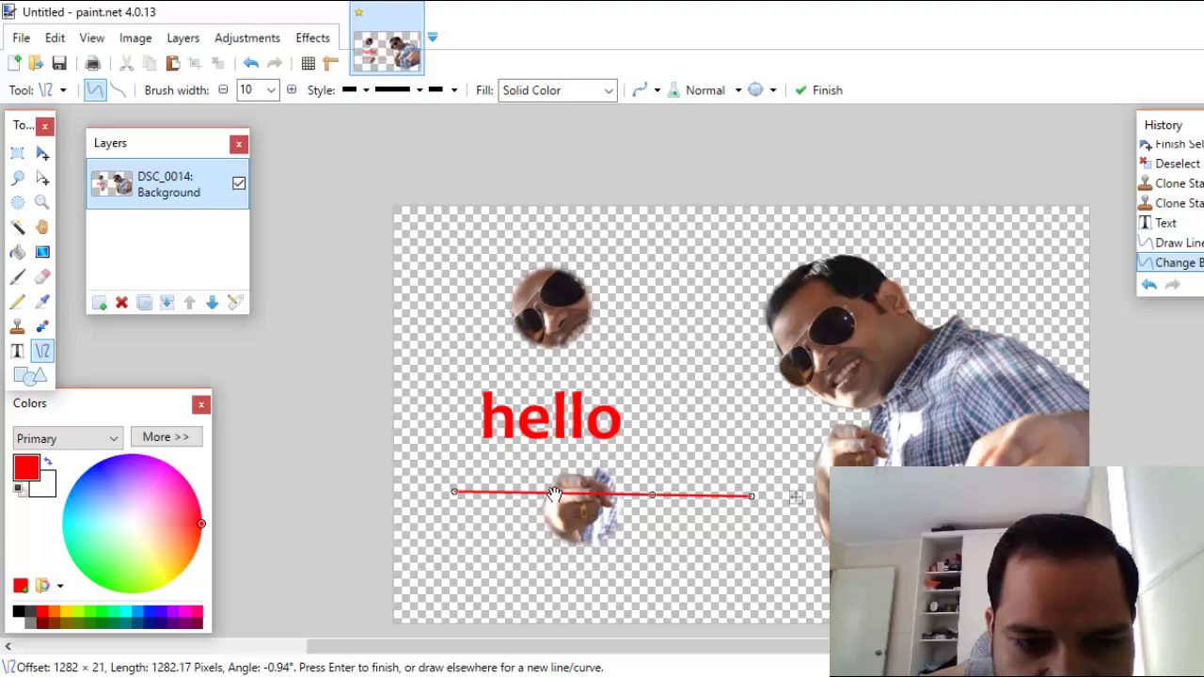
# - Bend the red line into a curve with its left end near the small face
pyautogui.moveTo(555, 493); pyautogui.dragTo(611, 299)
pyautogui.moveTo(458, 491); pyautogui.dragTo(457, 493)
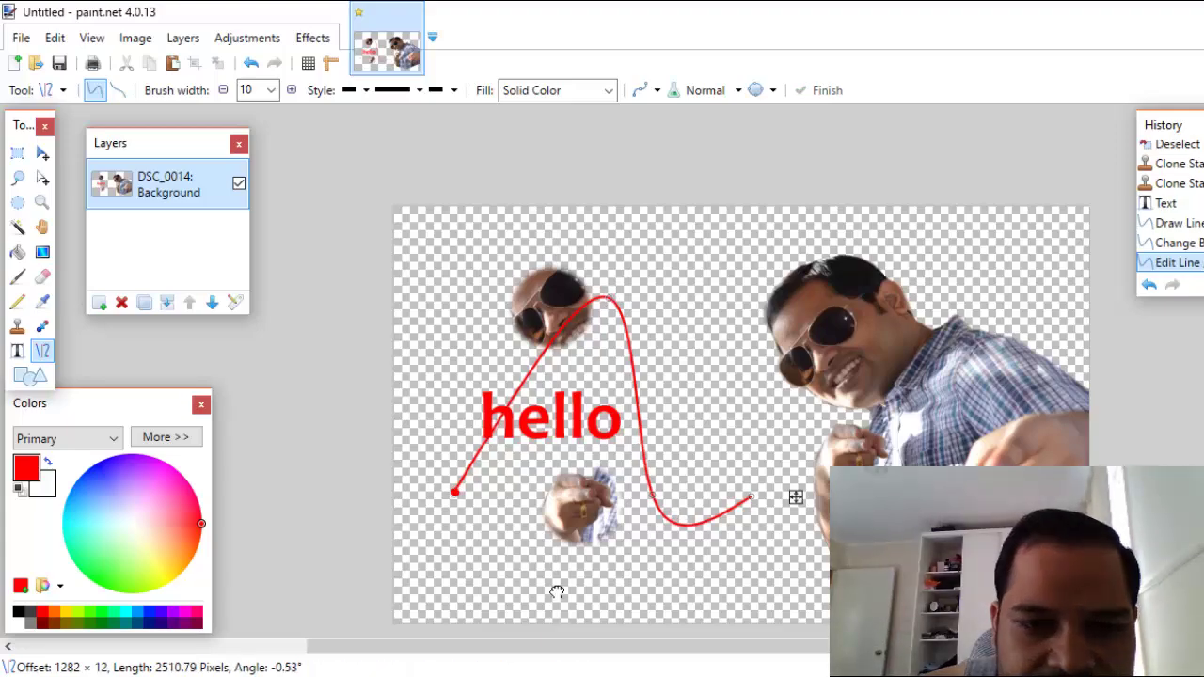
pyautogui.click(556, 593)
pyautogui.click(448, 341)
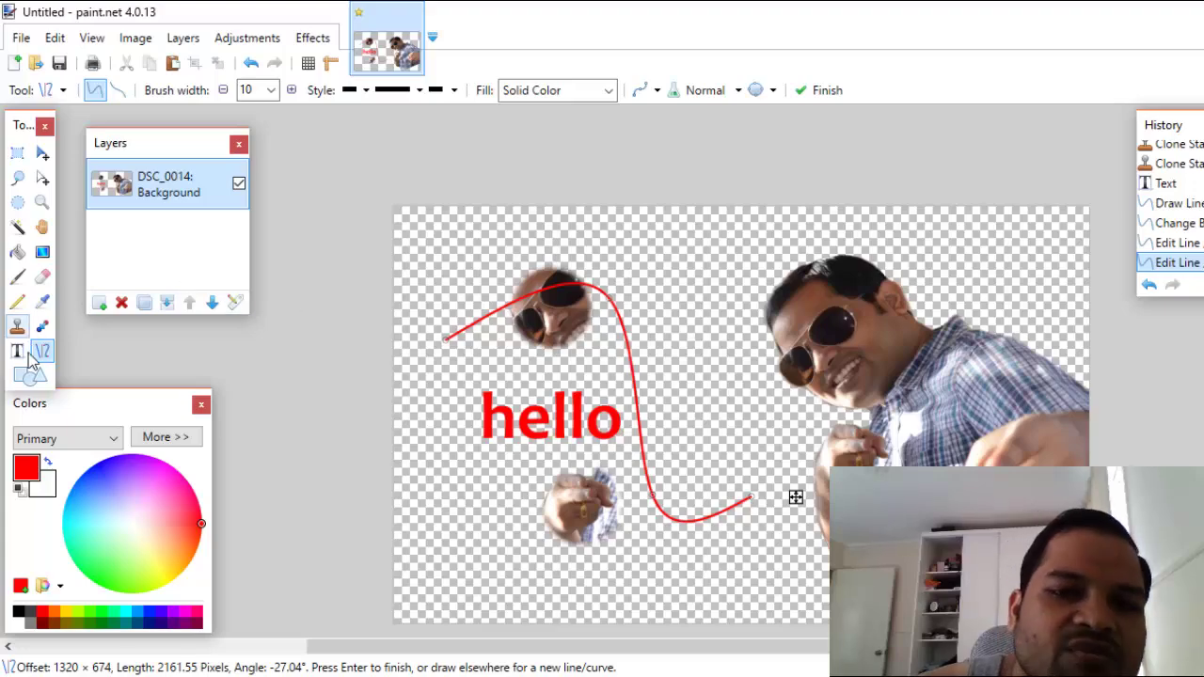
# - Give the red curve an Arrow start cap and a Vertical hatch fill
pyautogui.click(358, 91)
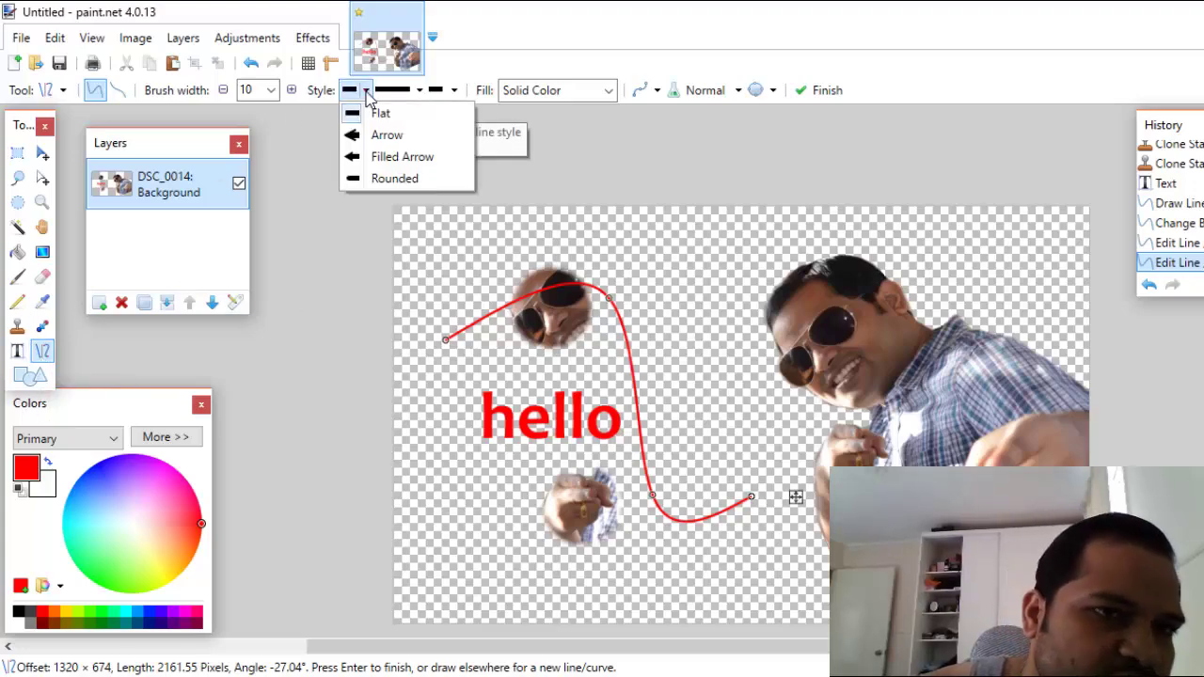
pyautogui.click(385, 136)
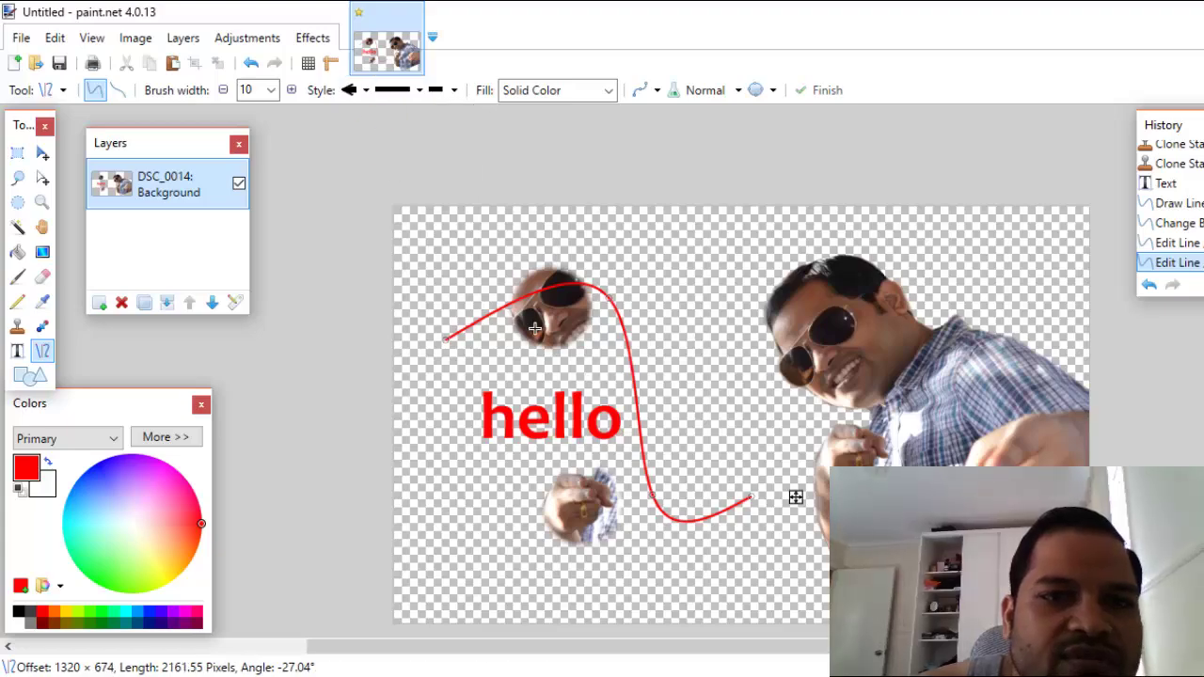
pyautogui.click(453, 91)
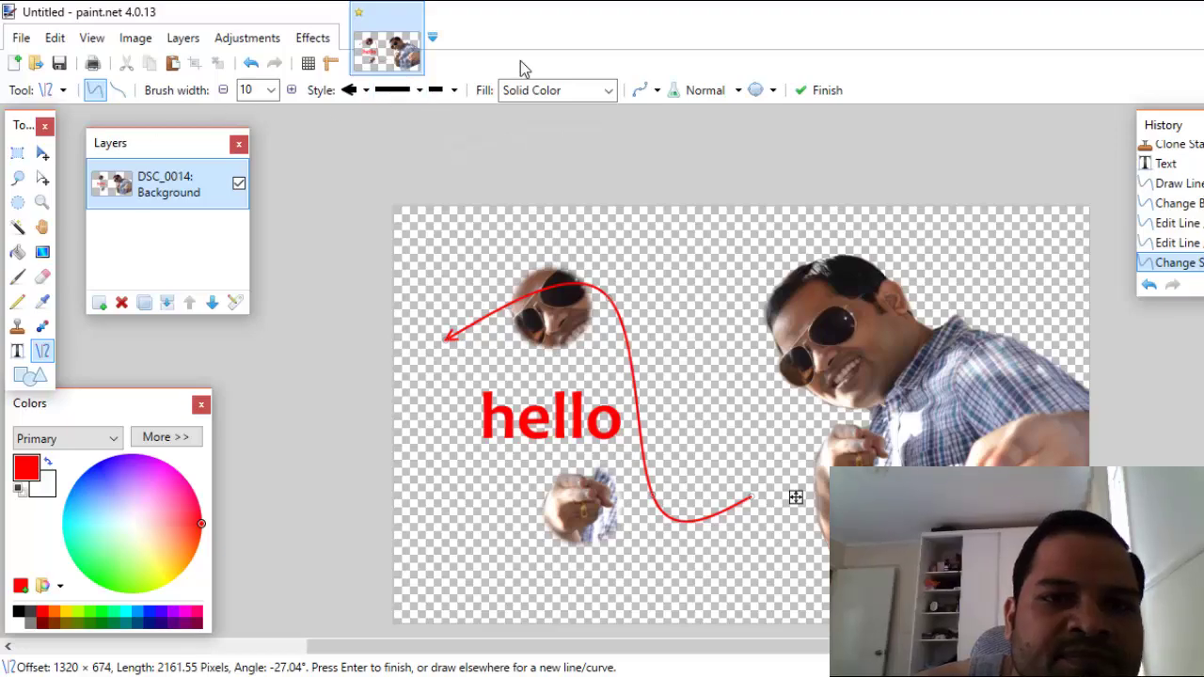
pyautogui.click(584, 90)
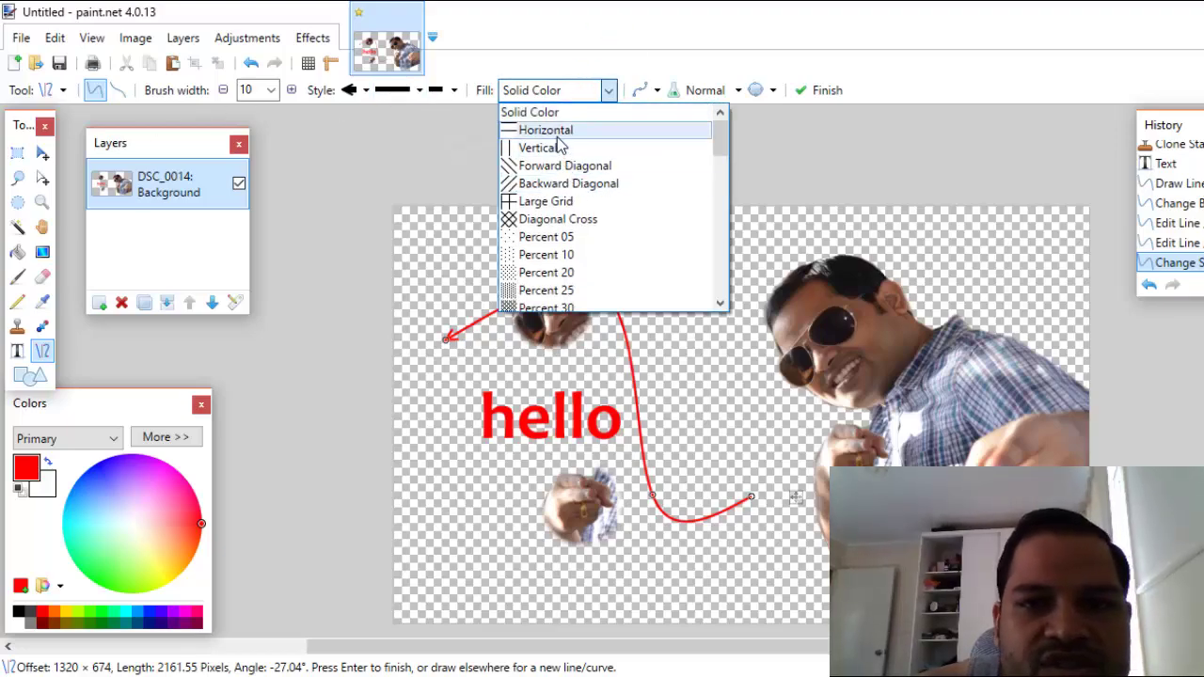
pyautogui.click(554, 148)
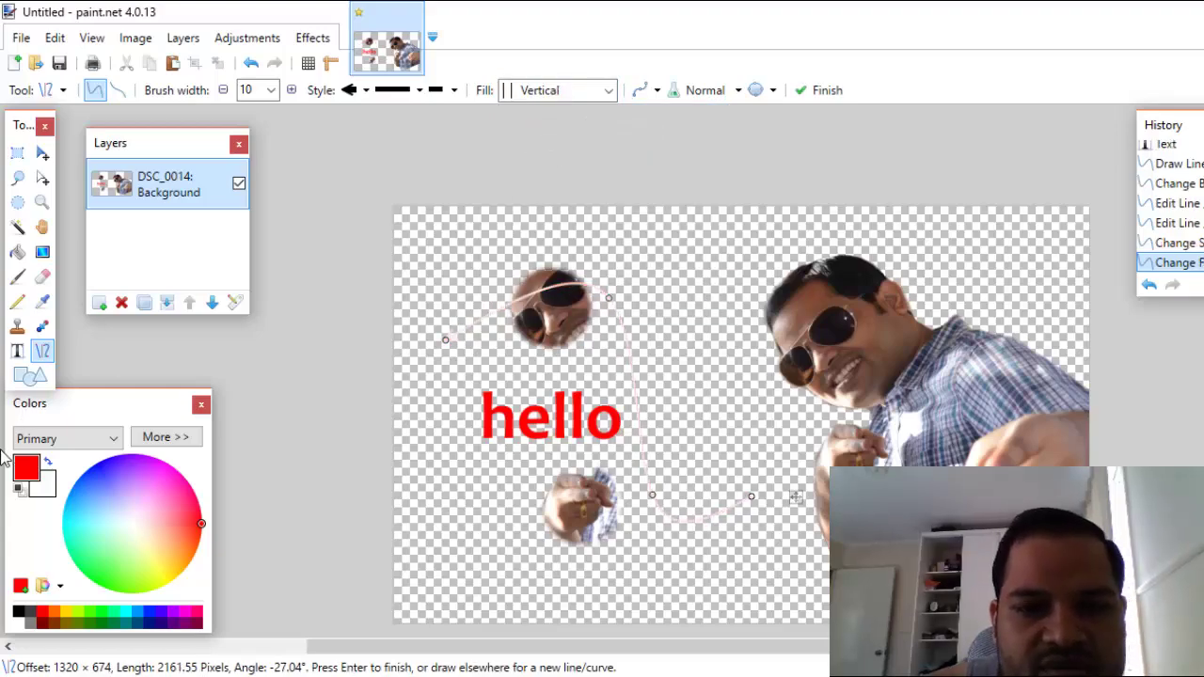
# - Draw a large check mark shape and stretch it up to the right
pyautogui.click(38, 379)
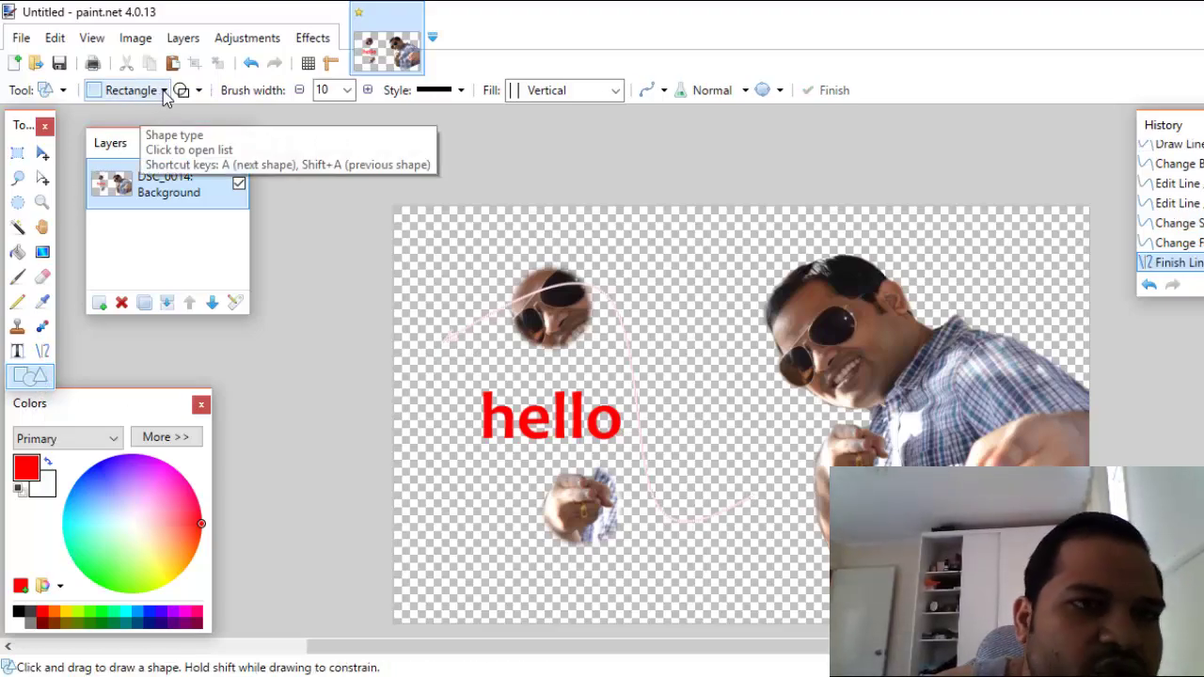
pyautogui.click(146, 92)
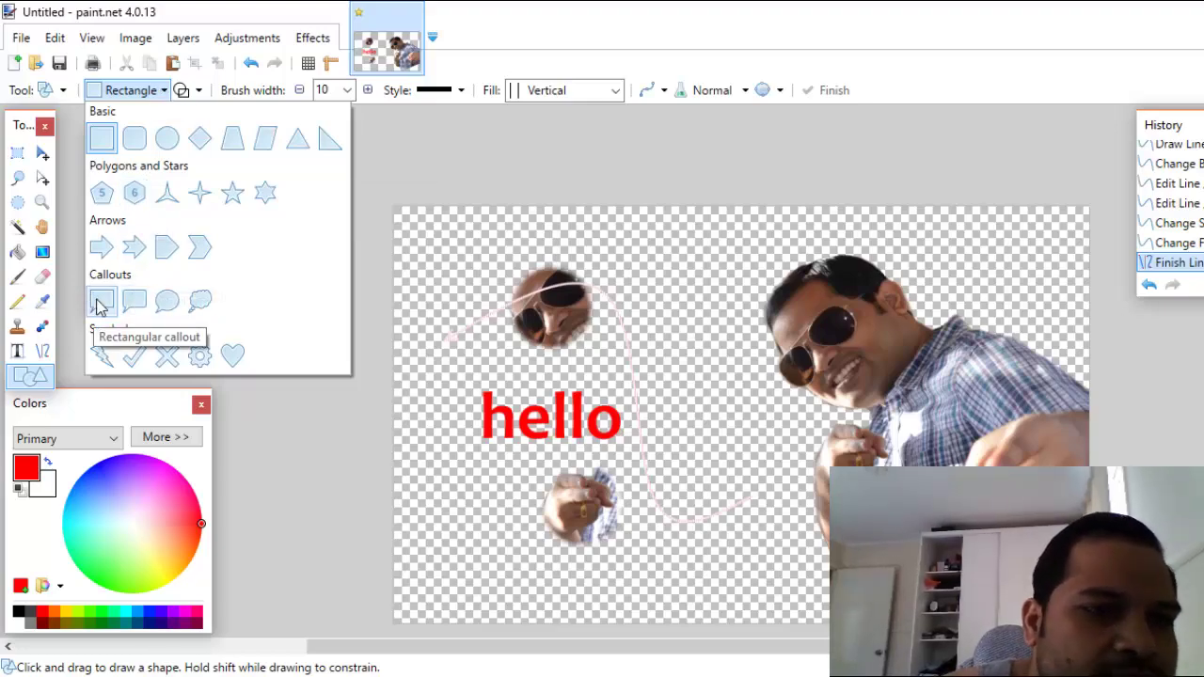
pyautogui.click(134, 365)
pyautogui.moveTo(529, 548); pyautogui.dragTo(758, 518)
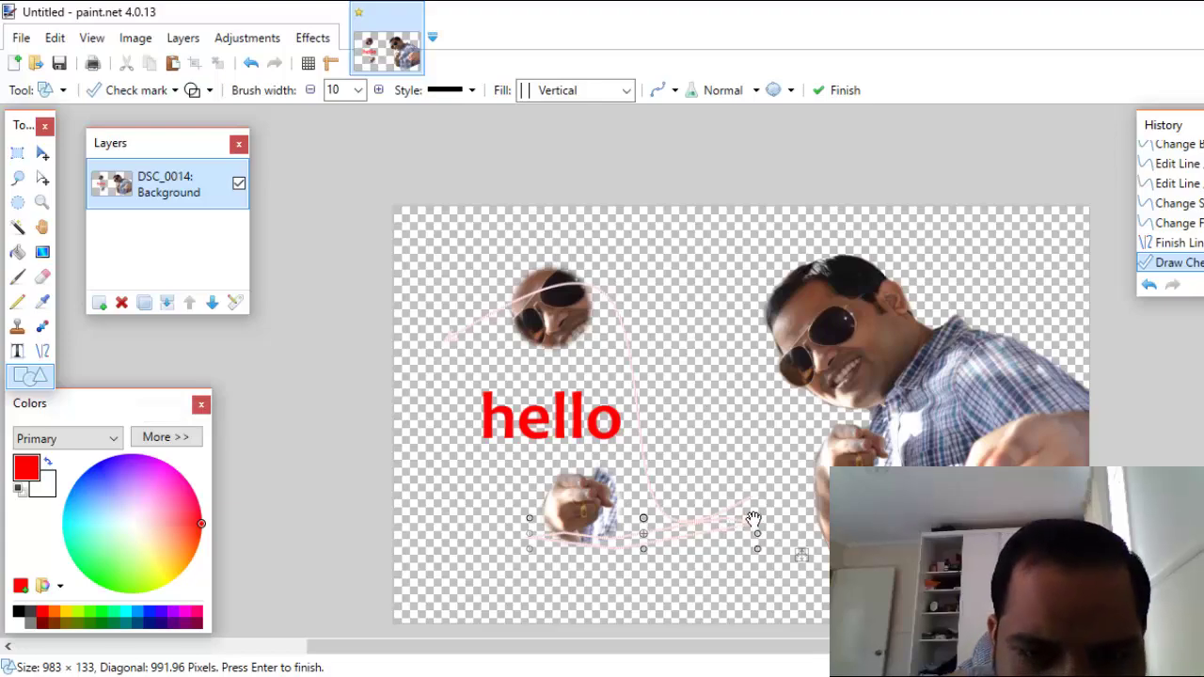
pyautogui.moveTo(758, 519); pyautogui.dragTo(747, 322)
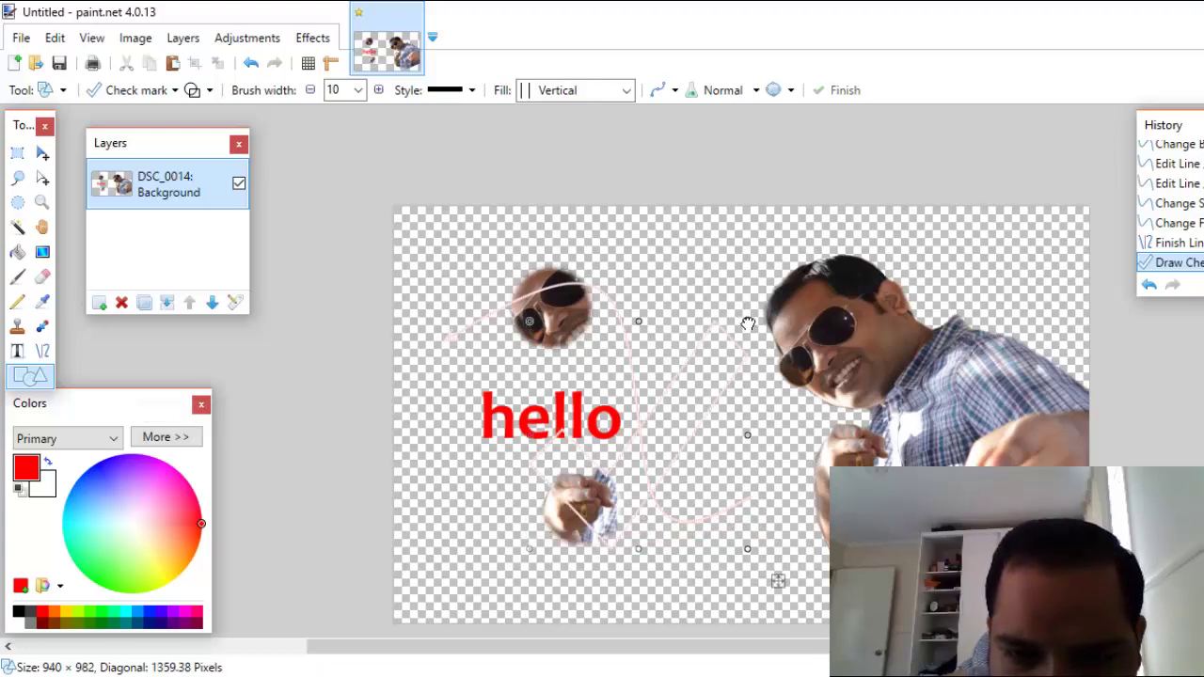
# - Colour the check mark green with a Solid Color fill
pyautogui.click(90, 613)
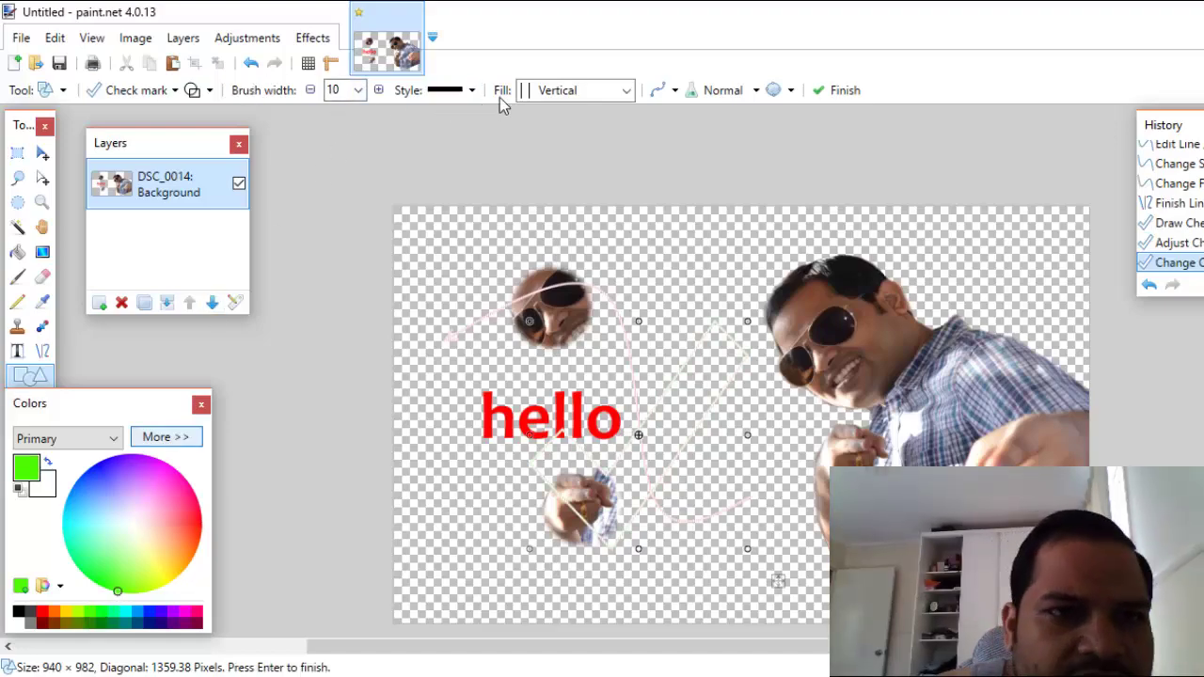
pyautogui.click(622, 91)
pyautogui.scroll(1, 593, 145)
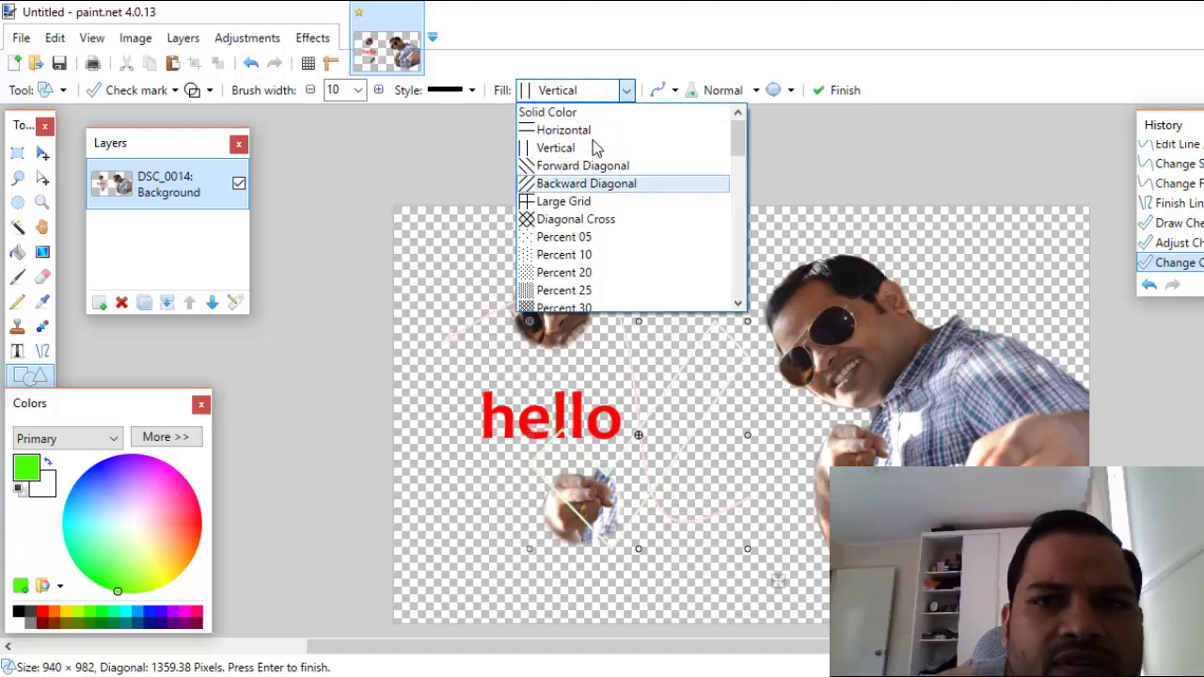
pyautogui.click(580, 112)
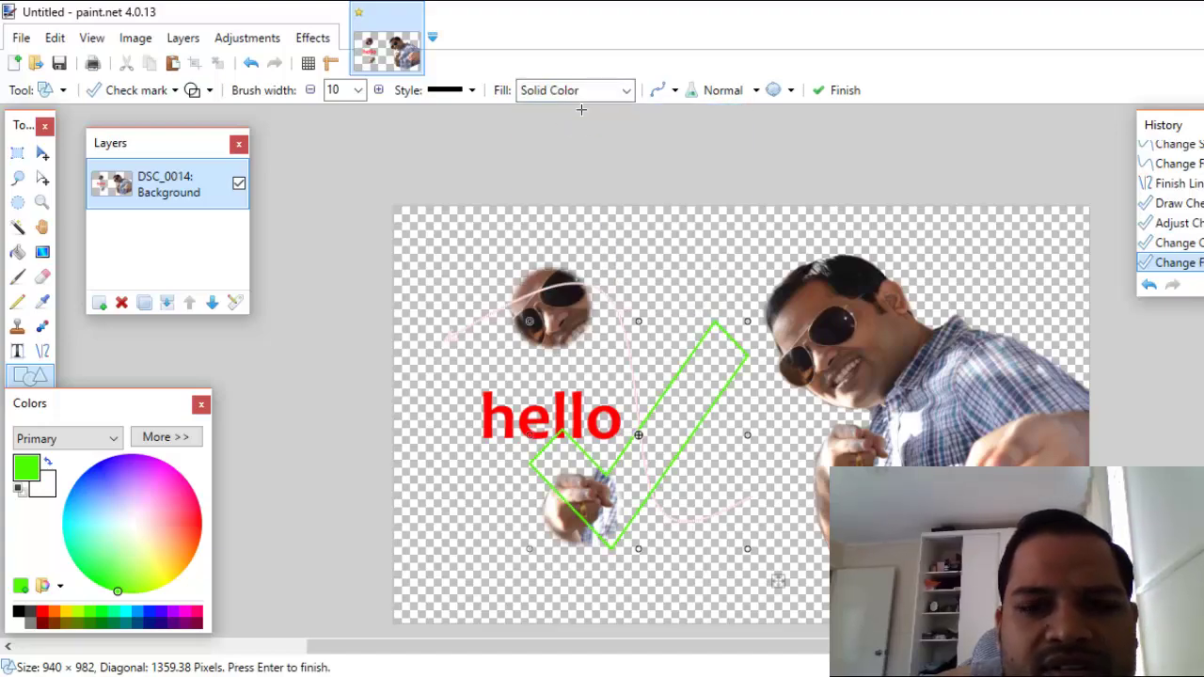
# - Switch the green check mark's draw mode to Draw Filled Shape
pyautogui.click(473, 89)
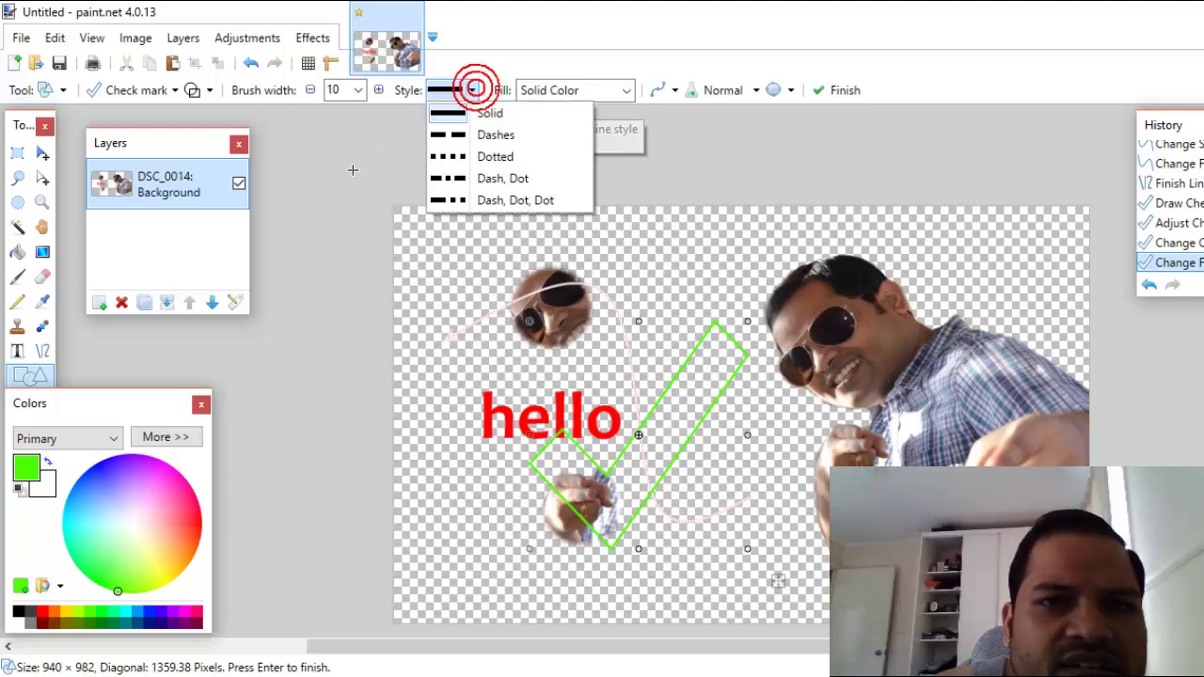
pyautogui.click(575, 48)
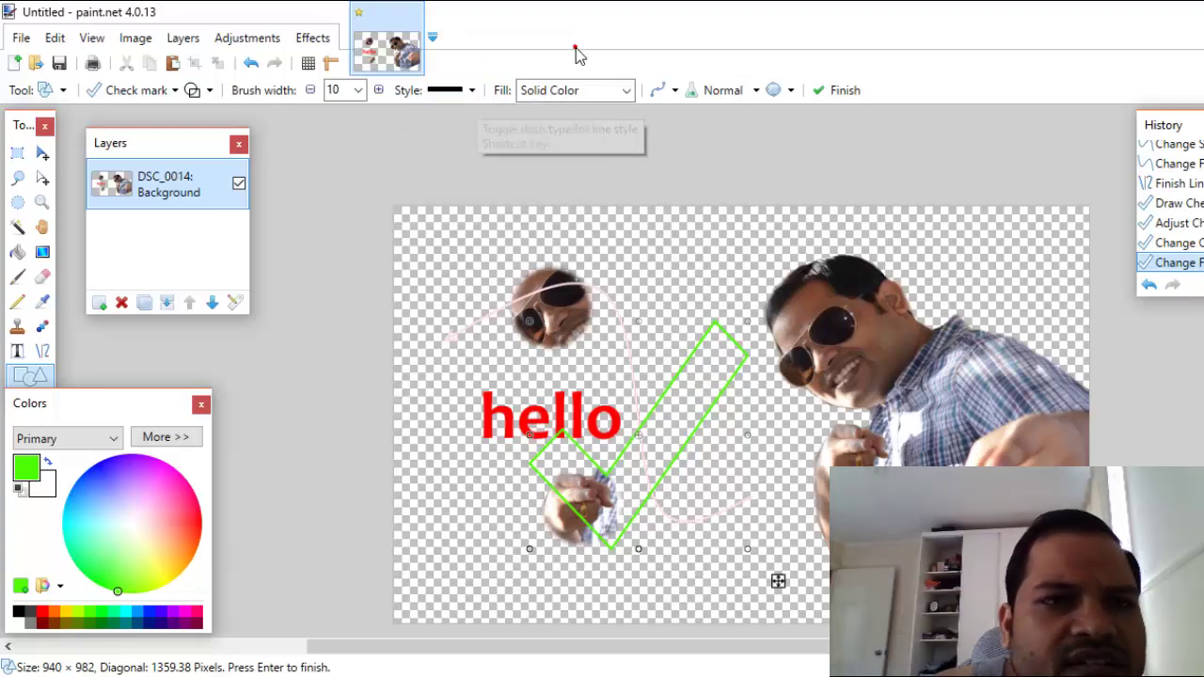
pyautogui.click(210, 91)
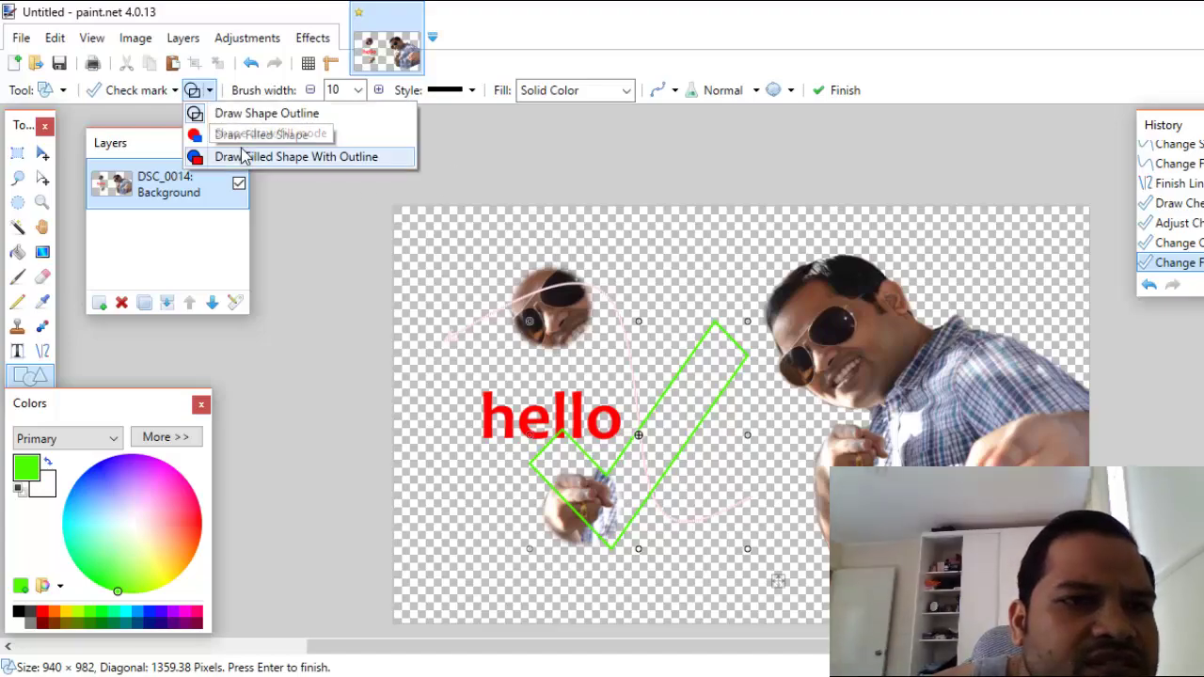
pyautogui.click(338, 134)
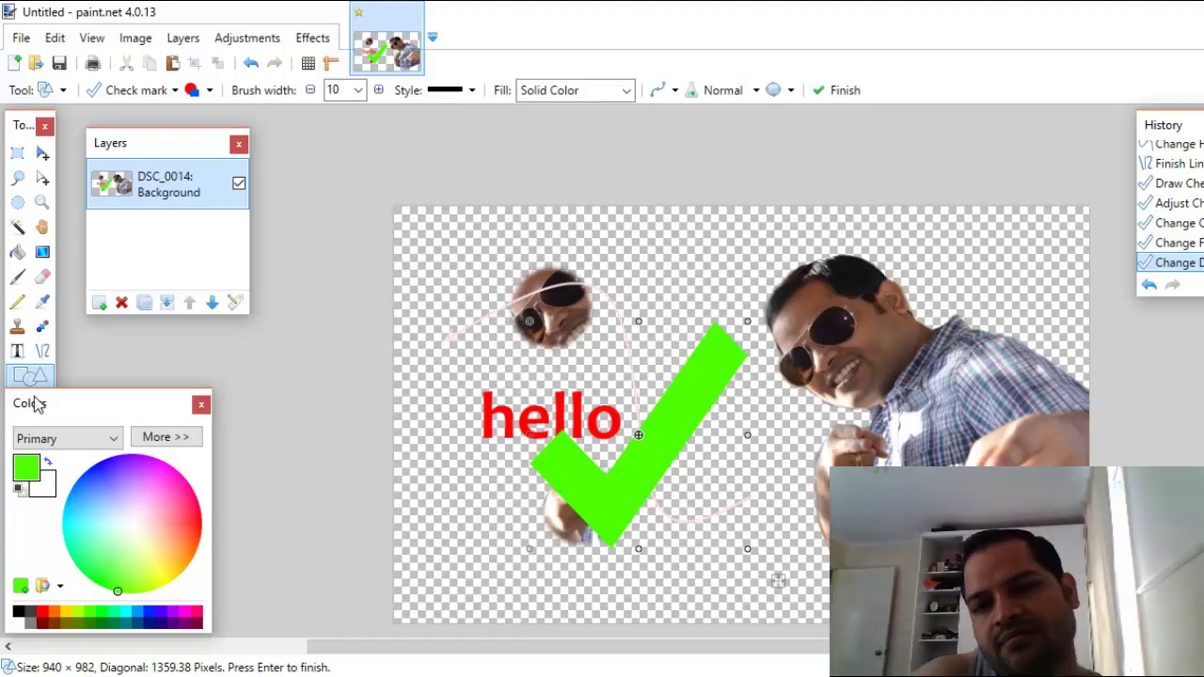
pyautogui.click(139, 90)
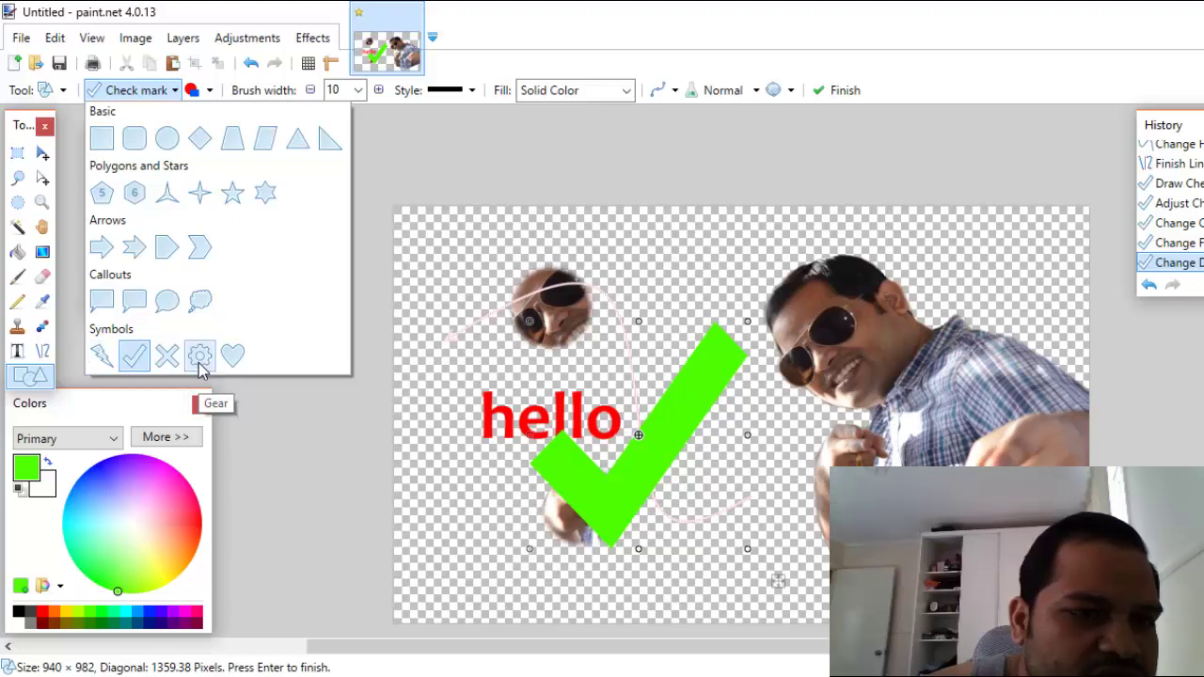
# - Change the green check mark into an elliptical callout shape
pyautogui.click(166, 301)
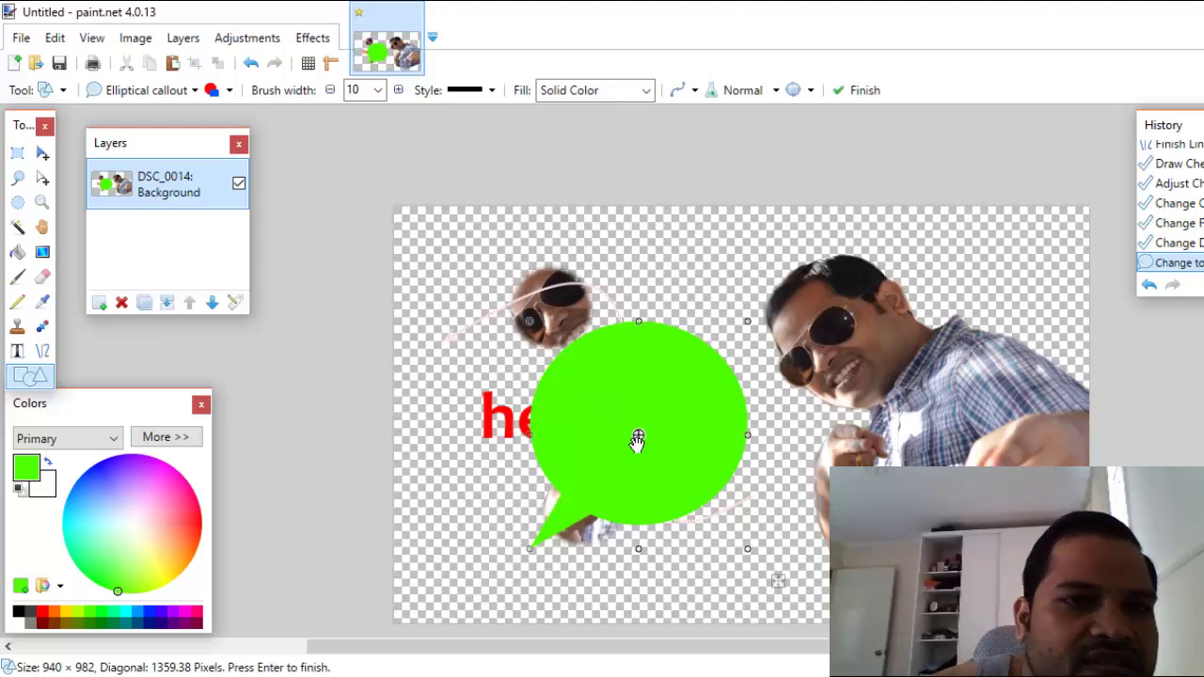
pyautogui.click(599, 425)
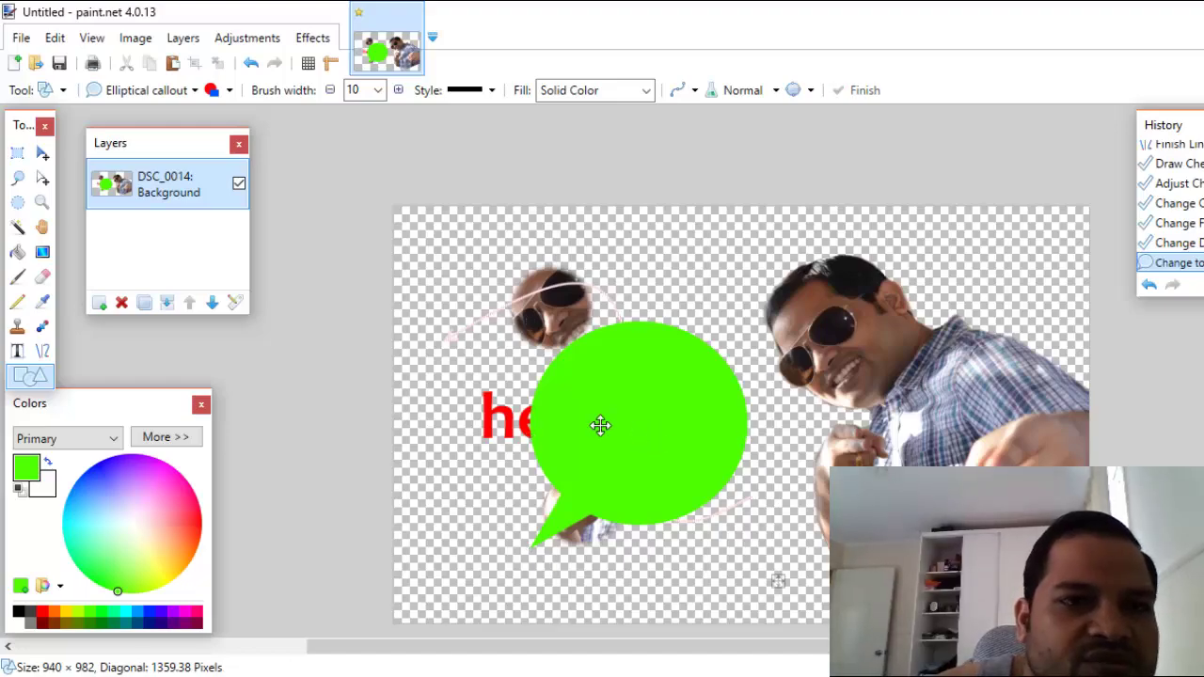
pyautogui.click(637, 438)
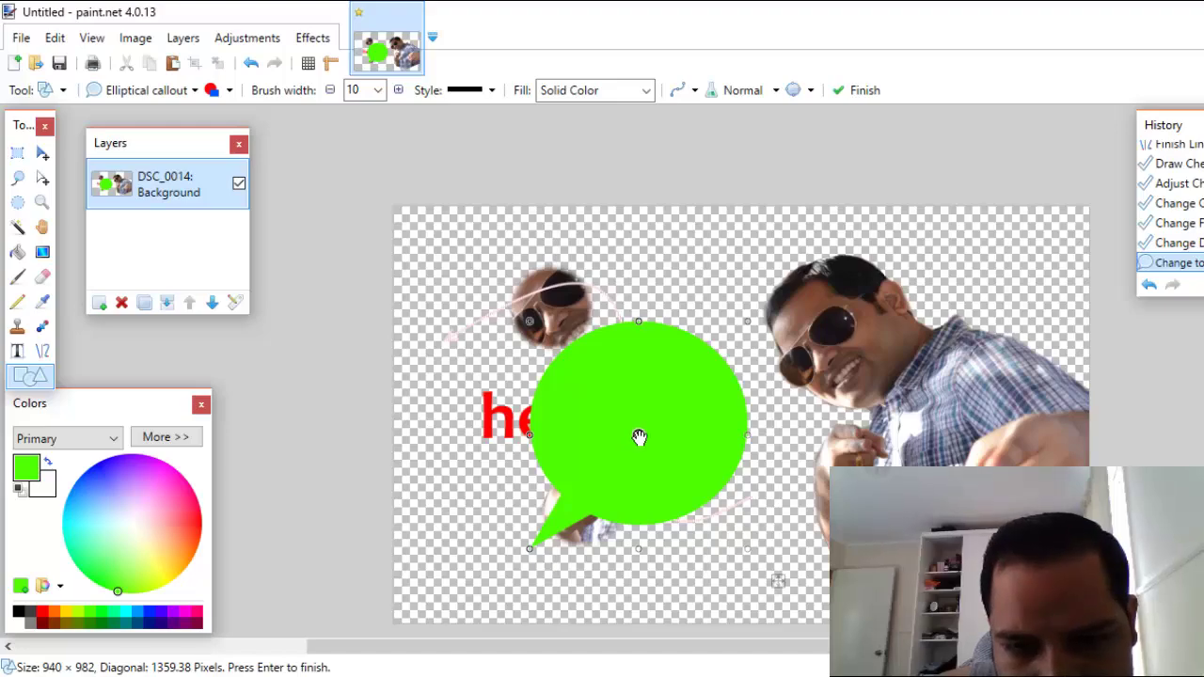
pyautogui.moveTo(638, 437); pyautogui.dragTo(651, 399)
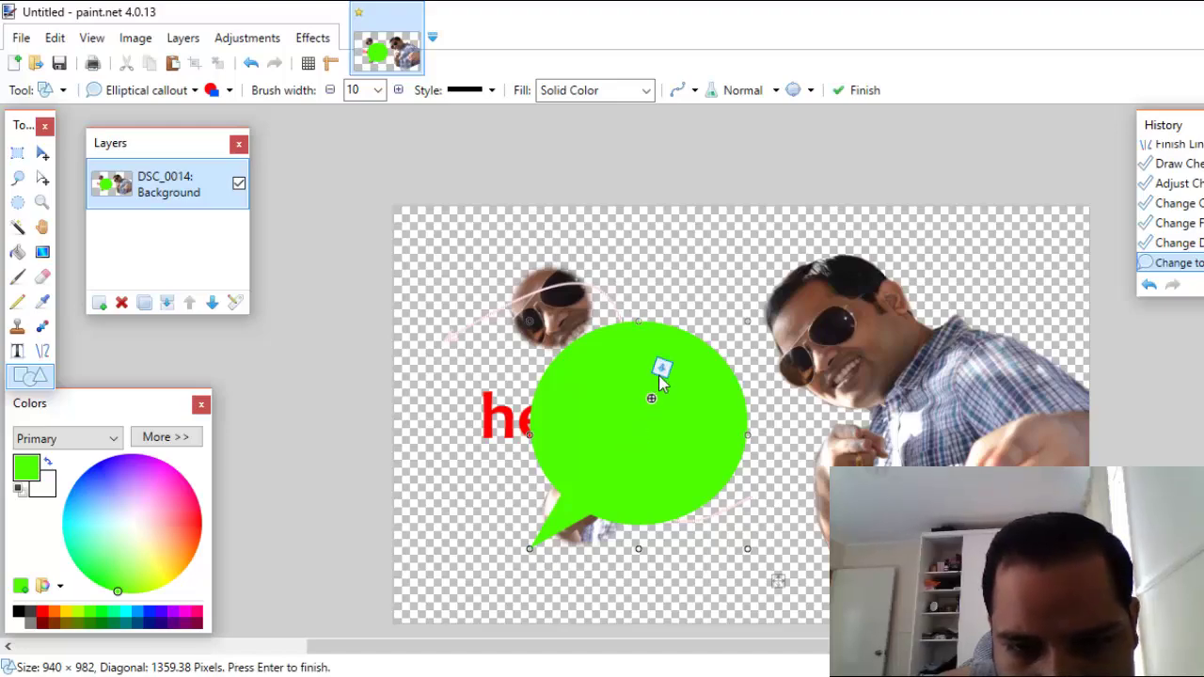
pyautogui.press('Return')
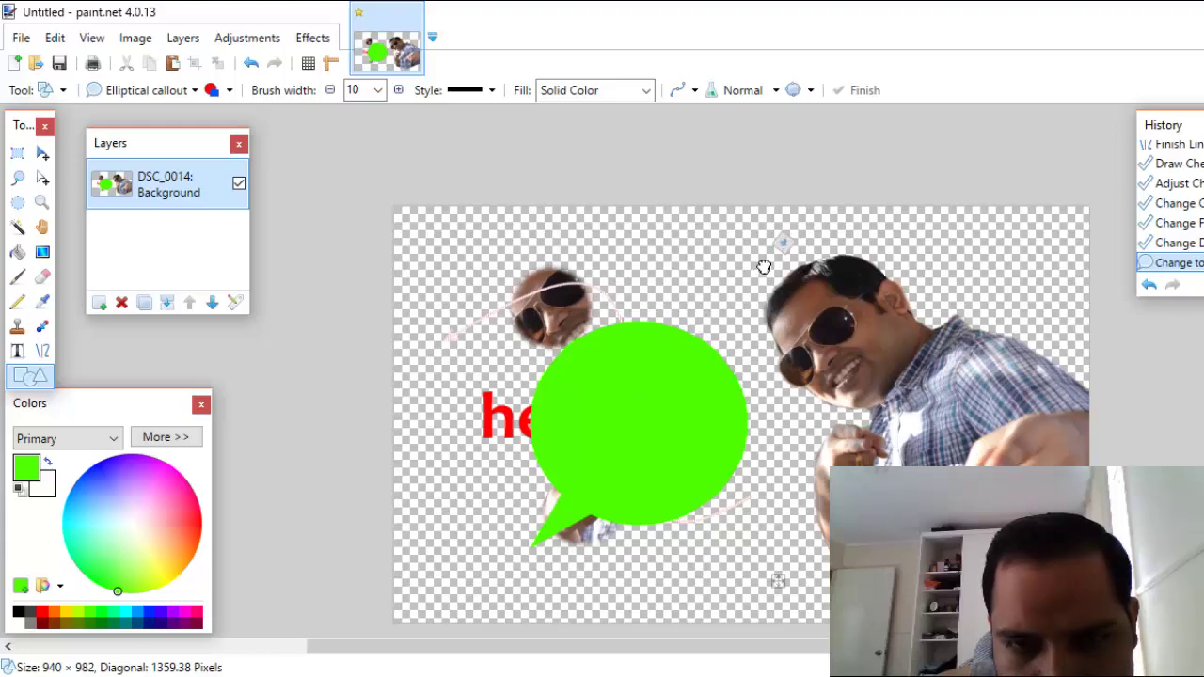
# - Move the green callout over the red text and rotate its tail down-left
pyautogui.hotkey('ctrl', 'z')
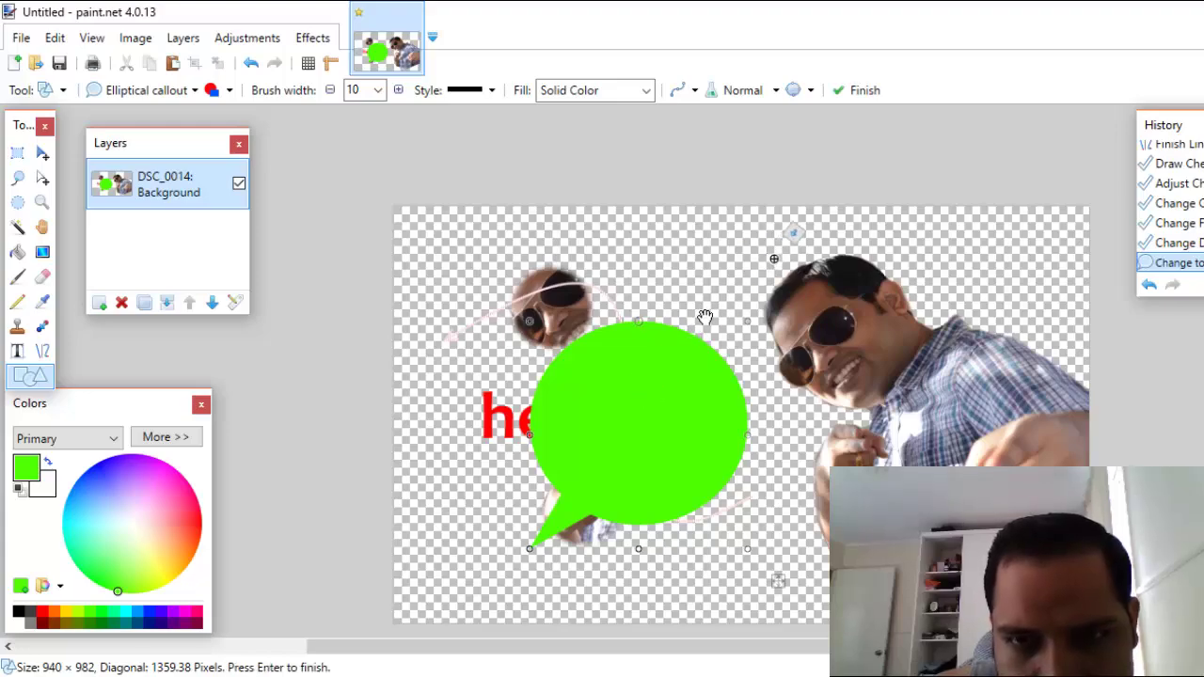
pyautogui.moveTo(768, 292); pyautogui.dragTo(817, 381)
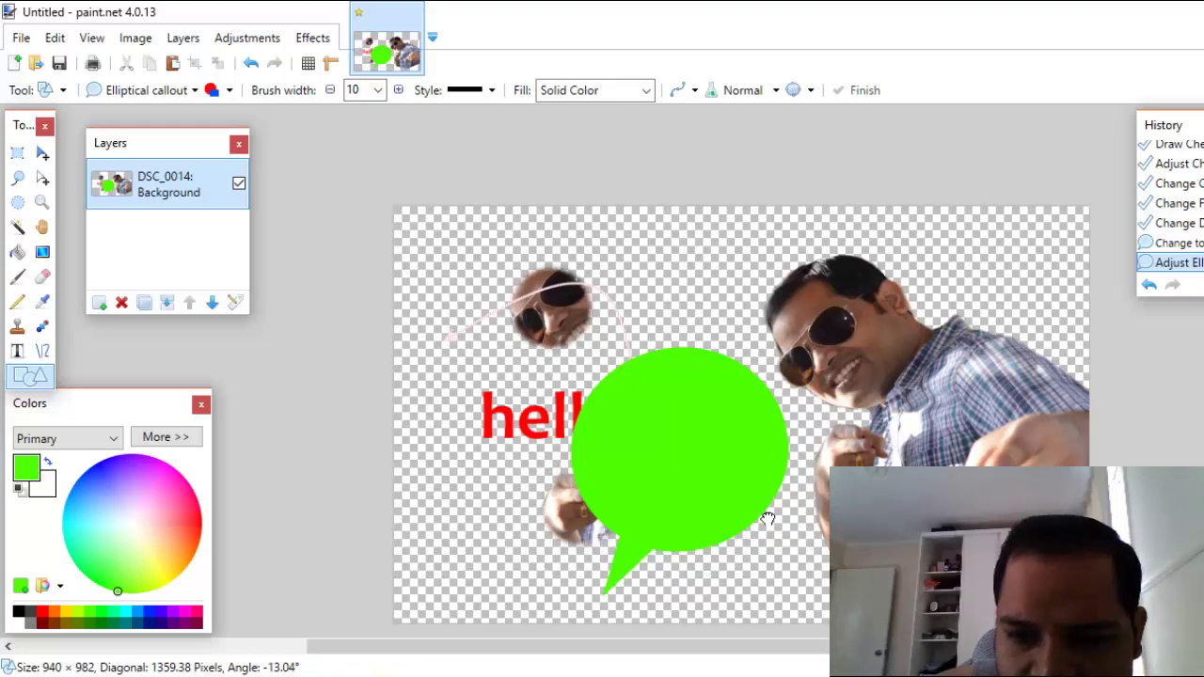
pyautogui.press('Return')
pyautogui.moveTo(704, 523); pyautogui.dragTo(721, 492)
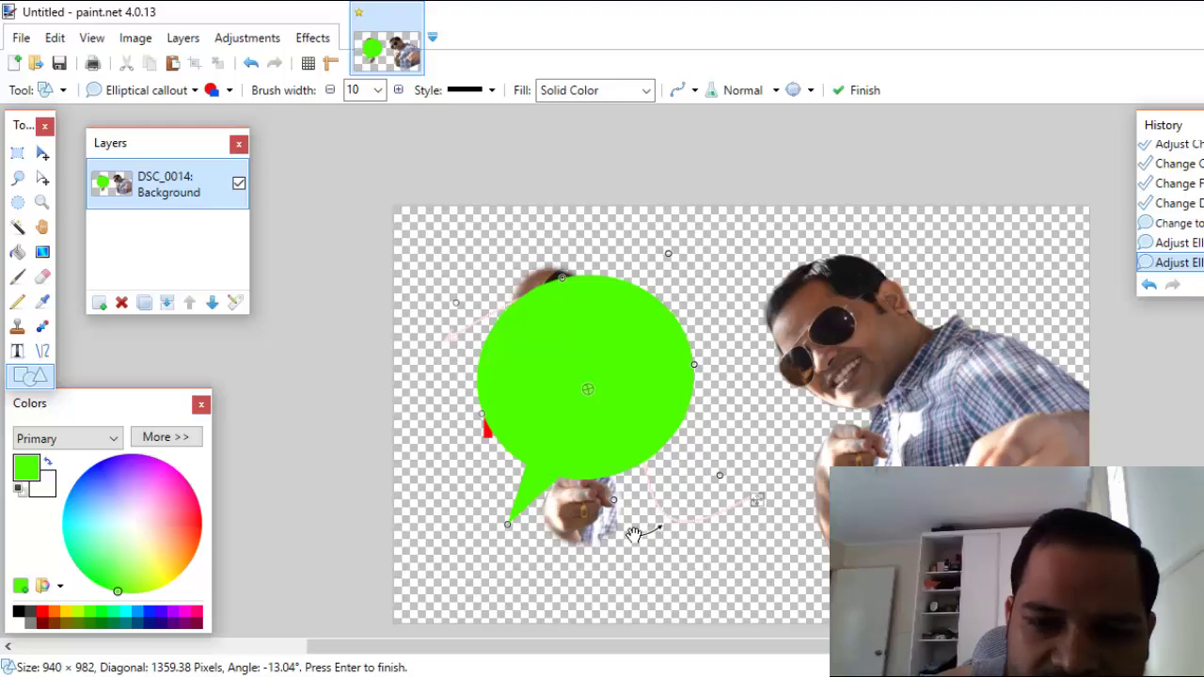
pyautogui.moveTo(636, 531); pyautogui.dragTo(728, 449)
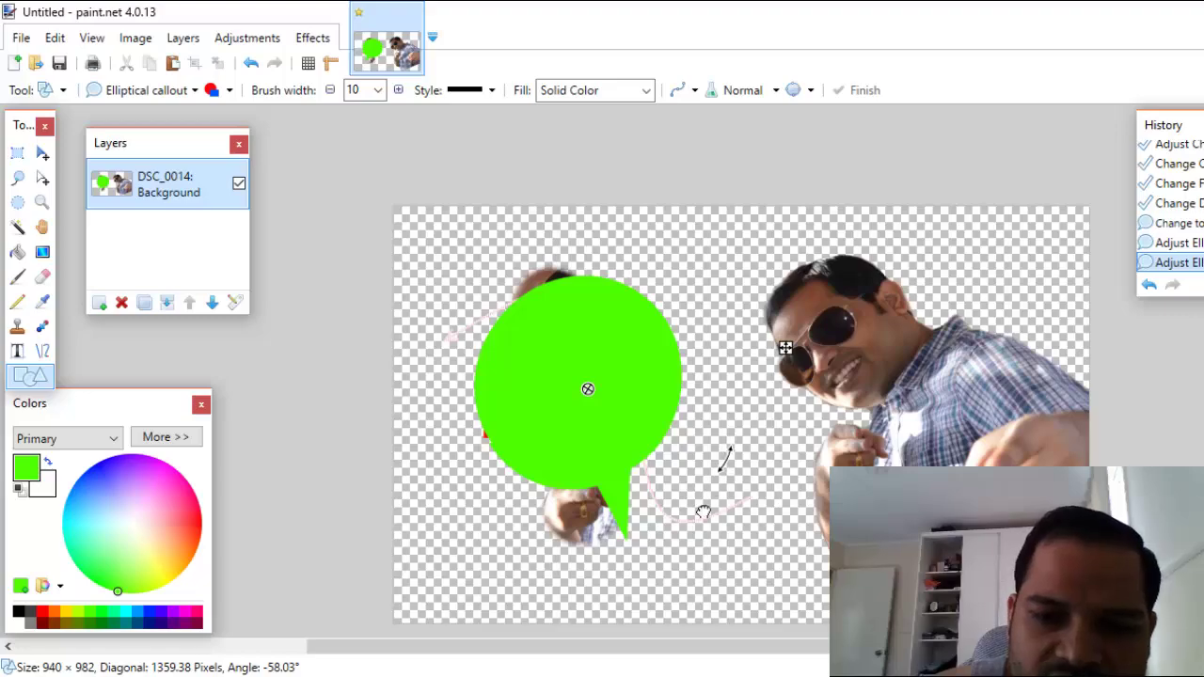
pyautogui.moveTo(613, 524); pyautogui.dragTo(564, 481)
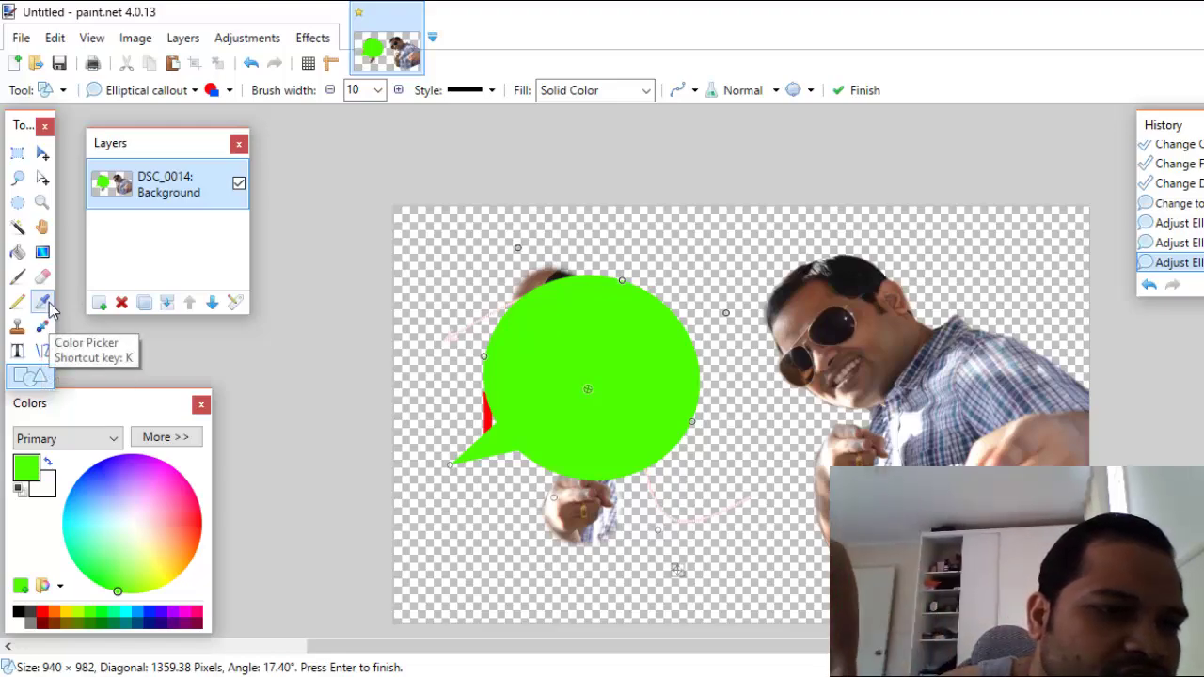
# - Draw and adjust a trial gradient across the whole canvas, then undo it entirely
pyautogui.click(43, 254)
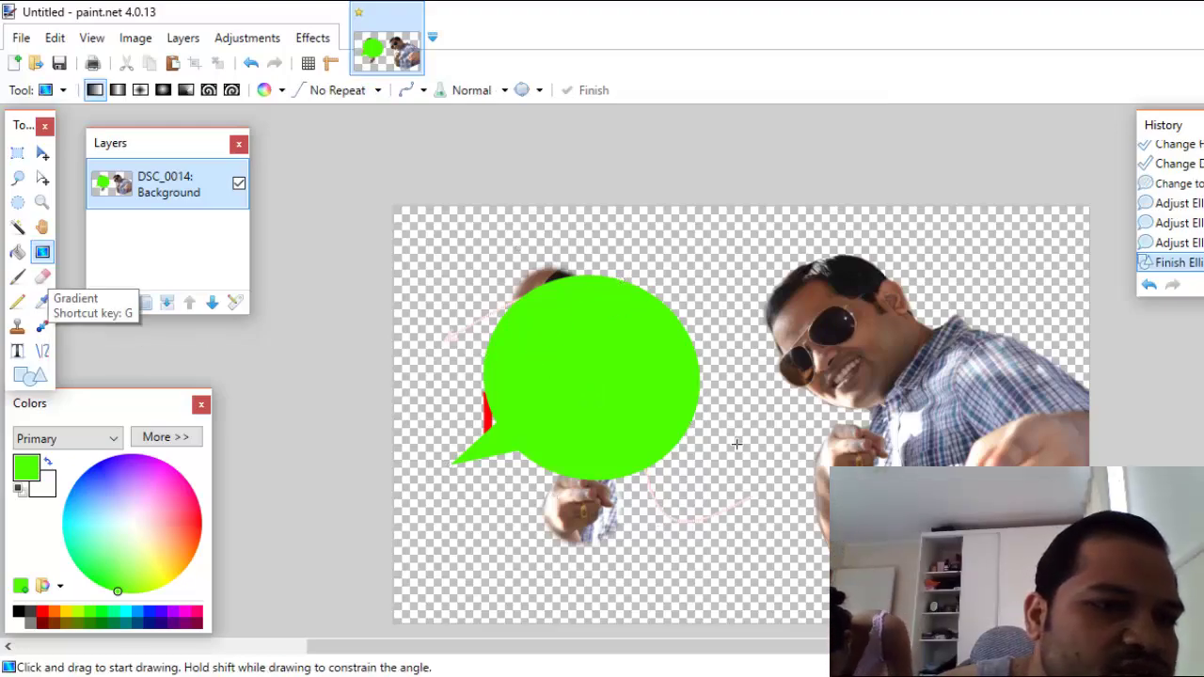
pyautogui.moveTo(474, 541); pyautogui.dragTo(762, 588)
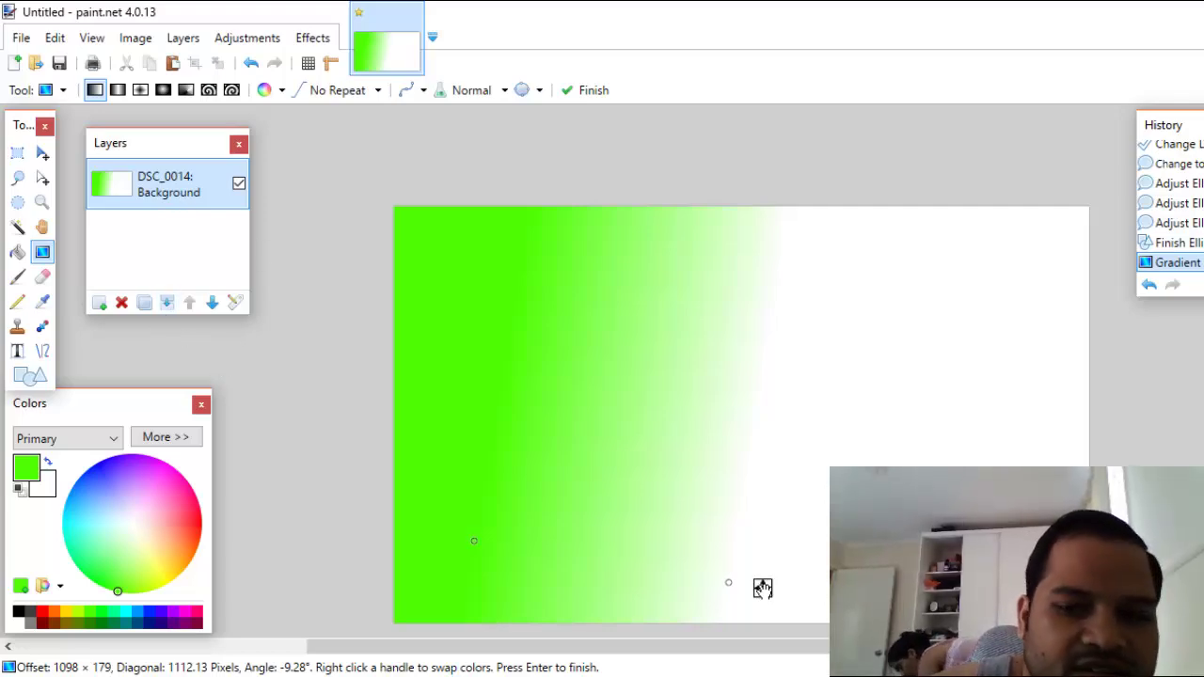
pyautogui.moveTo(763, 588); pyautogui.dragTo(617, 423)
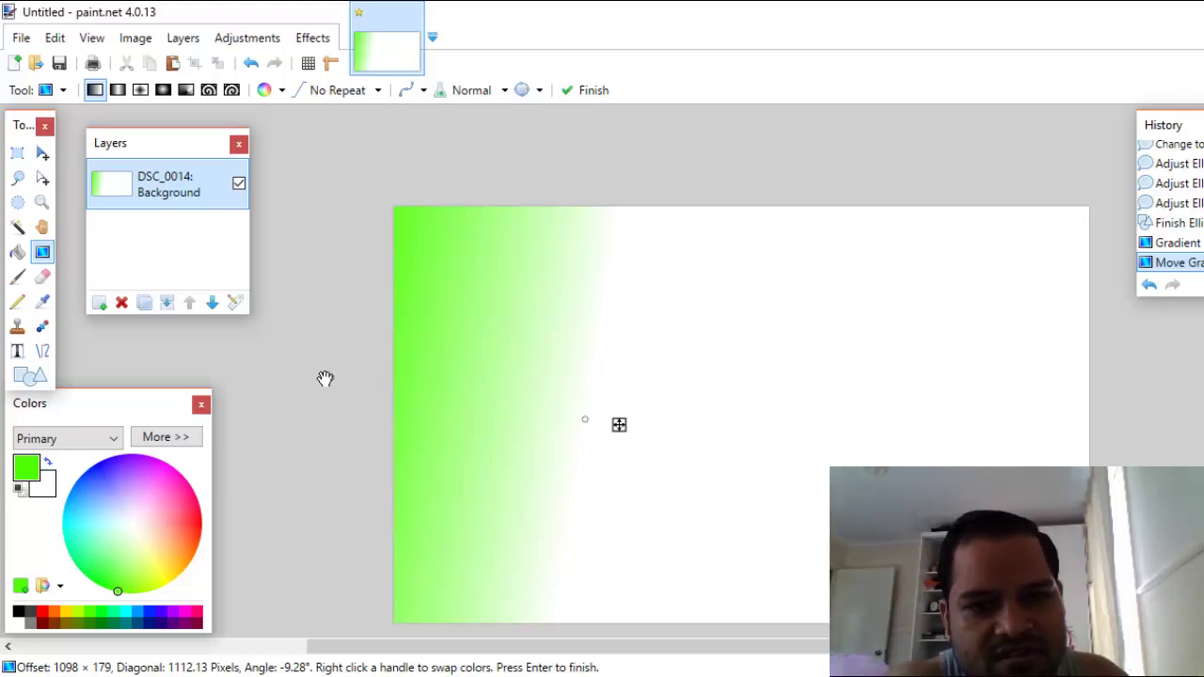
pyautogui.moveTo(585, 419); pyautogui.dragTo(587, 425)
pyautogui.hotkey('ctrl', 'z')
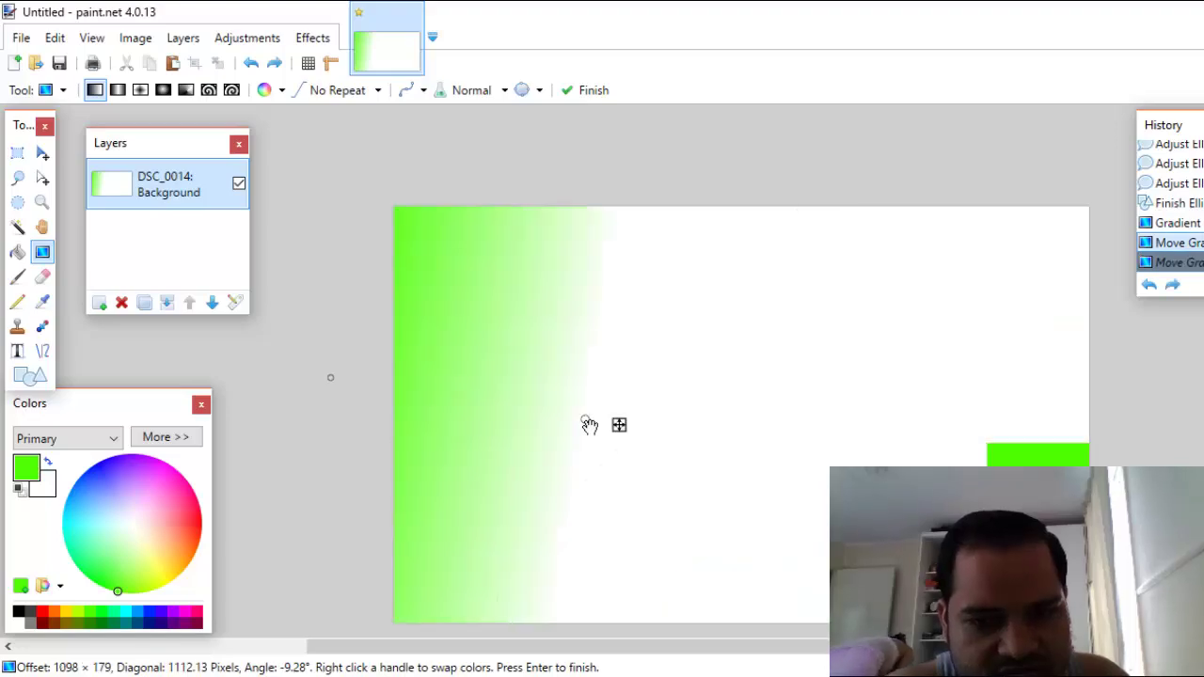
pyautogui.hotkey('ctrl', 'z')
pyautogui.hotkey('ctrl', 'z')
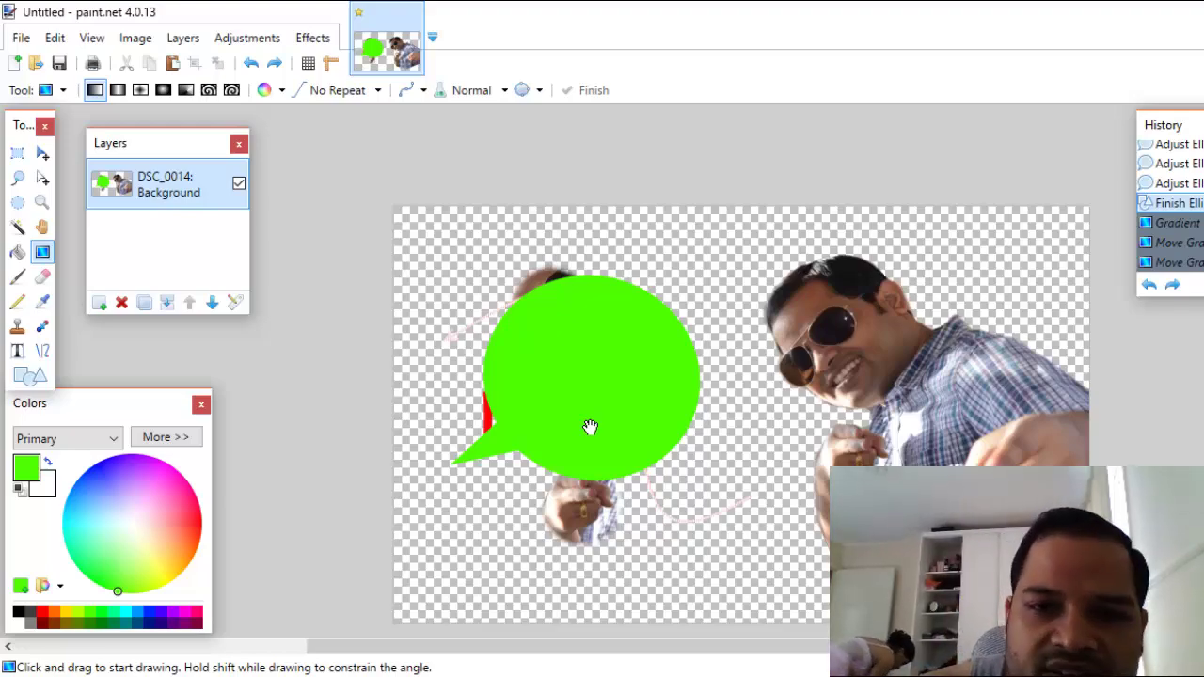
# - Select a rectangle below the callout and fill it with a small radial green-to-white gradient
pyautogui.click(17, 152)
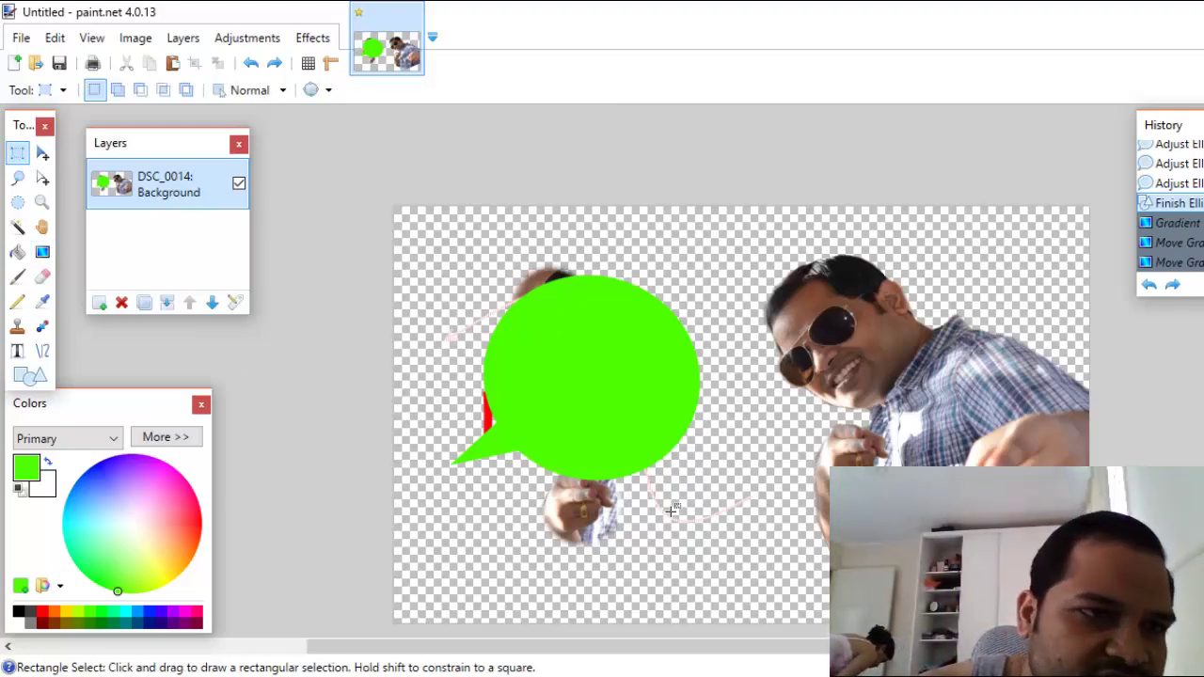
pyautogui.moveTo(639, 506); pyautogui.dragTo(819, 602)
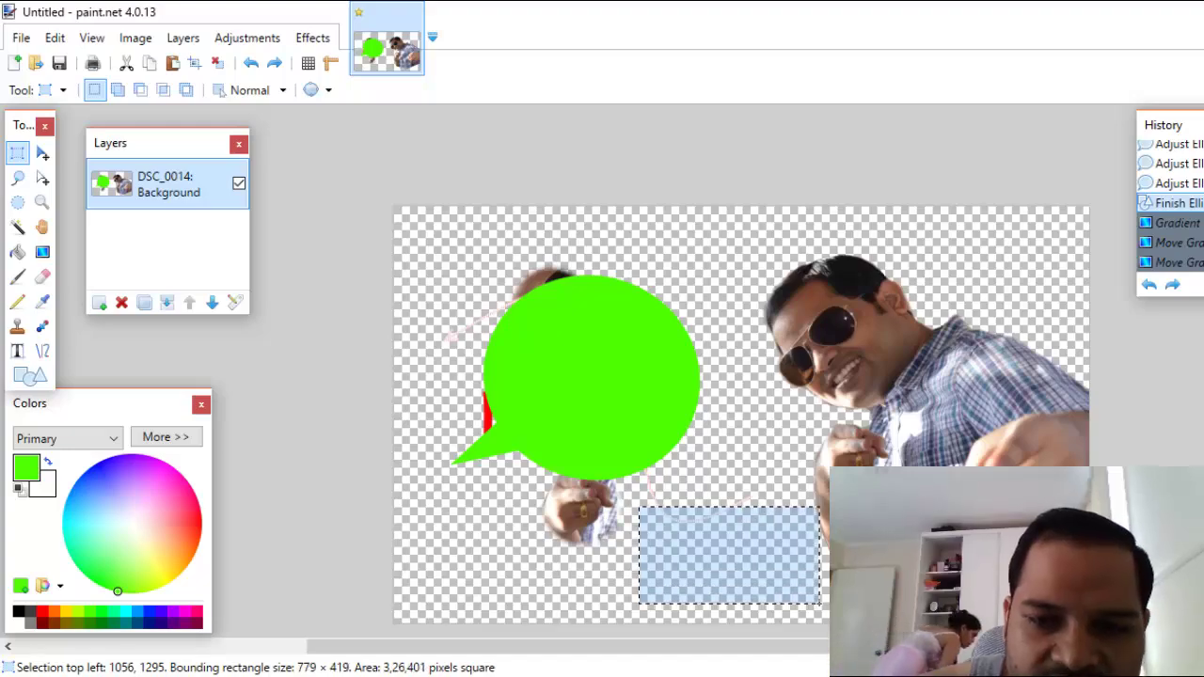
pyautogui.click(43, 256)
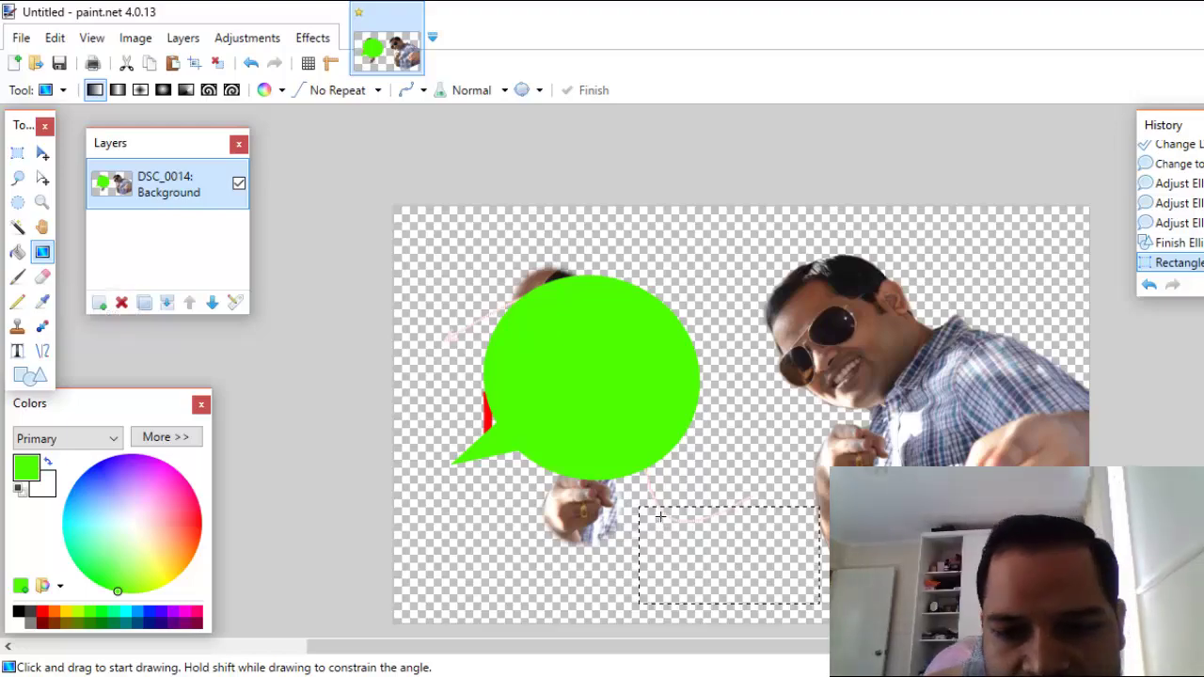
pyautogui.moveTo(660, 516); pyautogui.dragTo(744, 557)
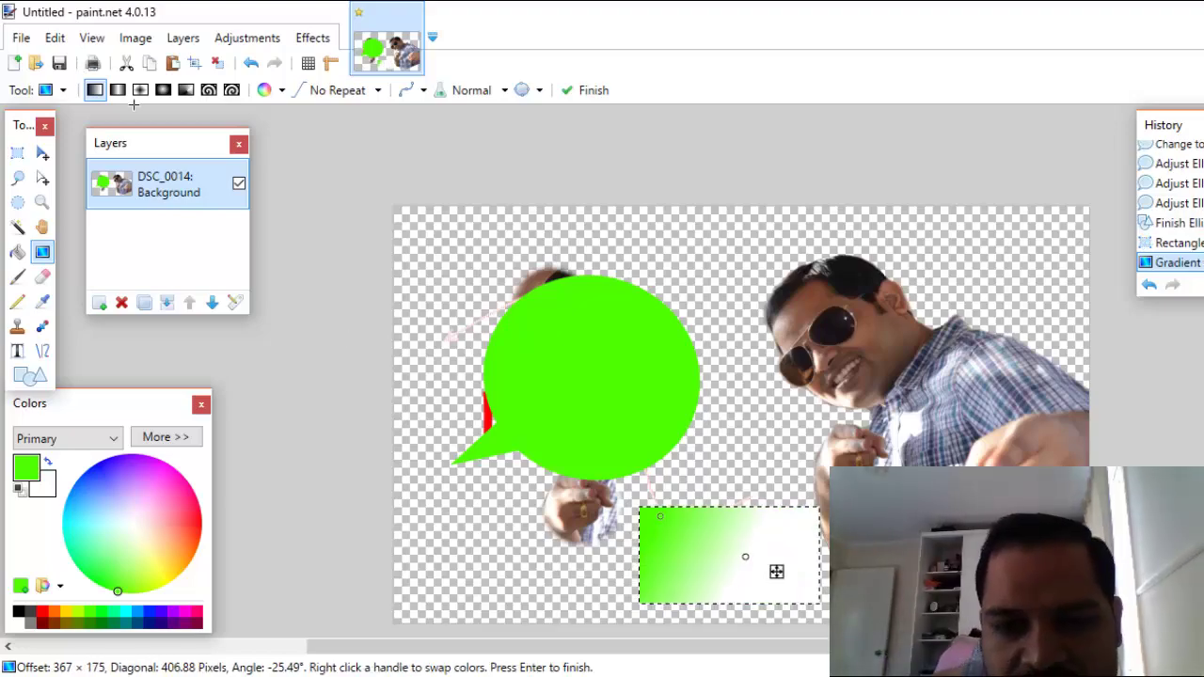
pyautogui.click(163, 91)
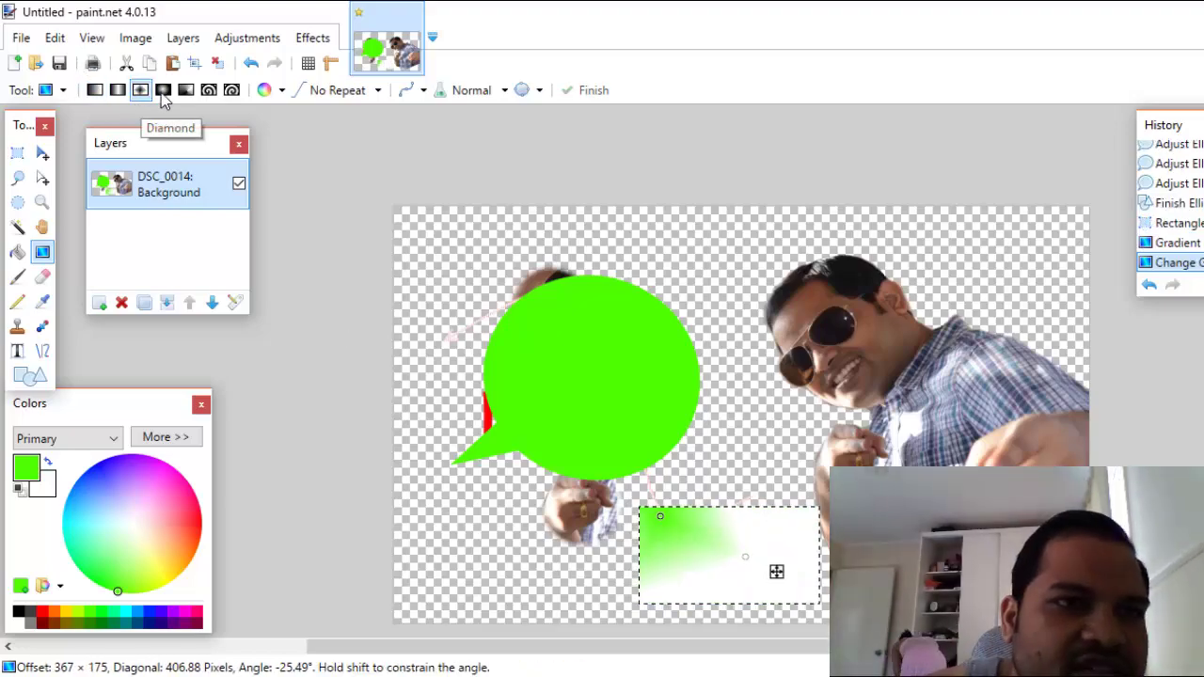
pyautogui.click(164, 91)
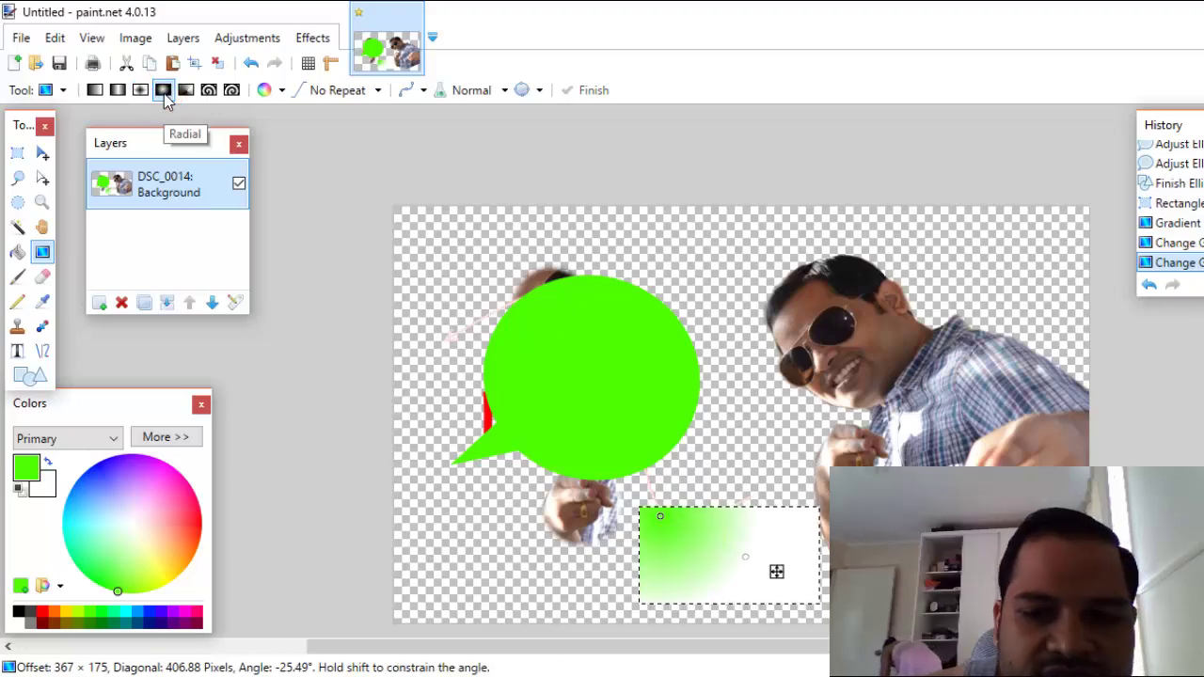
pyautogui.moveTo(723, 546); pyautogui.dragTo(790, 560)
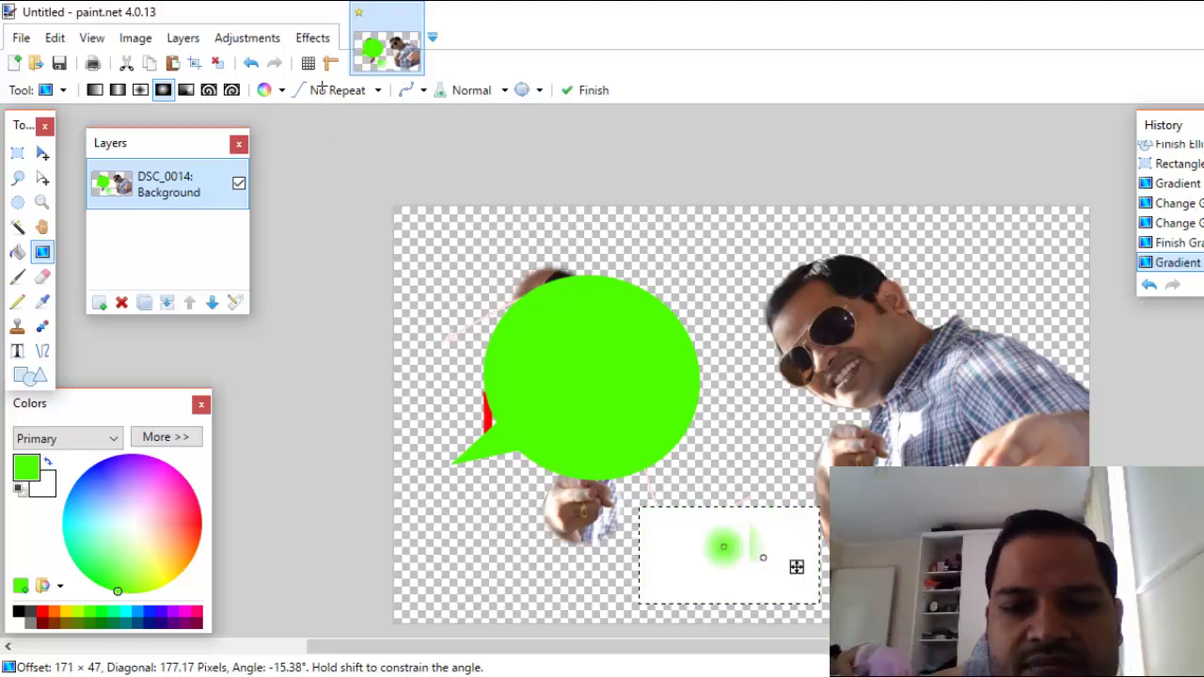
# - Set the gradient's Color Mode to Transparency Mode
pyautogui.click(281, 90)
pyautogui.click(310, 113)
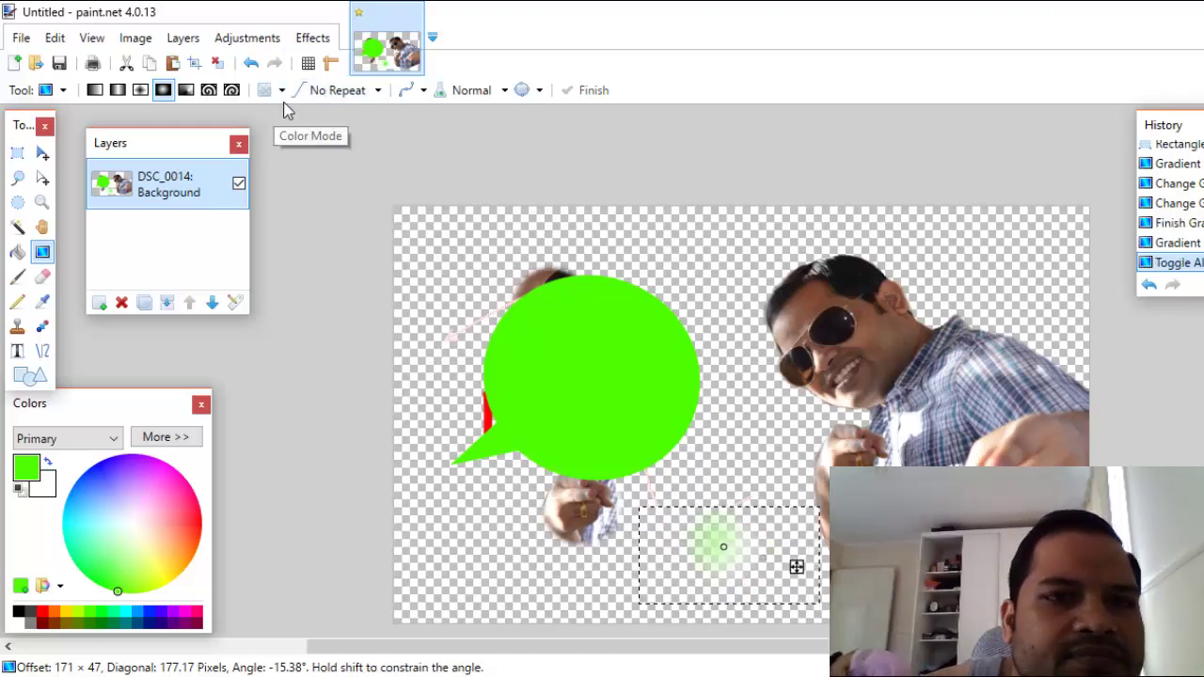
pyautogui.click(281, 89)
pyautogui.click(315, 136)
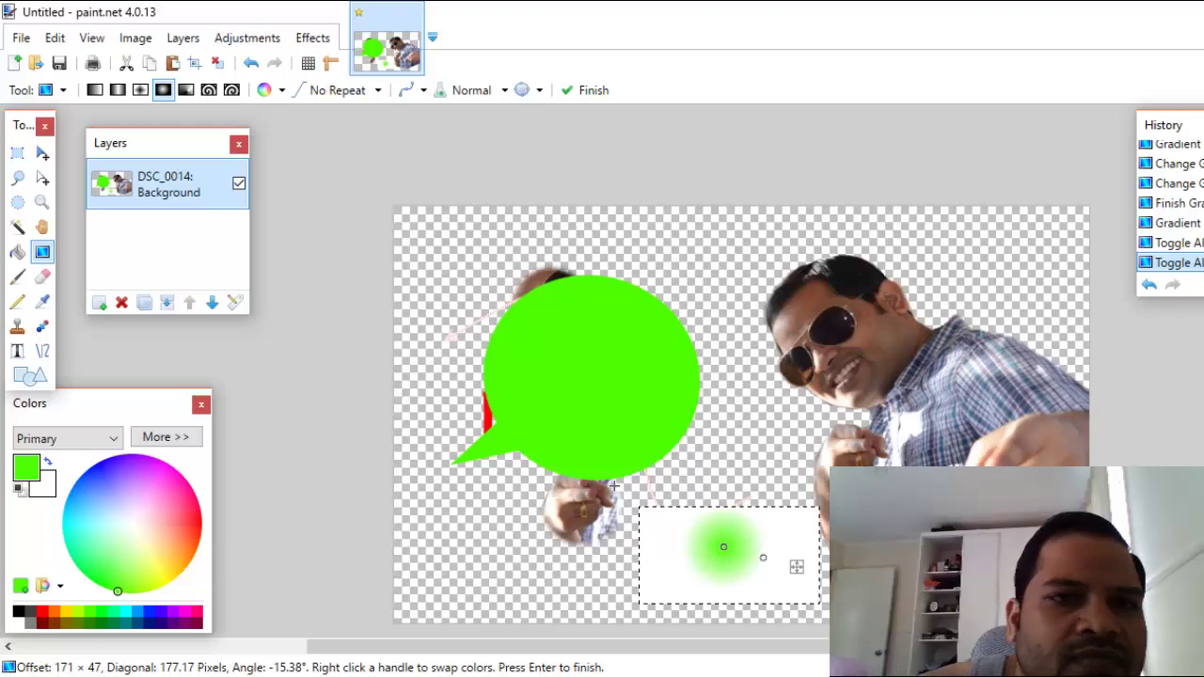
pyautogui.click(281, 90)
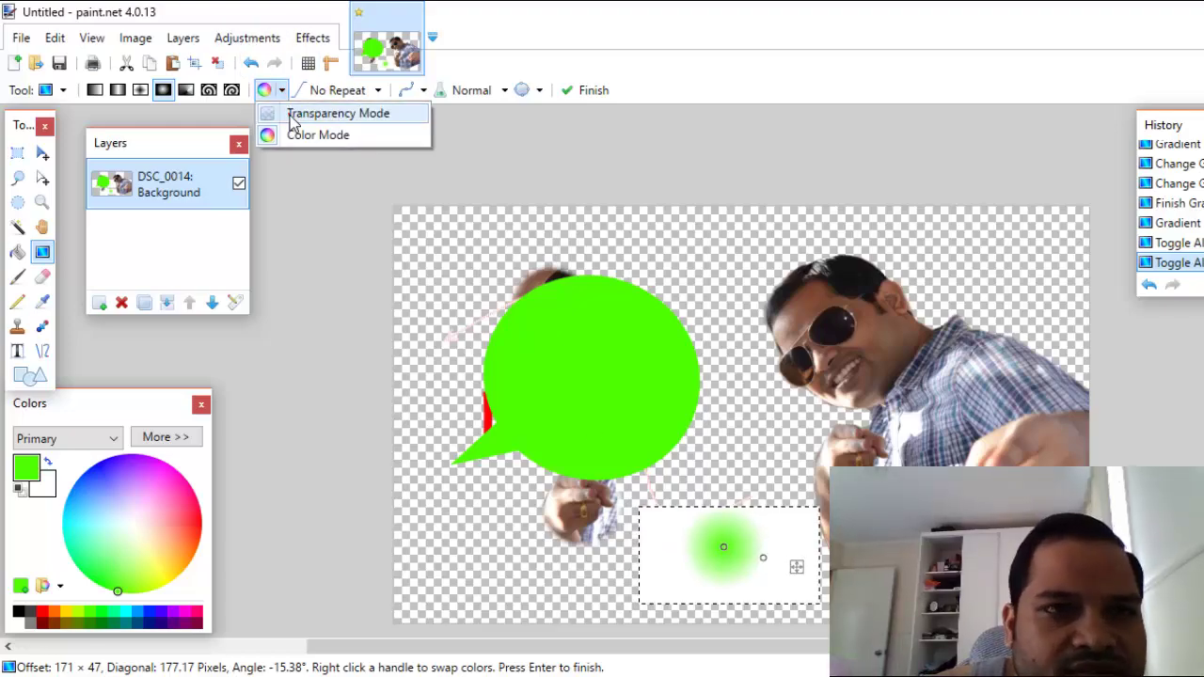
pyautogui.click(288, 114)
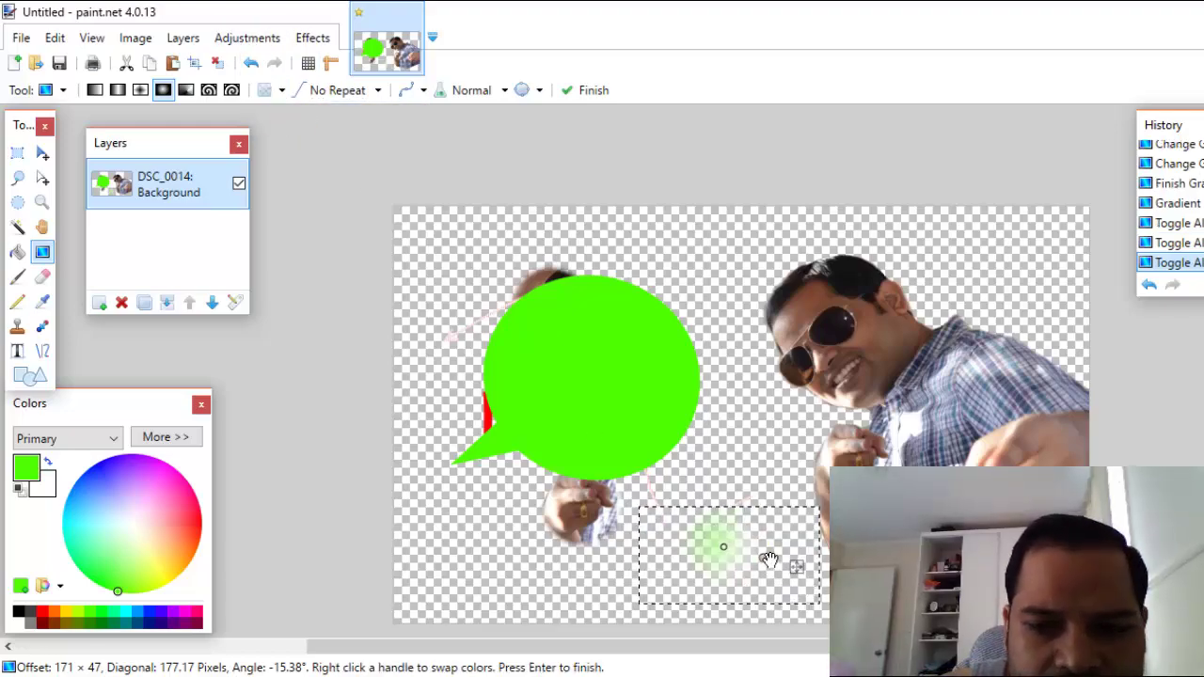
# - Drag the gradient handles to widen the green fade and point it left
pyautogui.moveTo(767, 559); pyautogui.dragTo(930, 598)
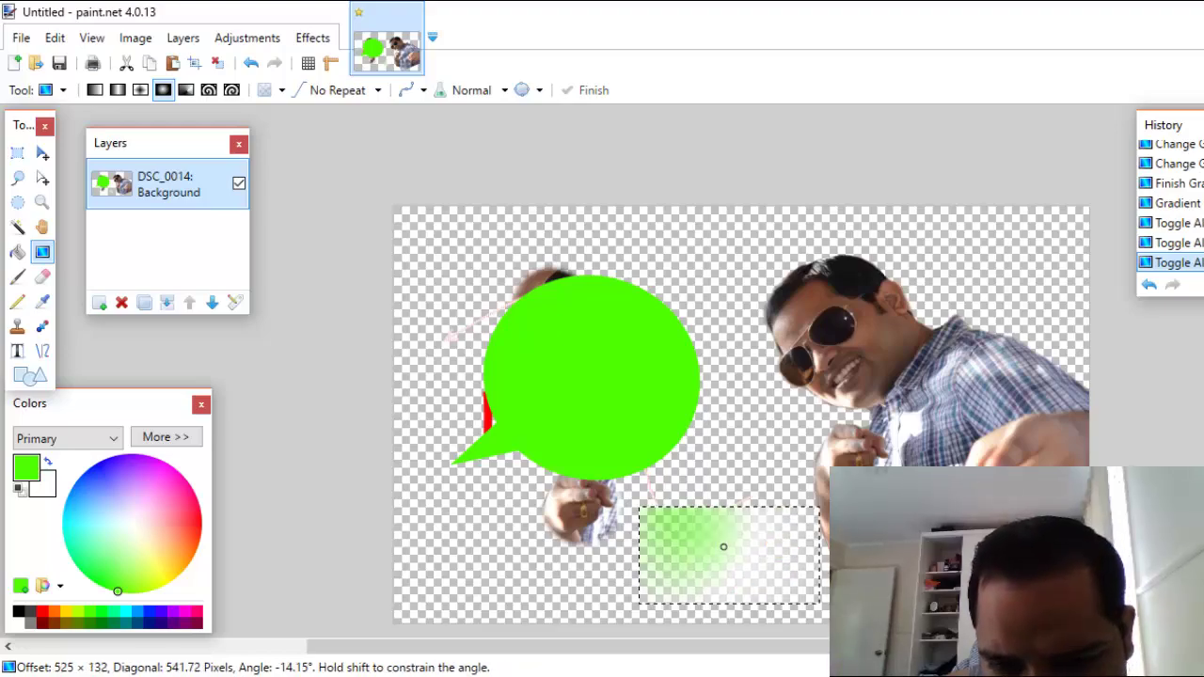
pyautogui.moveTo(752, 497); pyautogui.dragTo(748, 475)
pyautogui.moveTo(746, 542); pyautogui.dragTo(667, 557)
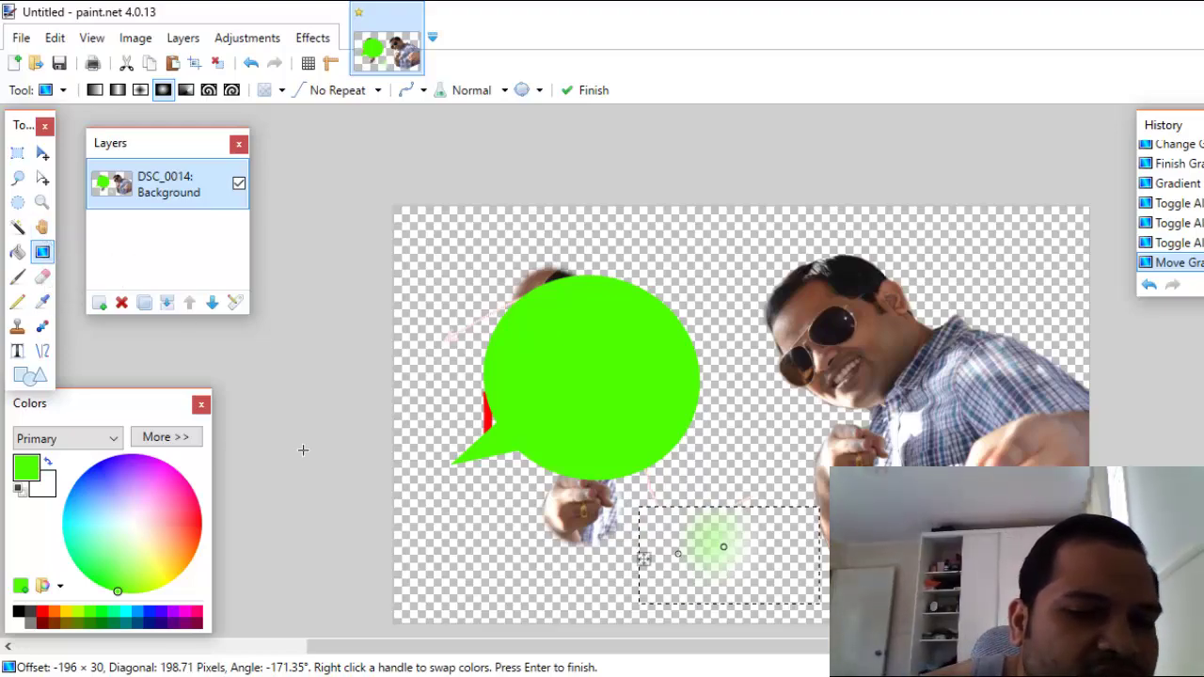
pyautogui.keyDown('ctrl'); pyautogui.scroll(2, 301, 449); pyautogui.keyUp('ctrl')
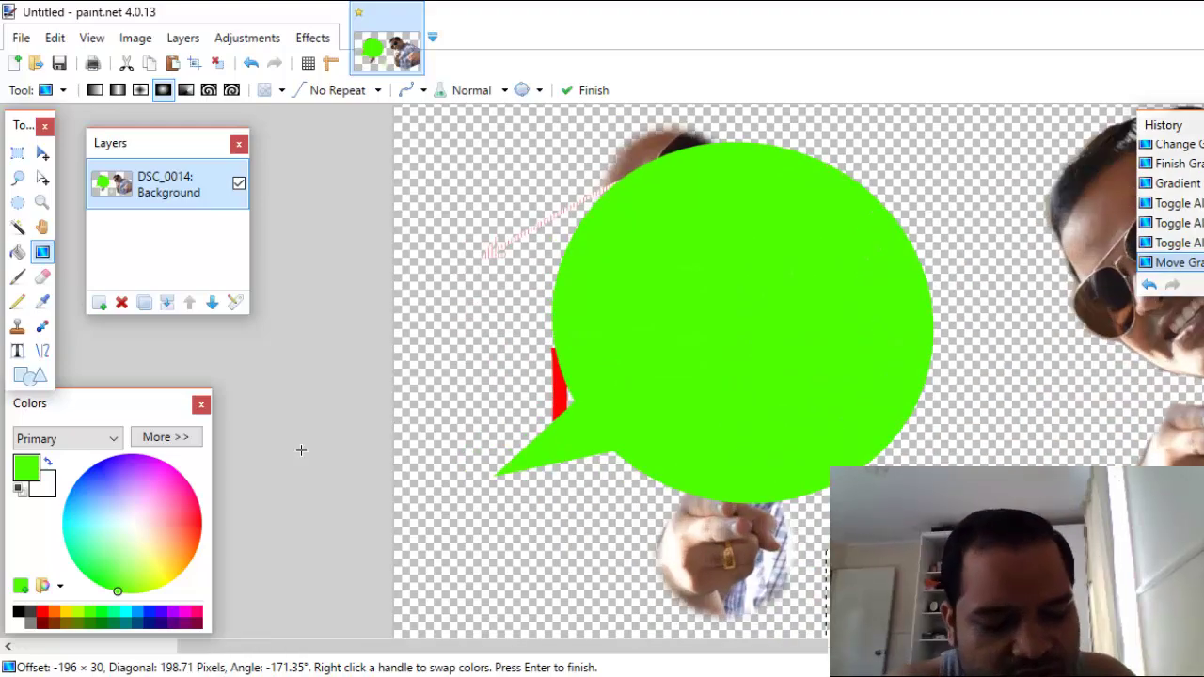
pyautogui.keyDown('ctrl'); pyautogui.scroll(1, 300, 450); pyautogui.keyUp('ctrl')
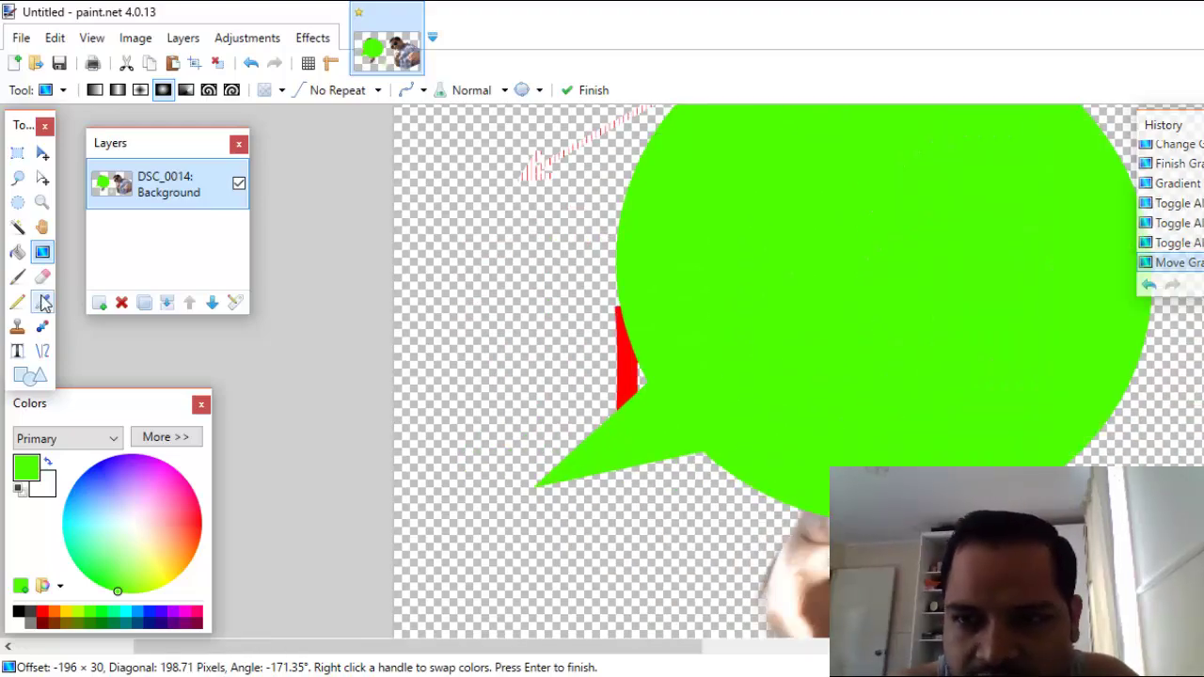
pyautogui.click(41, 227)
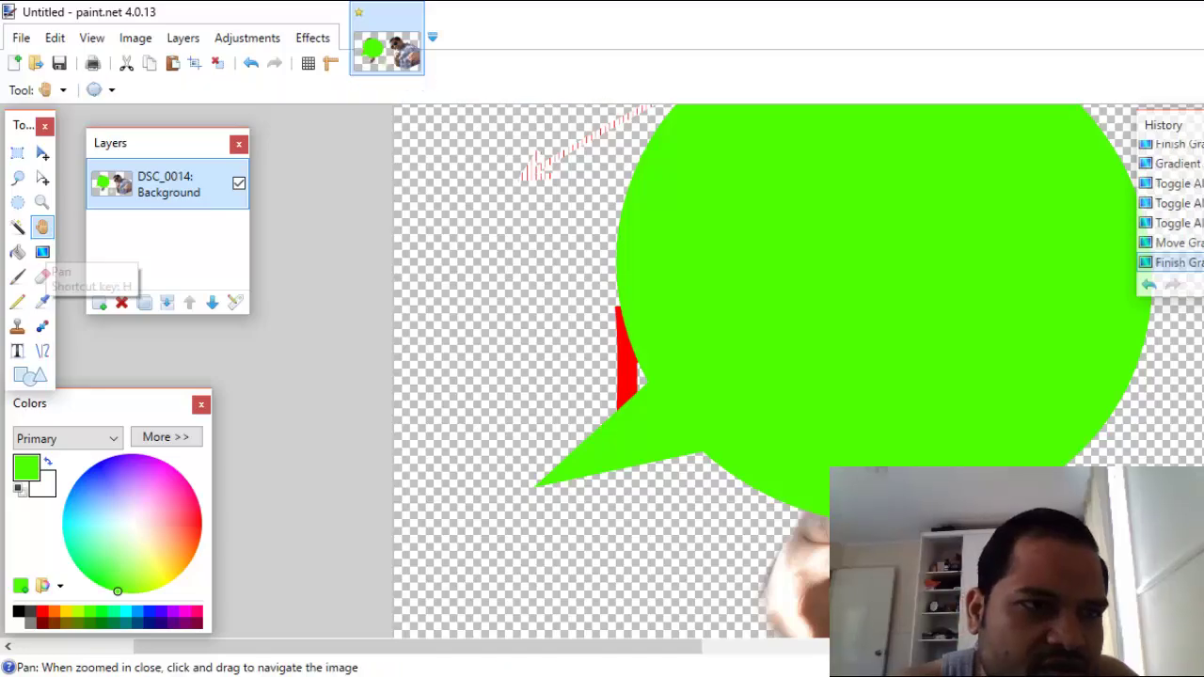
pyautogui.moveTo(1110, 414); pyautogui.dragTo(762, 489)
pyautogui.moveTo(894, 508); pyautogui.dragTo(744, 508)
pyautogui.moveTo(814, 486); pyautogui.dragTo(821, 417)
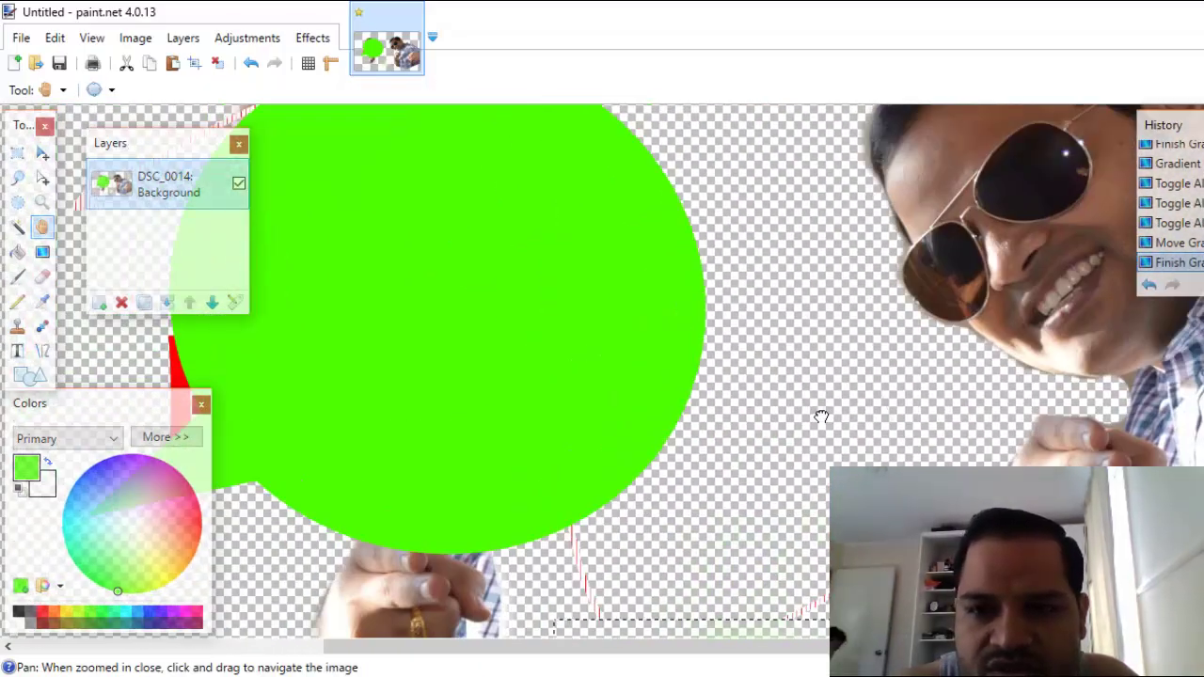
pyautogui.scroll(-4, 819, 414)
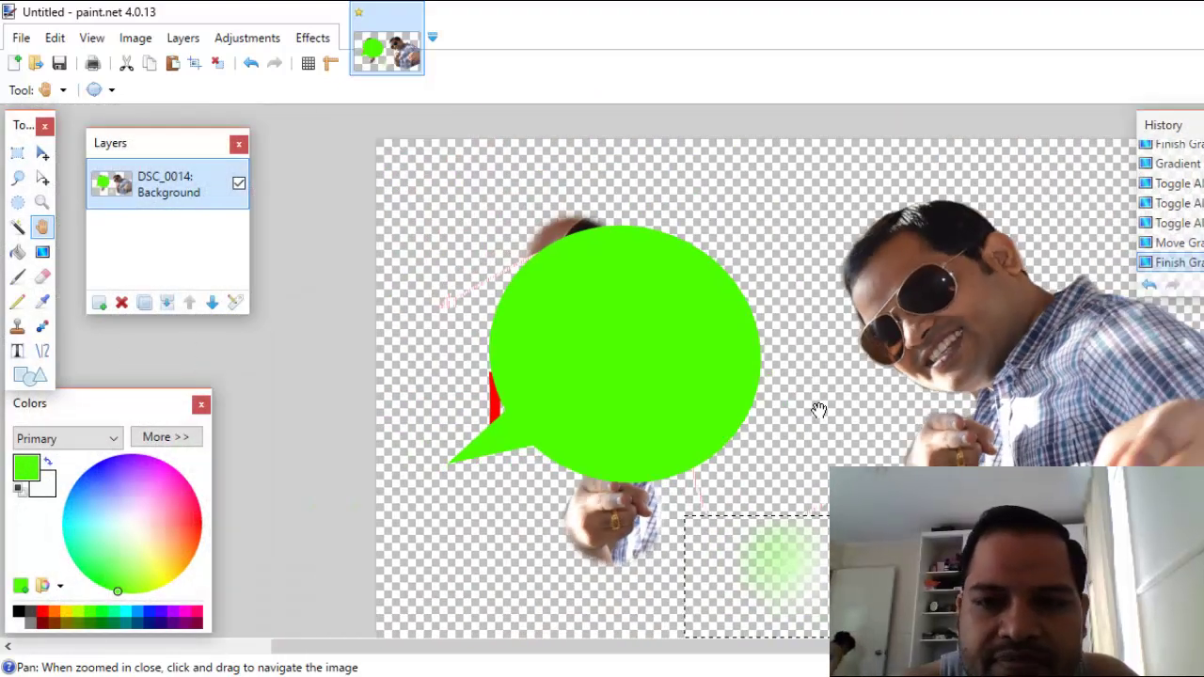
pyautogui.scroll(-2, 769, 383)
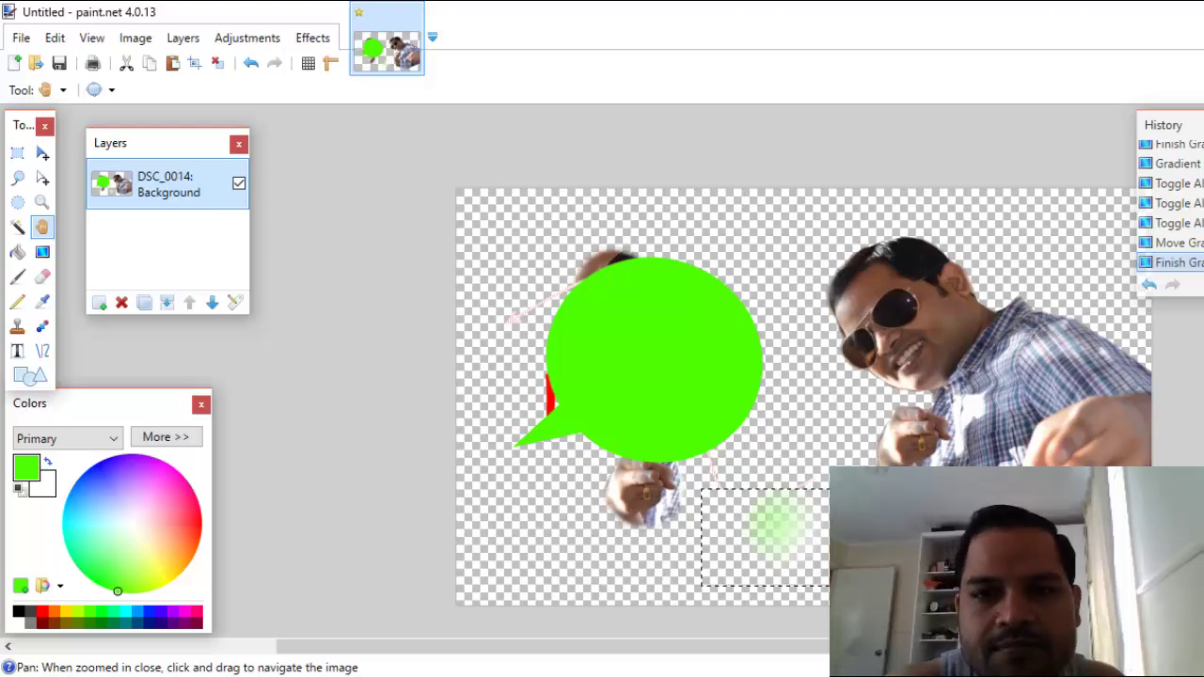
pyautogui.moveTo(564, 646); pyautogui.dragTo(624, 646)
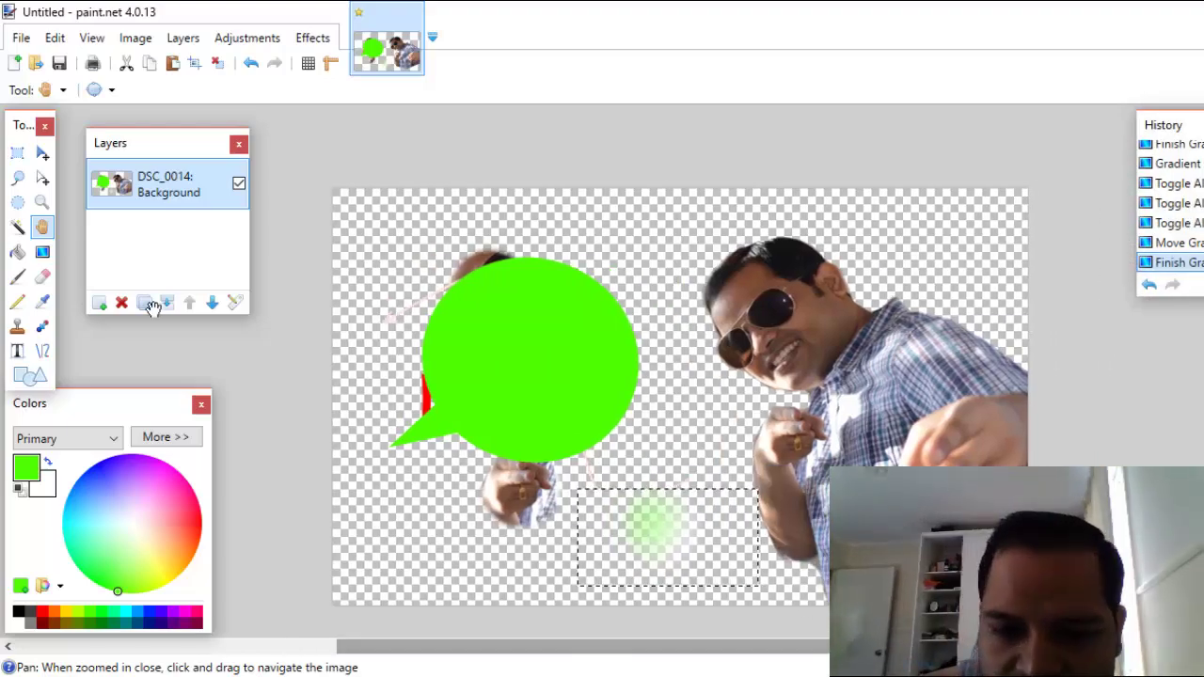
pyautogui.click(51, 200)
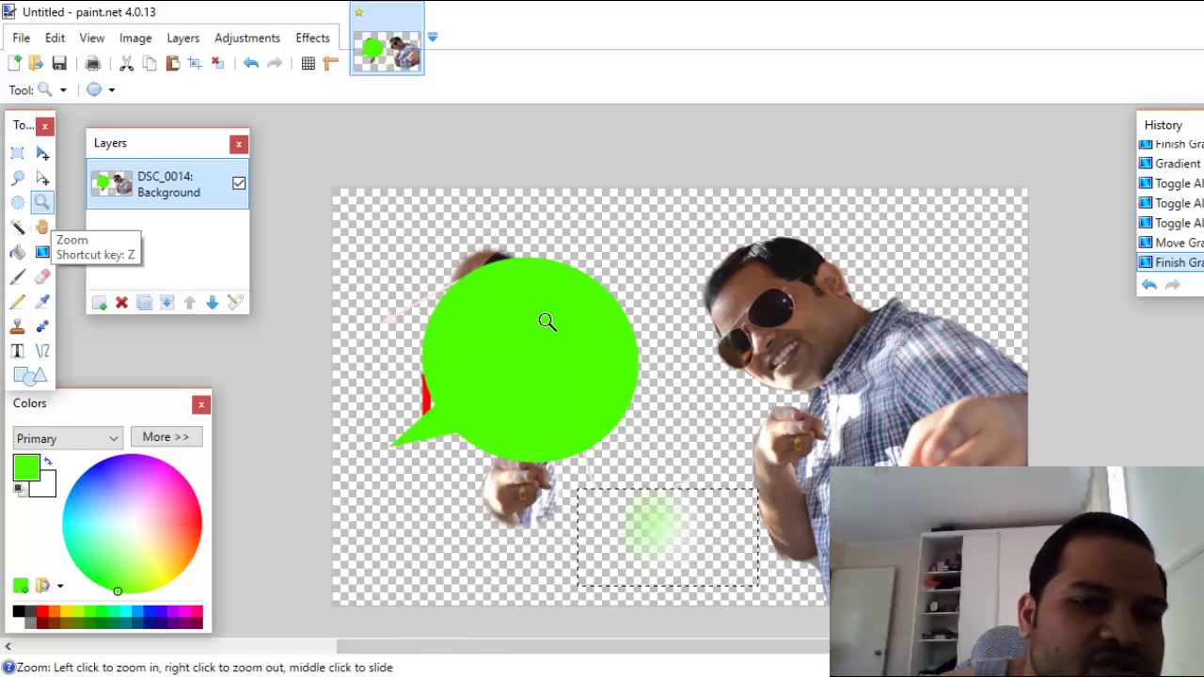
pyautogui.click(554, 288)
pyautogui.click(555, 273)
pyautogui.click(554, 273)
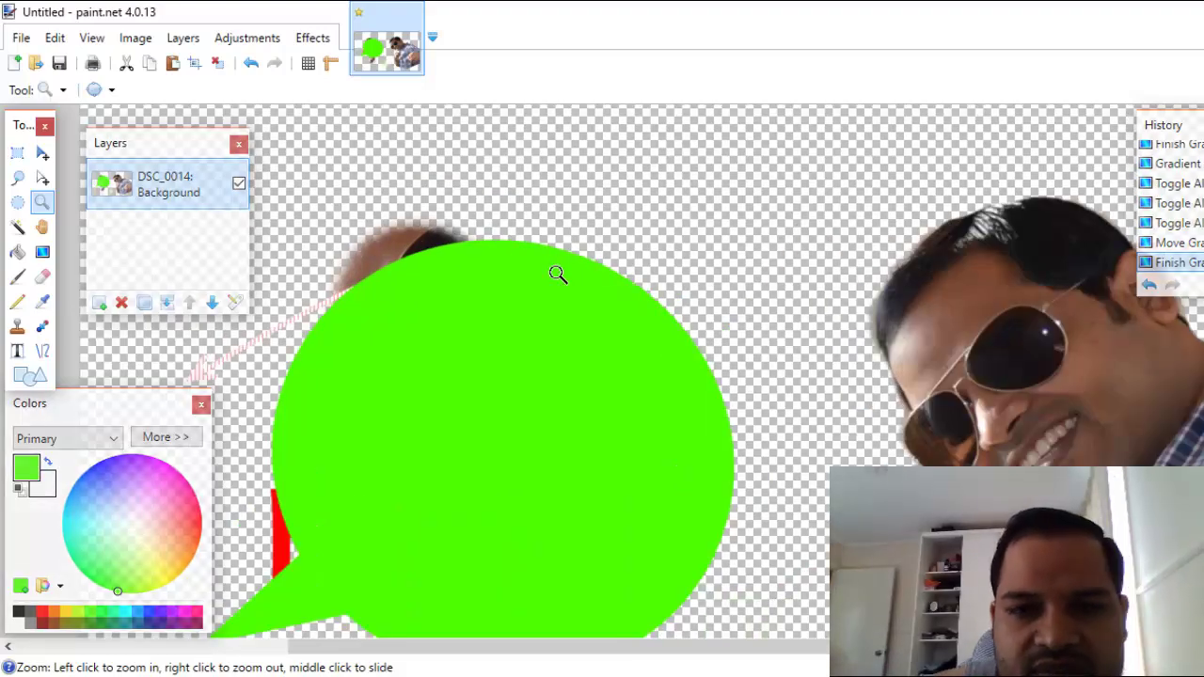
pyautogui.rightClick(558, 273)
pyautogui.rightClick(558, 274)
pyautogui.rightClick(558, 274)
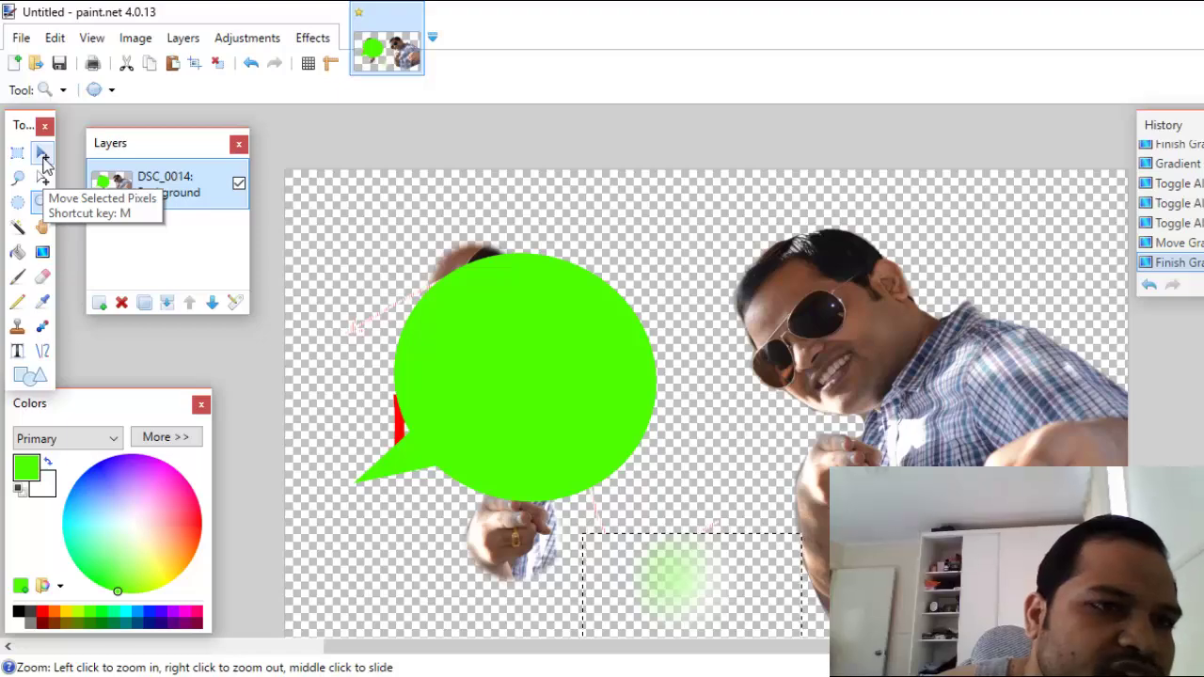
pyautogui.scroll(-3, 560, 519)
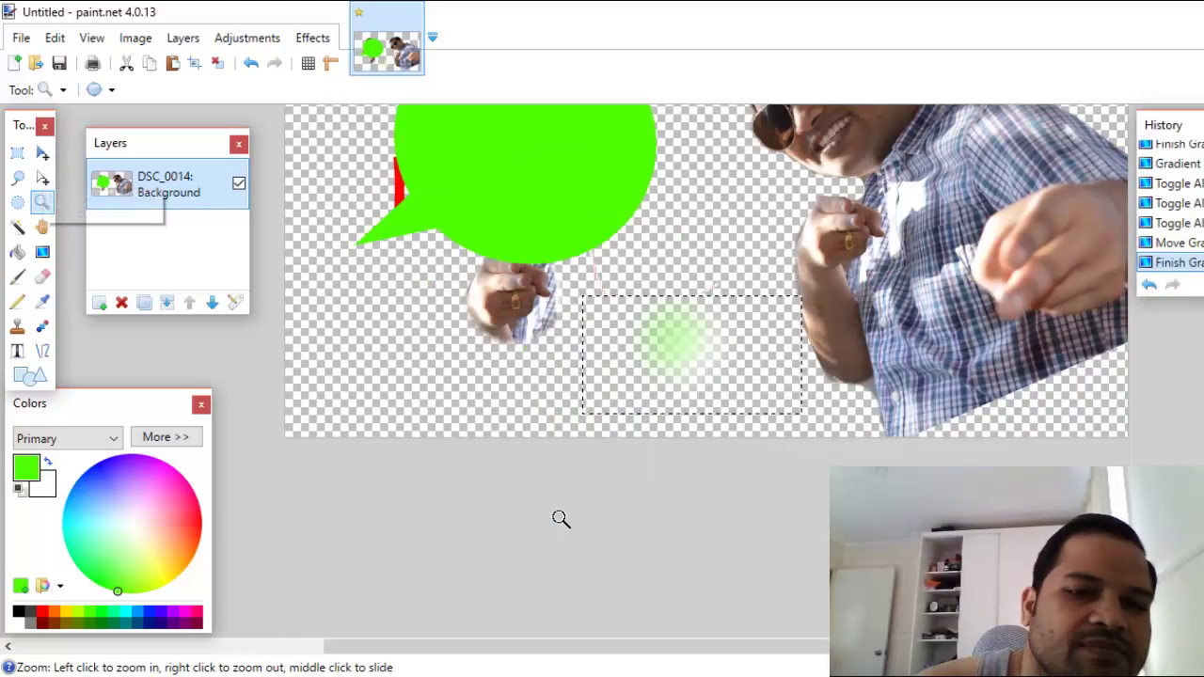
pyautogui.scroll(2, 560, 518)
# - Reshape the selection to cover the bubble's lower half, its tail and the hand
pyautogui.click(41, 181)
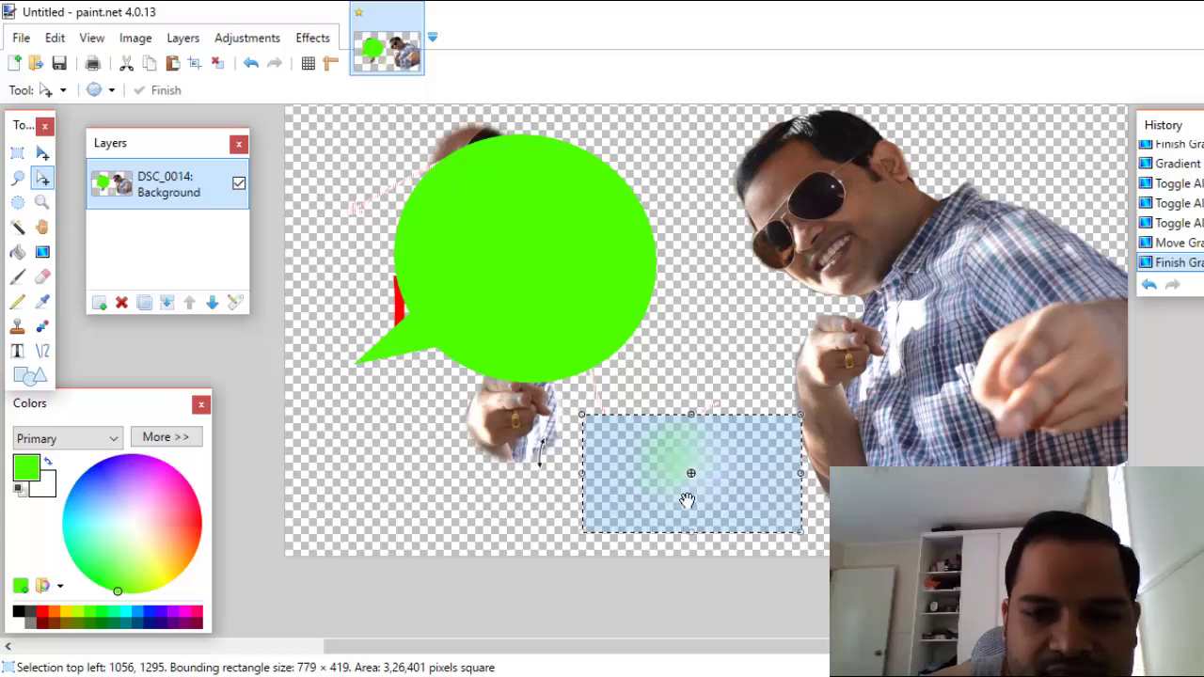
pyautogui.moveTo(799, 533); pyautogui.dragTo(854, 513)
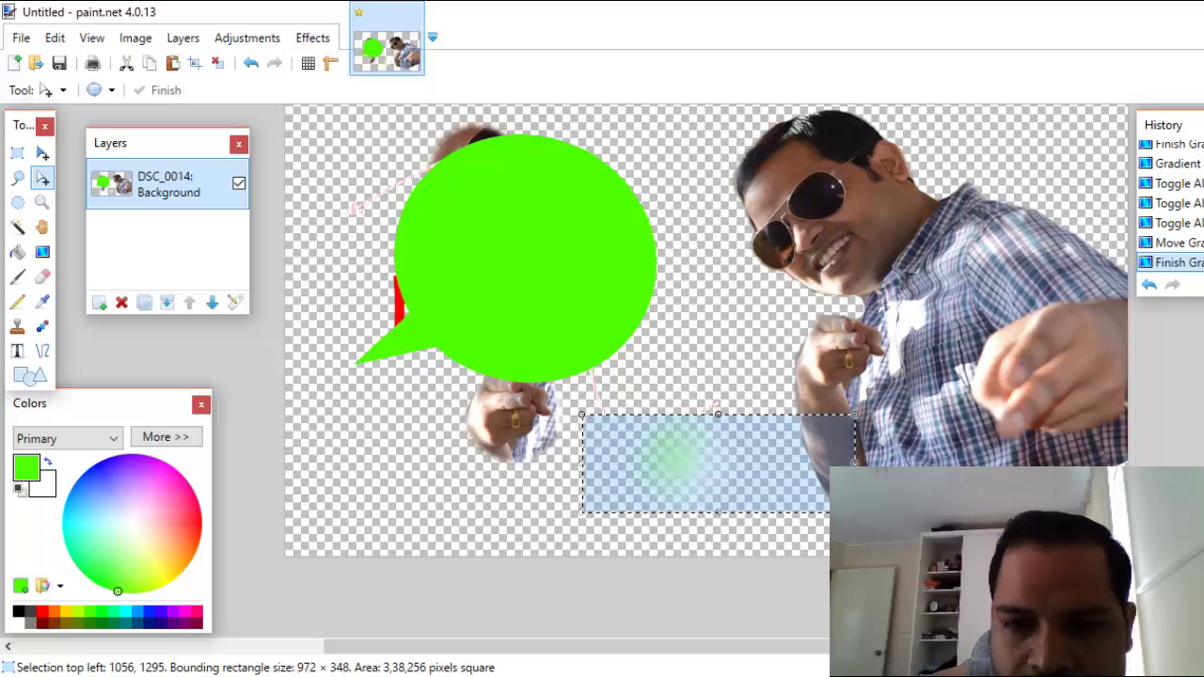
pyautogui.moveTo(719, 416); pyautogui.dragTo(704, 298)
pyautogui.moveTo(879, 409); pyautogui.dragTo(985, 406)
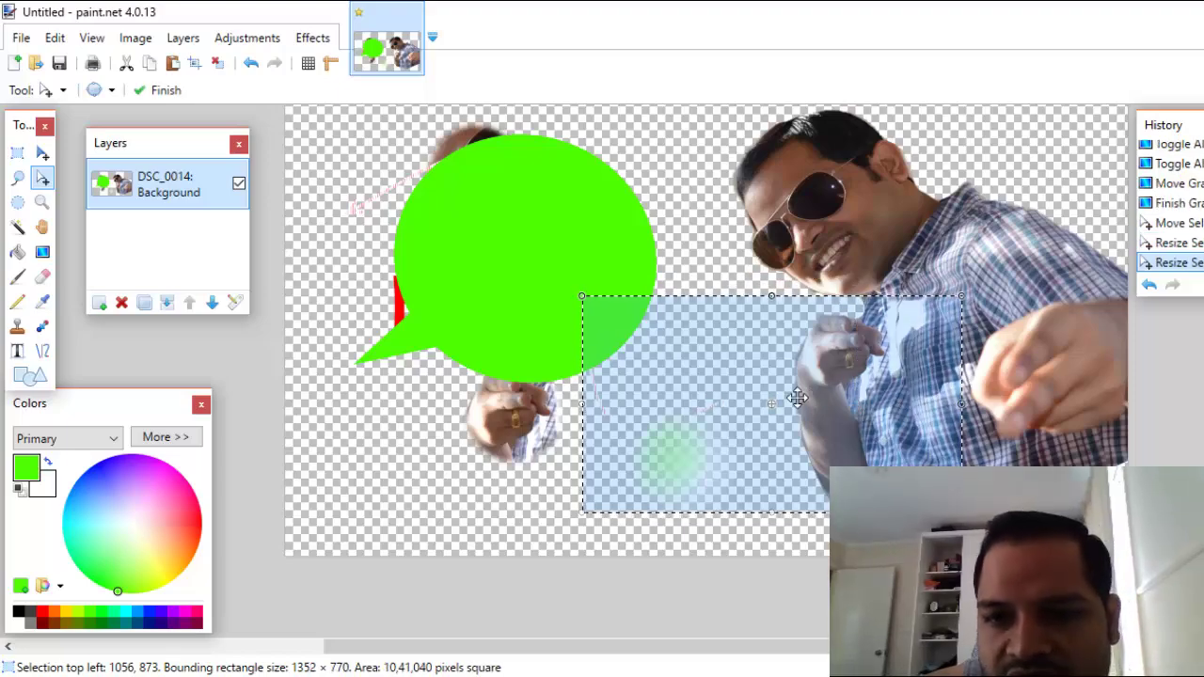
pyautogui.moveTo(771, 404); pyautogui.dragTo(846, 395)
pyautogui.moveTo(1071, 524); pyautogui.dragTo(742, 496)
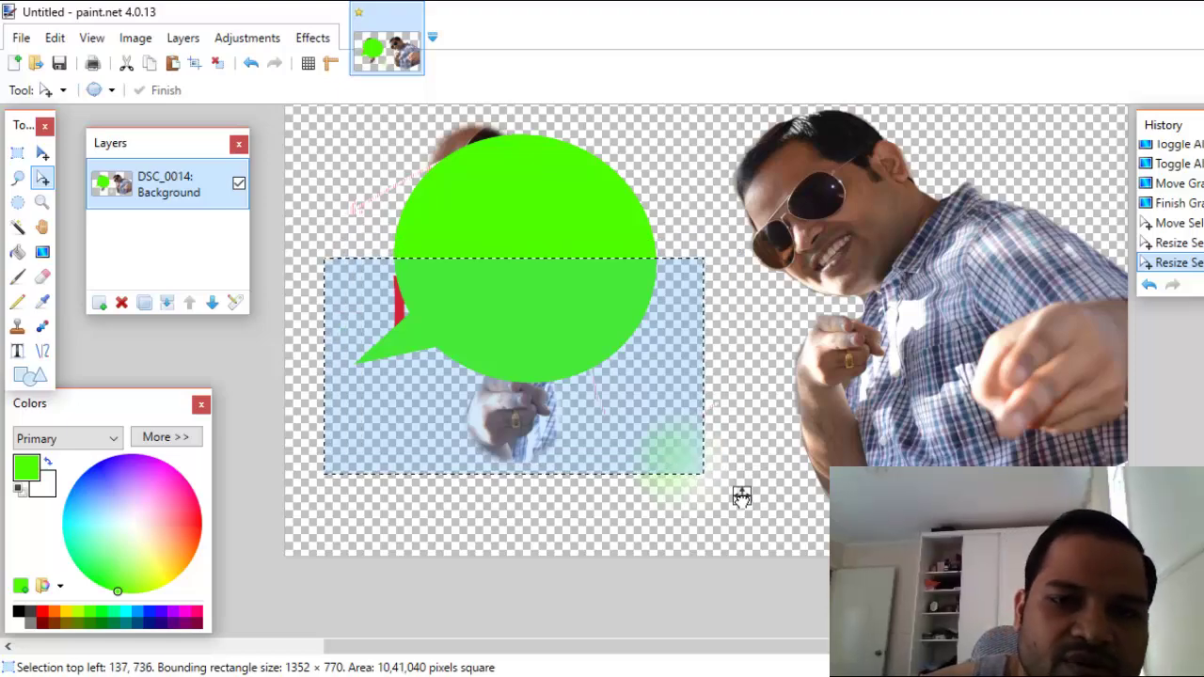
pyautogui.click(742, 497)
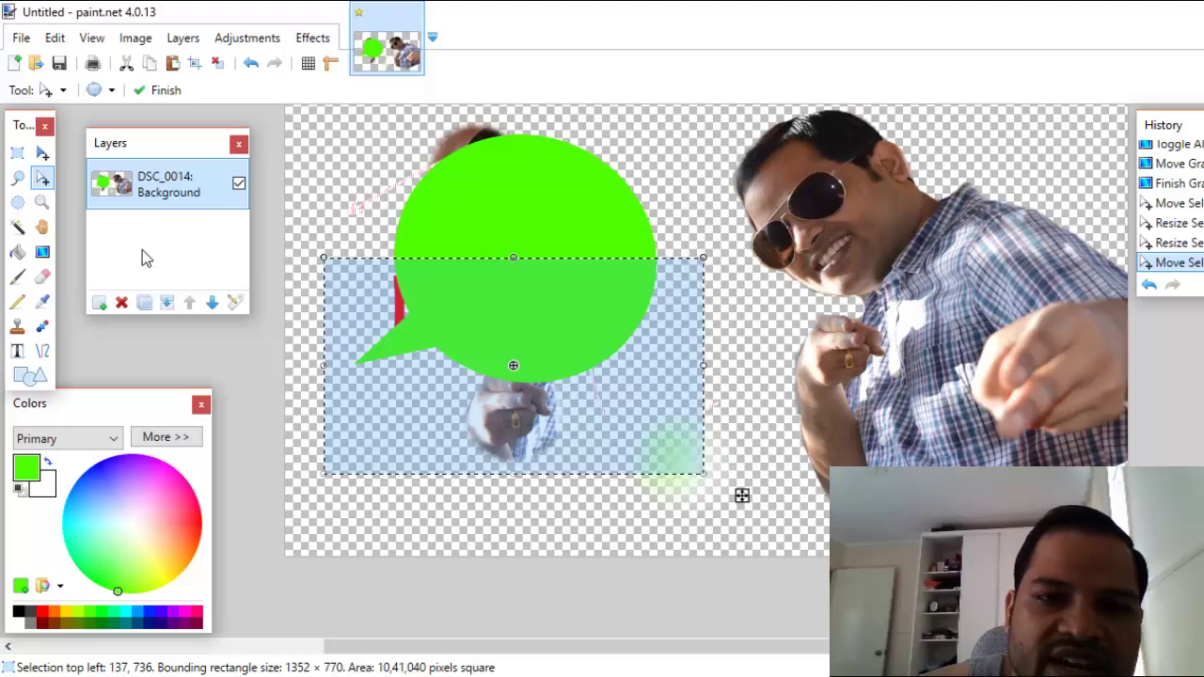
# - Move the selected pixels to the right, offsetting them from the bubble's top half
pyautogui.click(43, 155)
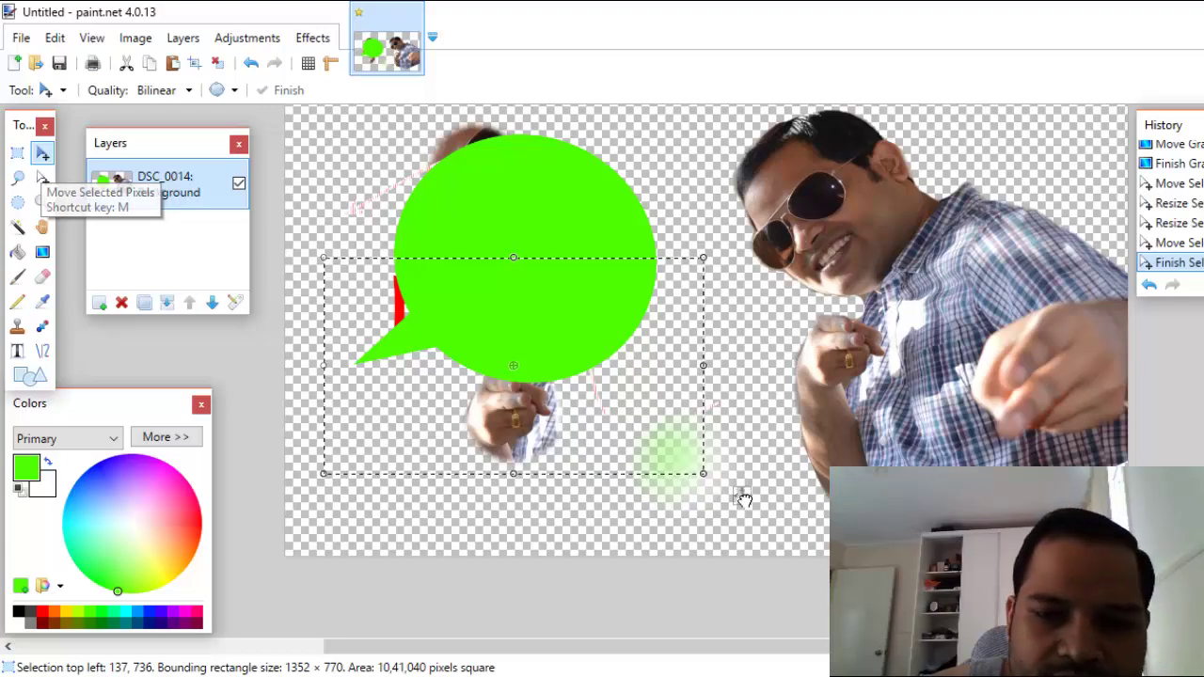
pyautogui.click(743, 498)
pyautogui.moveTo(789, 518); pyautogui.dragTo(818, 529)
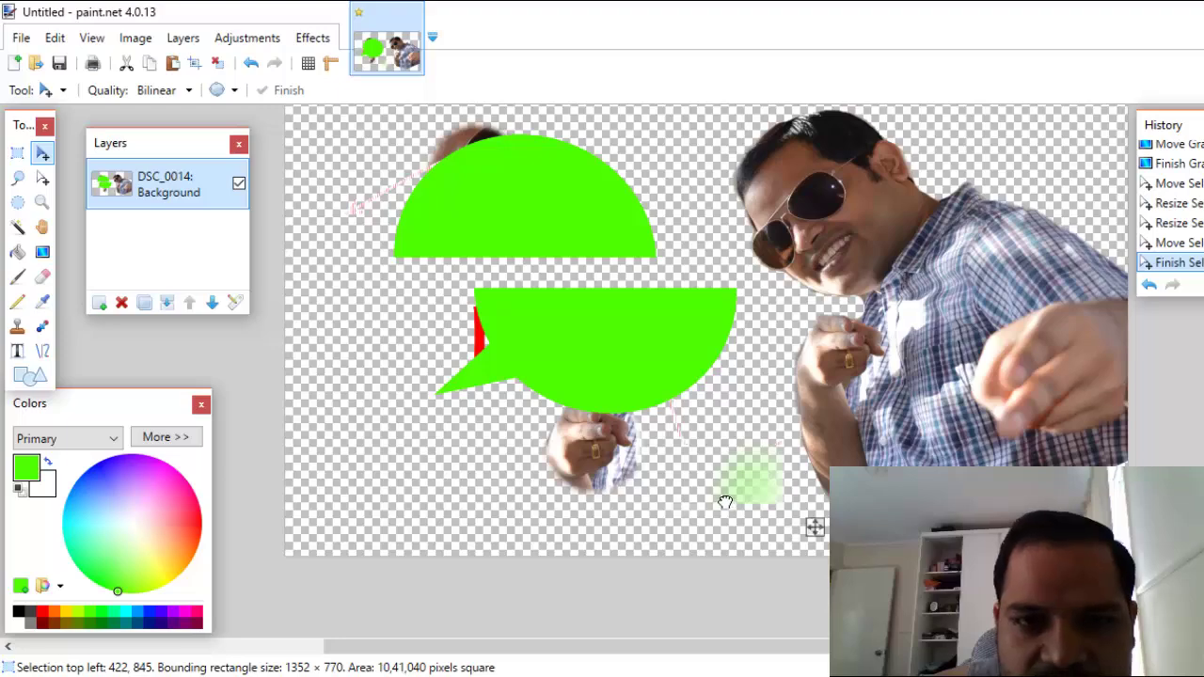
pyautogui.moveTo(676, 468); pyautogui.dragTo(820, 509)
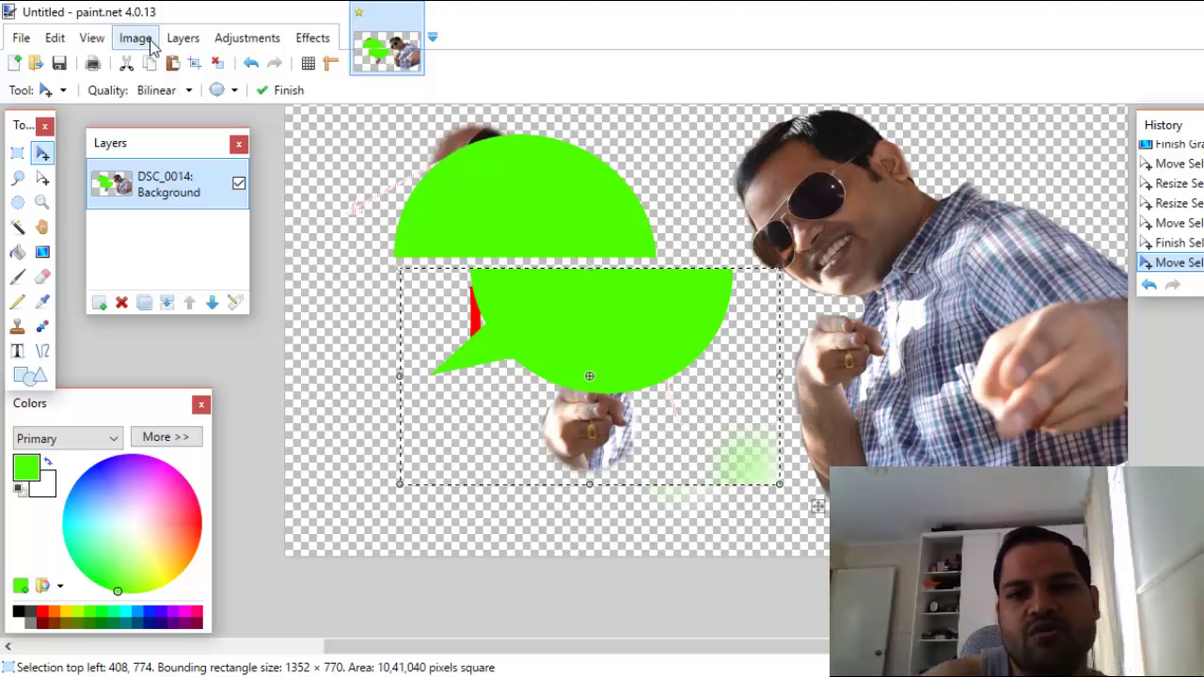
# - Import amazon.JPG as a new layer using Layers > Import From File
pyautogui.click(183, 38)
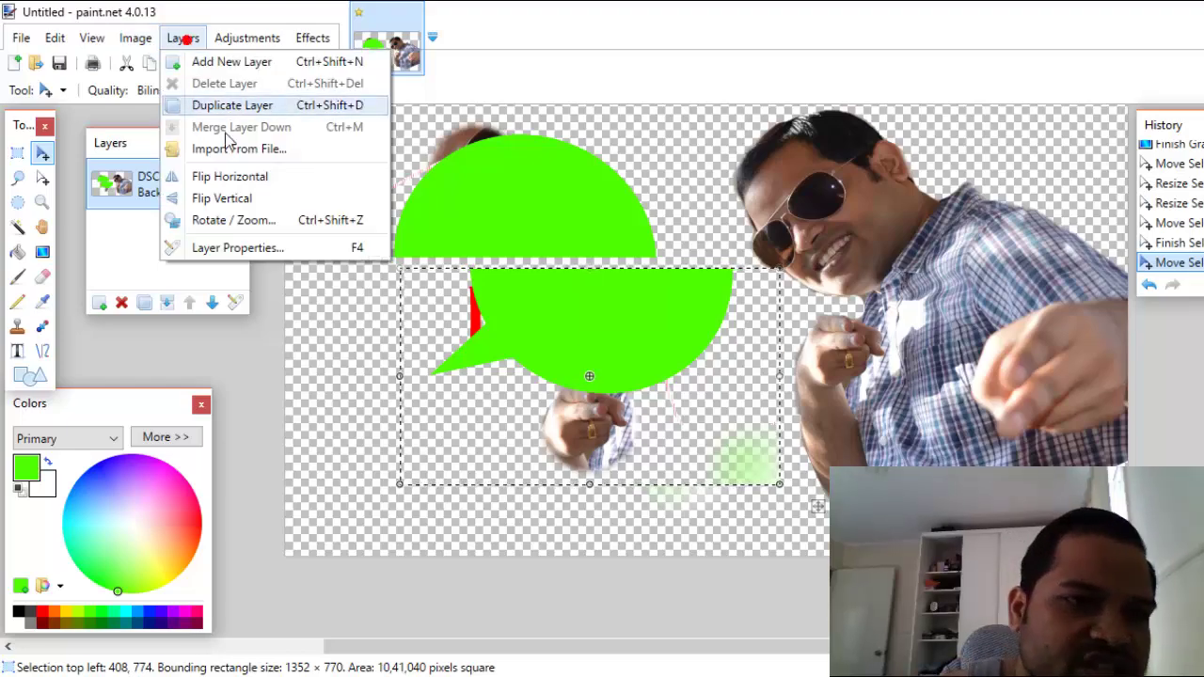
pyautogui.click(257, 151)
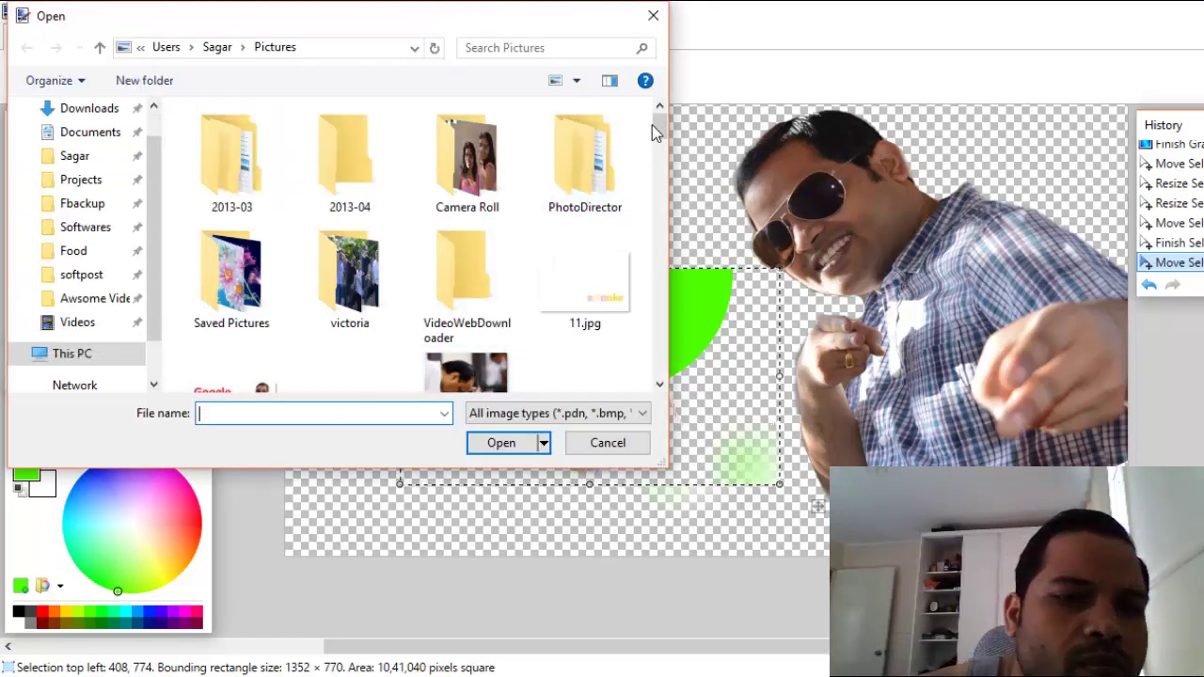
pyautogui.moveTo(662, 140)
pyautogui.mouseDown()
pyautogui.moveTo(663, 229)
pyautogui.moveTo(667, 156)
pyautogui.mouseUp()
pyautogui.click(613, 179)
pyautogui.click(501, 442)
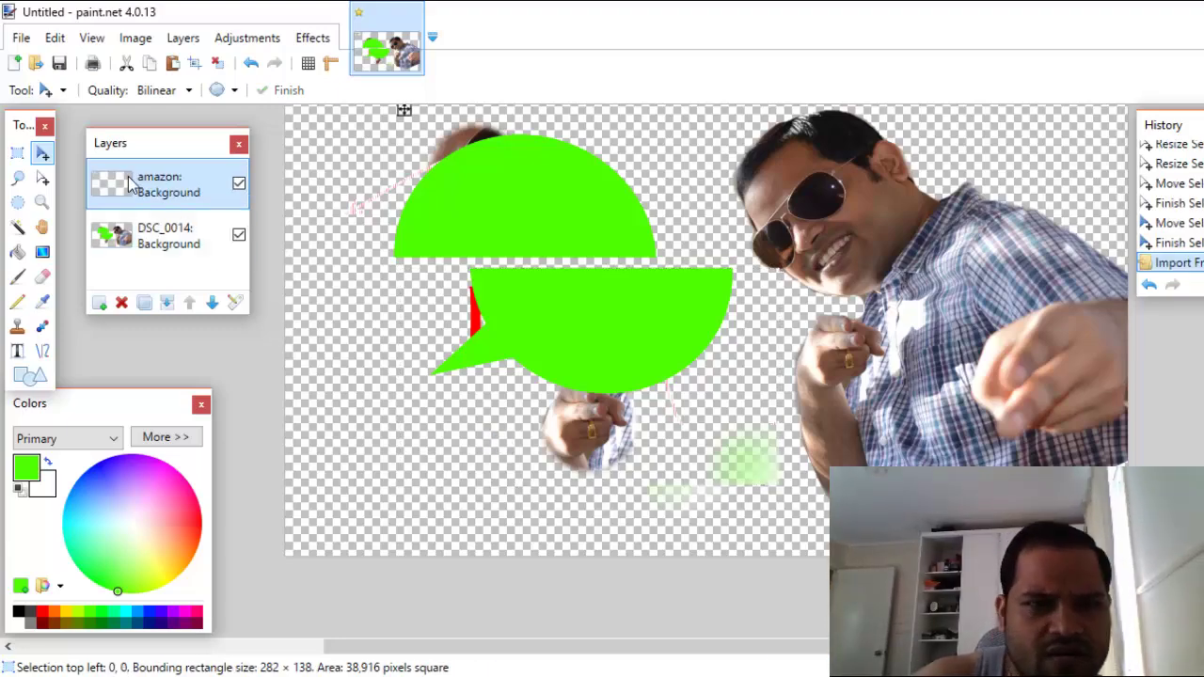
# - Move the amazon logo onto the bubble, test layer order, and enlarge it to 1156 × 416
pyautogui.scroll(3, 1066, 271)
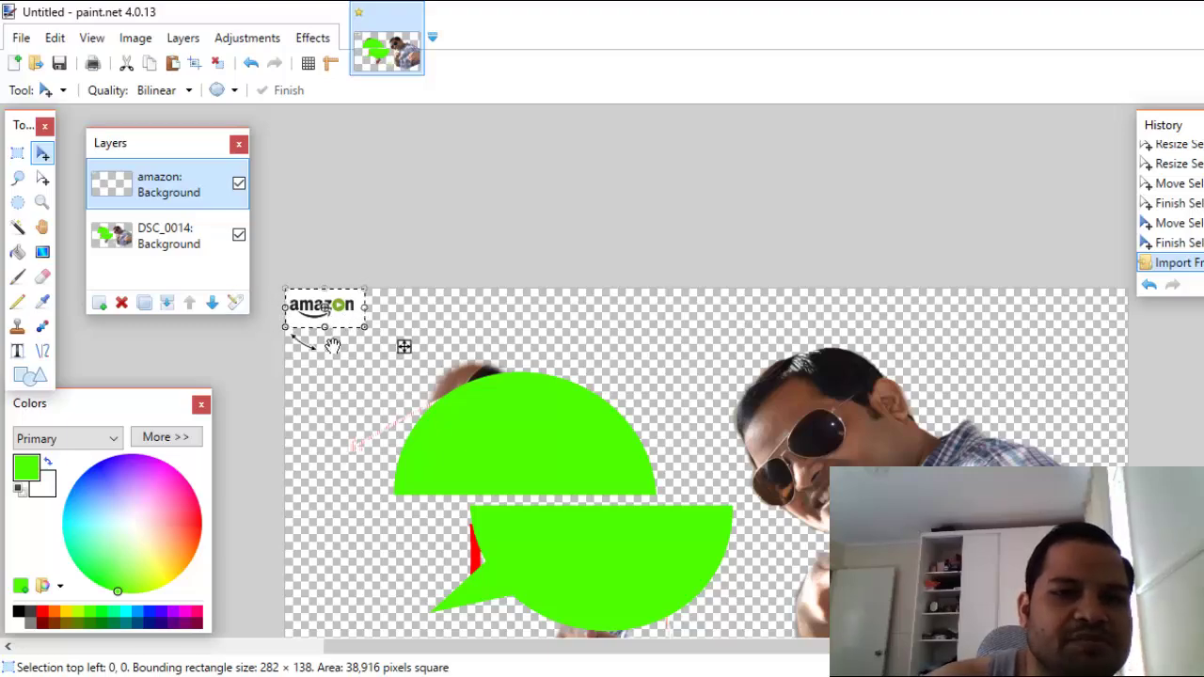
pyautogui.moveTo(341, 306); pyautogui.dragTo(562, 419)
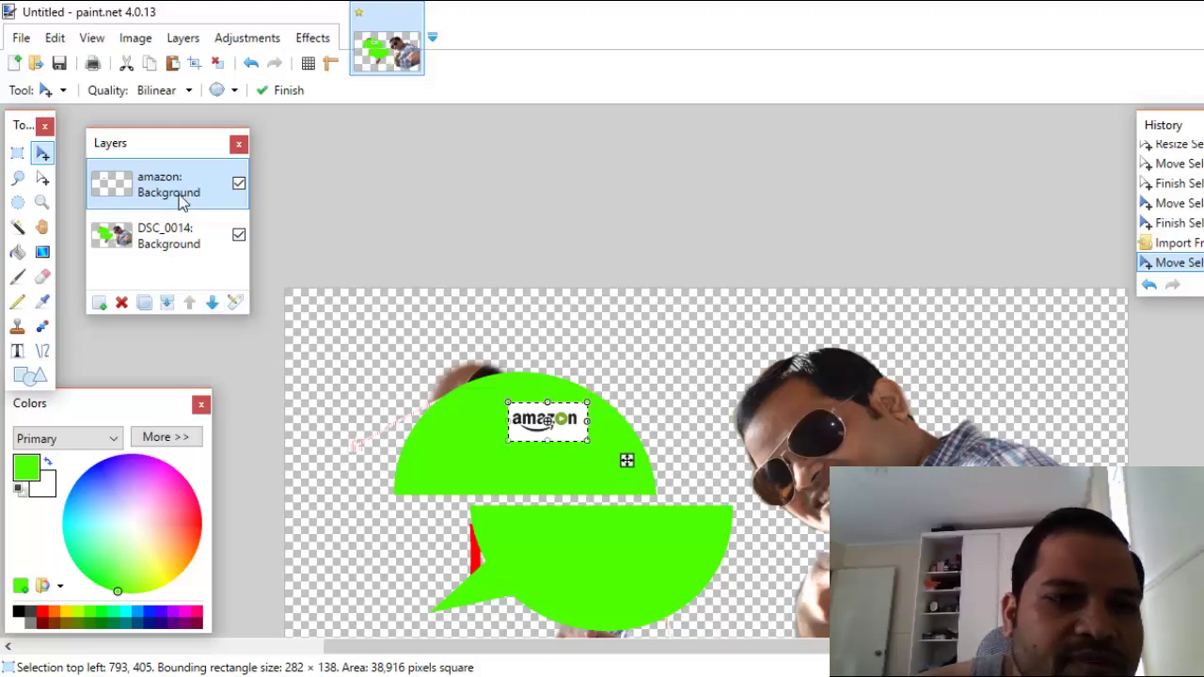
pyautogui.click(211, 302)
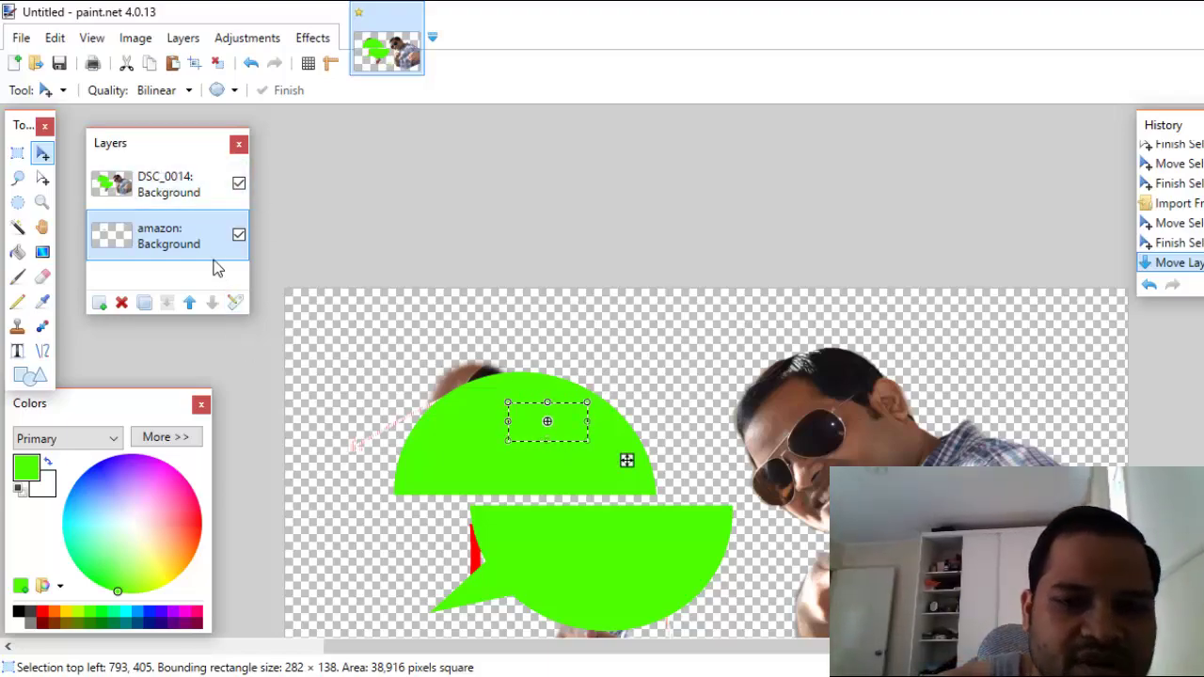
pyautogui.click(189, 304)
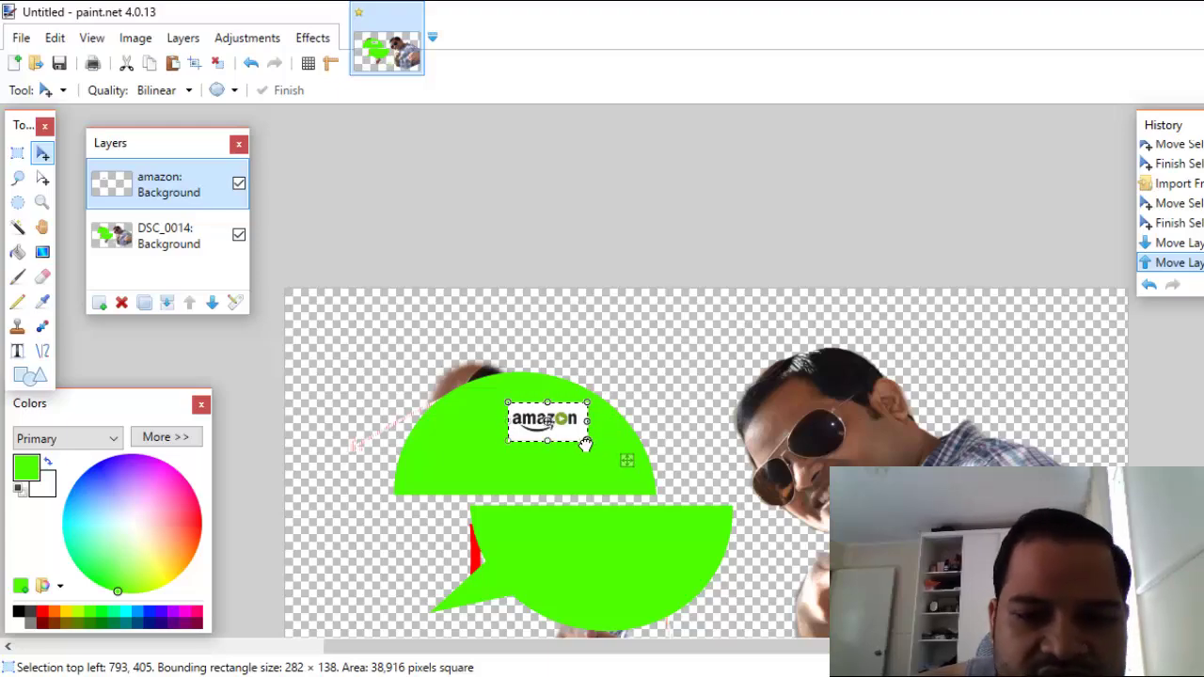
pyautogui.moveTo(719, 492); pyautogui.dragTo(832, 523)
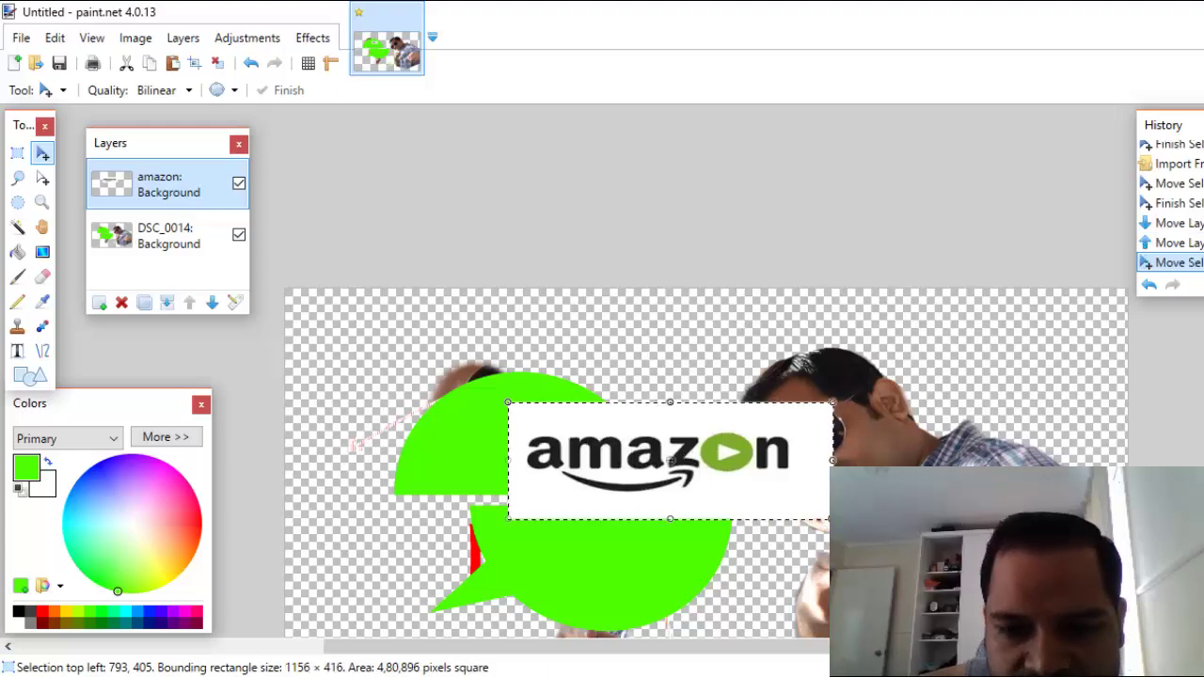
# - Rotate the amazon logo about 21.66° and stretch it taller
pyautogui.click(669, 458)
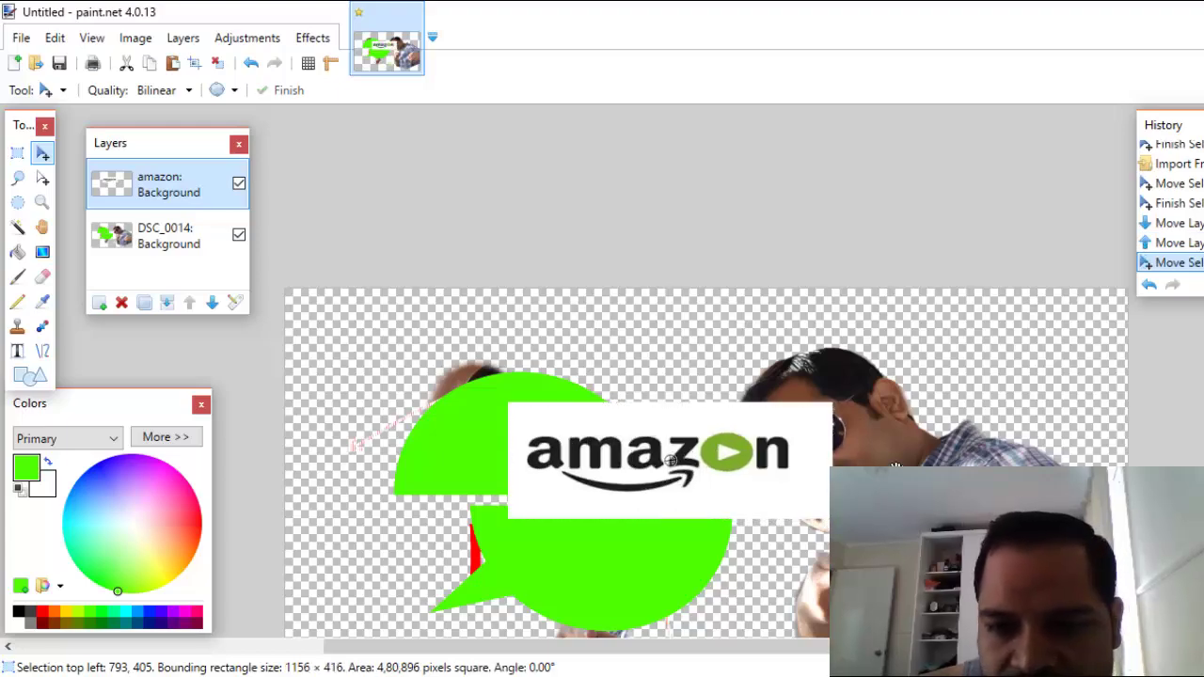
pyautogui.moveTo(896, 464); pyautogui.dragTo(889, 455)
pyautogui.moveTo(350, 270); pyautogui.dragTo(350, 270)
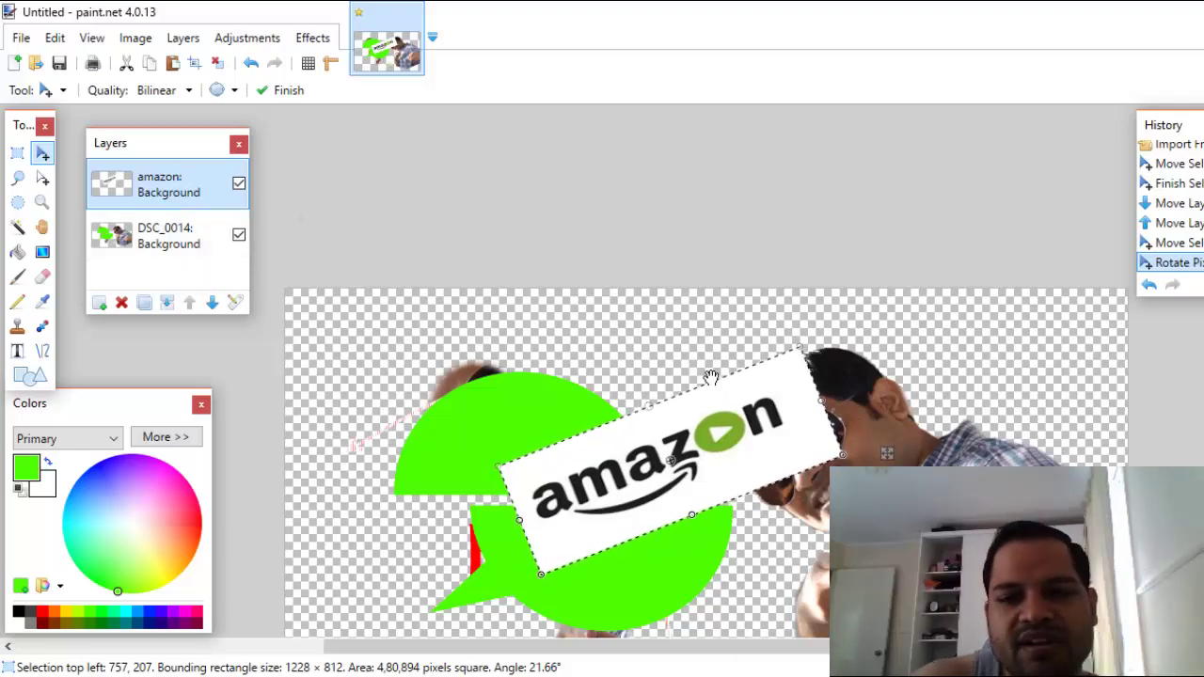
pyautogui.moveTo(711, 377); pyautogui.dragTo(475, 335)
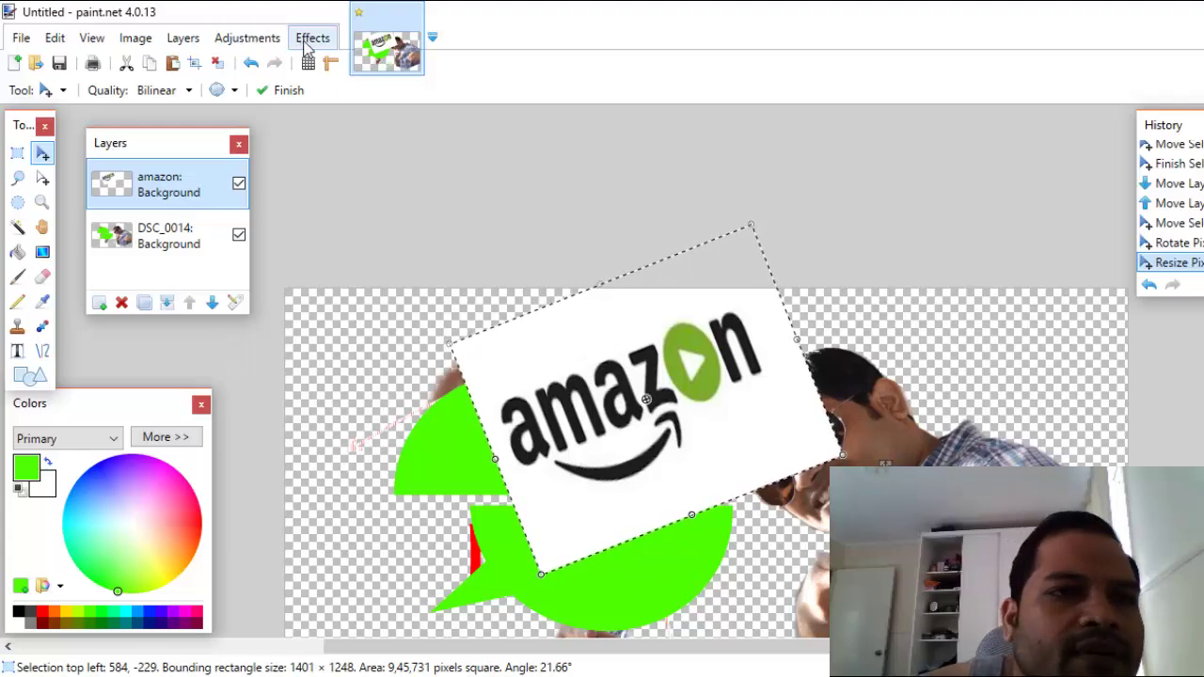
# - Close the Adjustments menu and deselect the placed logo
pyautogui.click(246, 38)
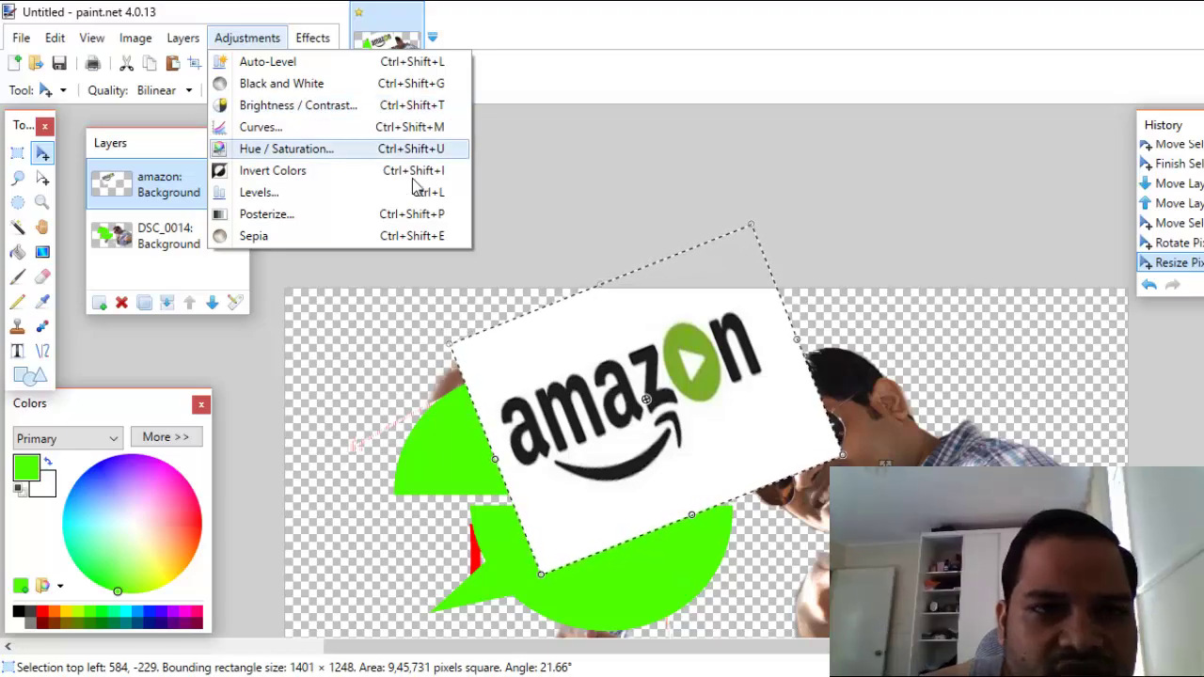
pyautogui.click(496, 110)
pyautogui.click(215, 64)
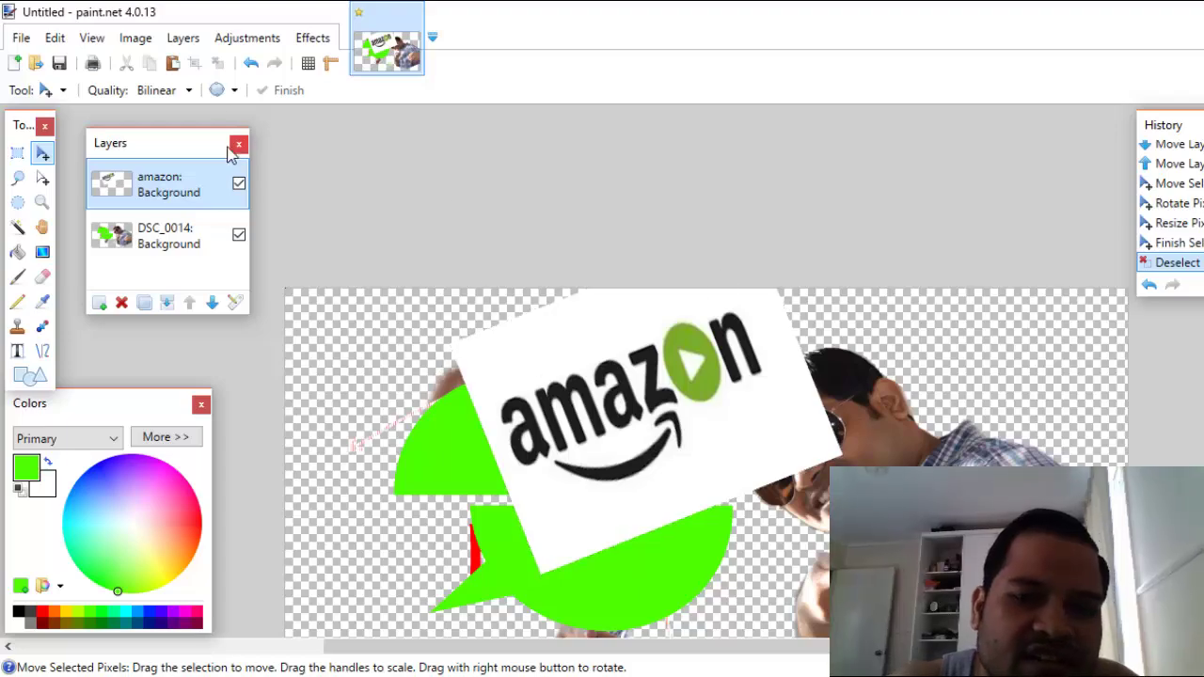
# - Apply a Black and White adjustment to the amazon layer
pyautogui.click(233, 41)
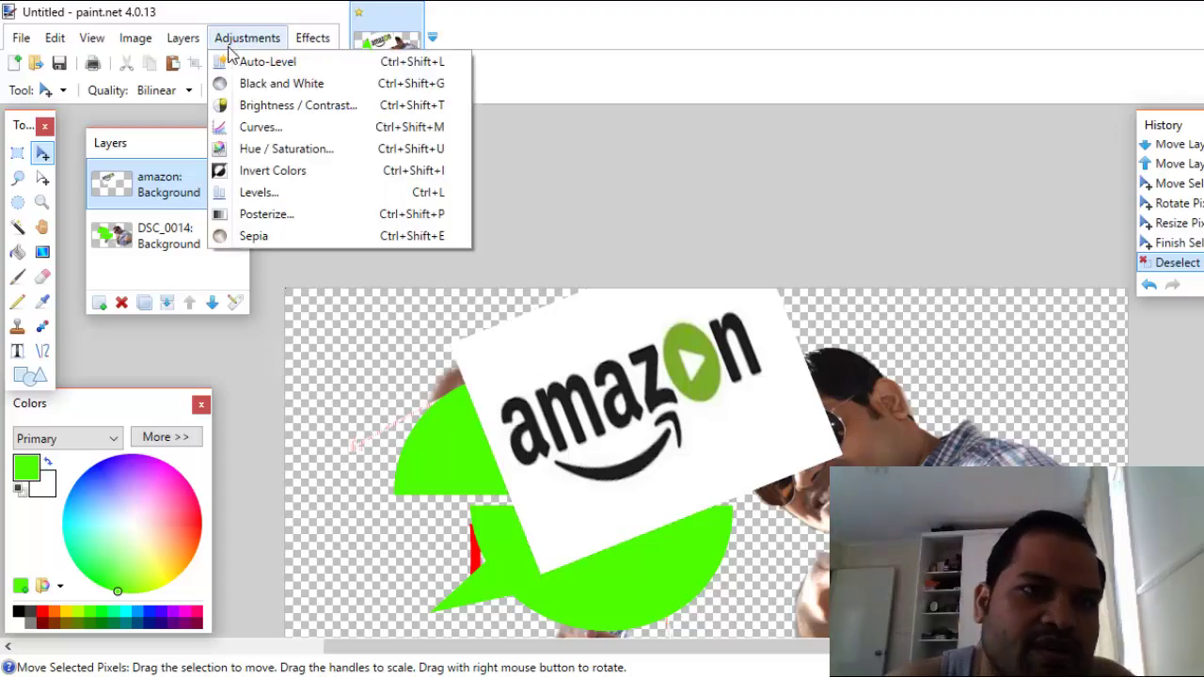
pyautogui.press('Escape')
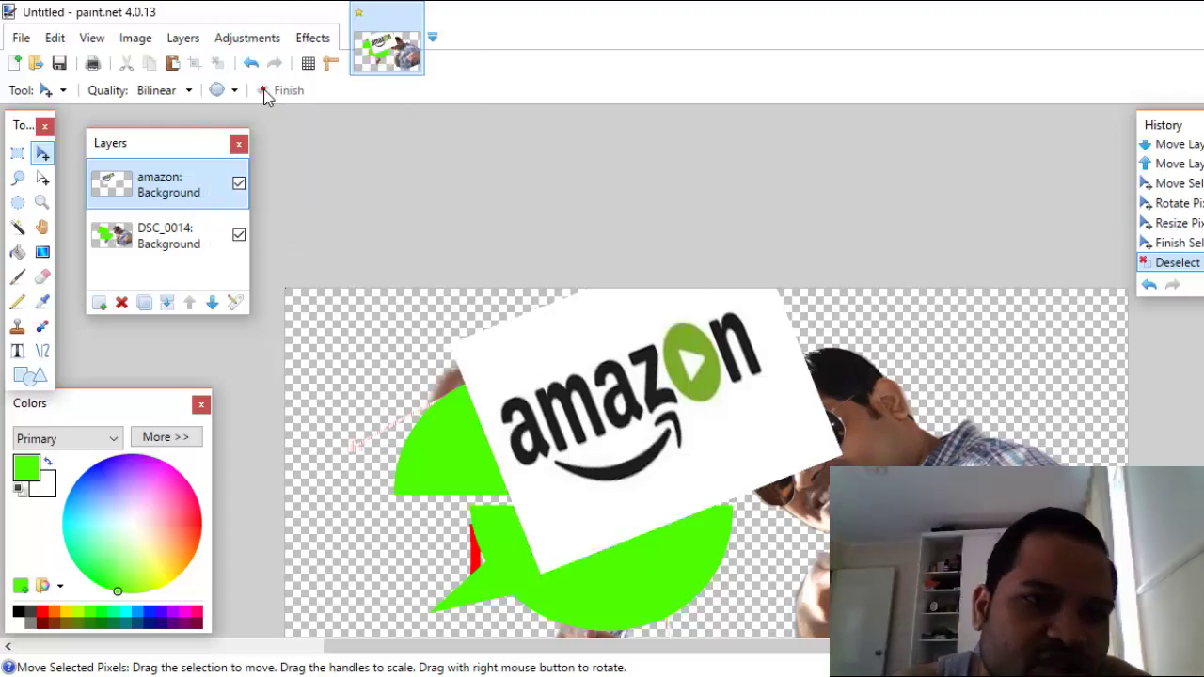
pyautogui.click(722, 341)
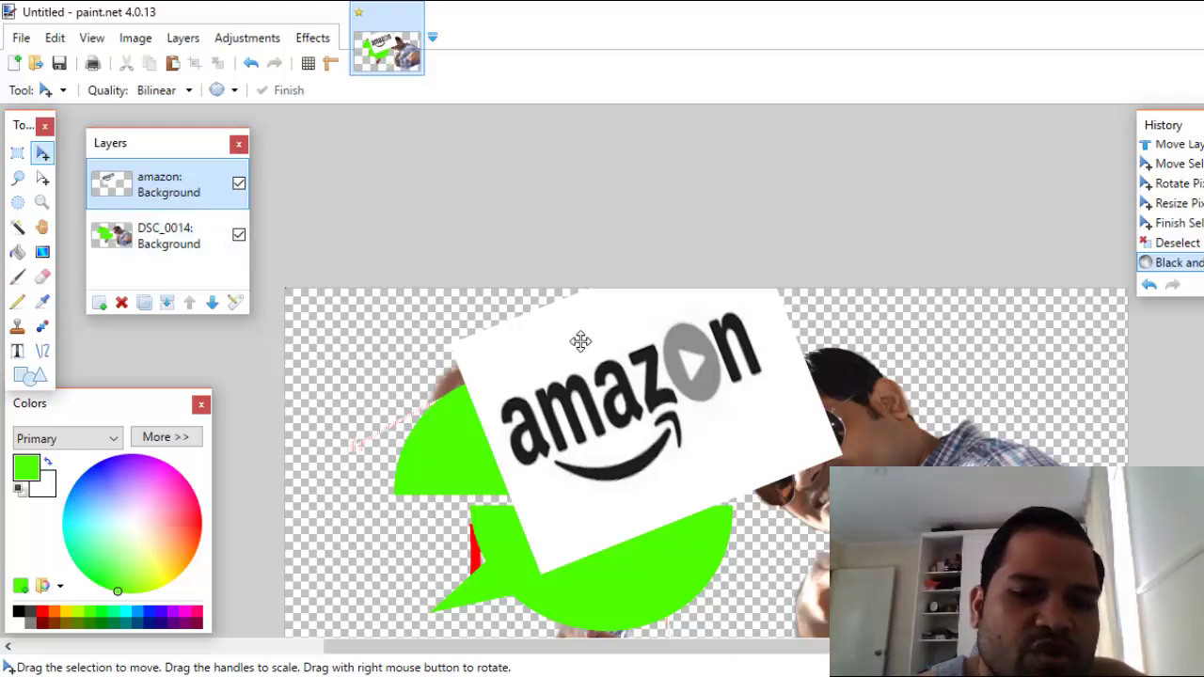
# - Merge the amazon layer down into the DSC_0014 layer
pyautogui.click(161, 244)
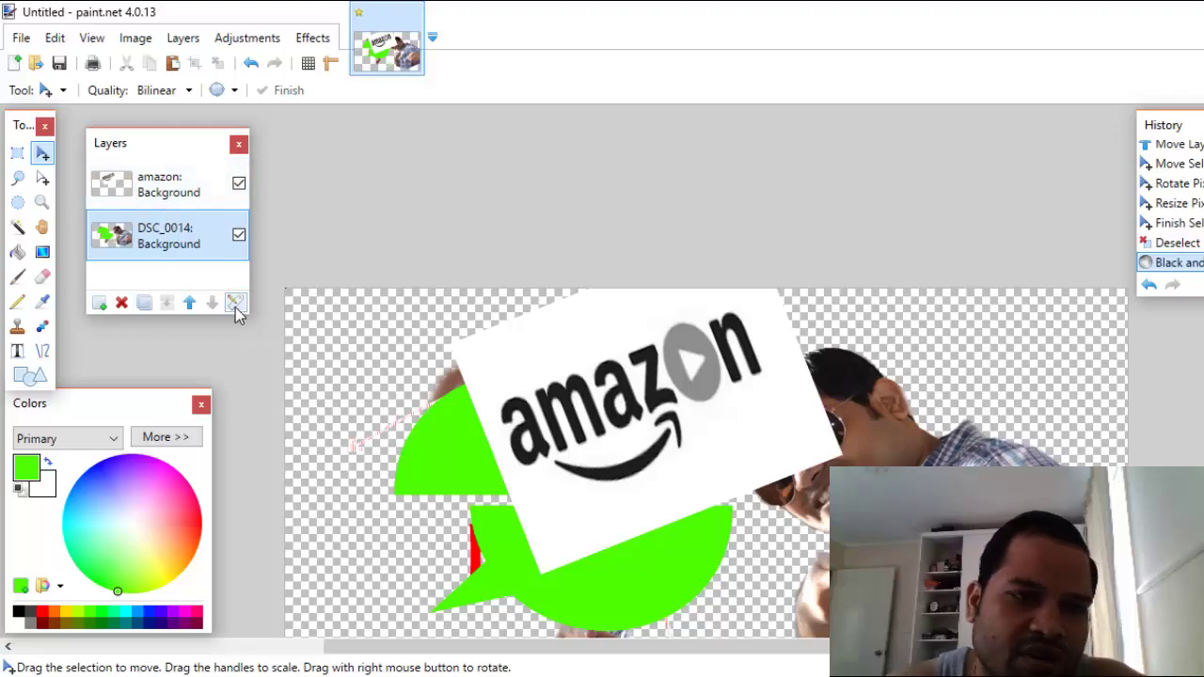
pyautogui.click(157, 193)
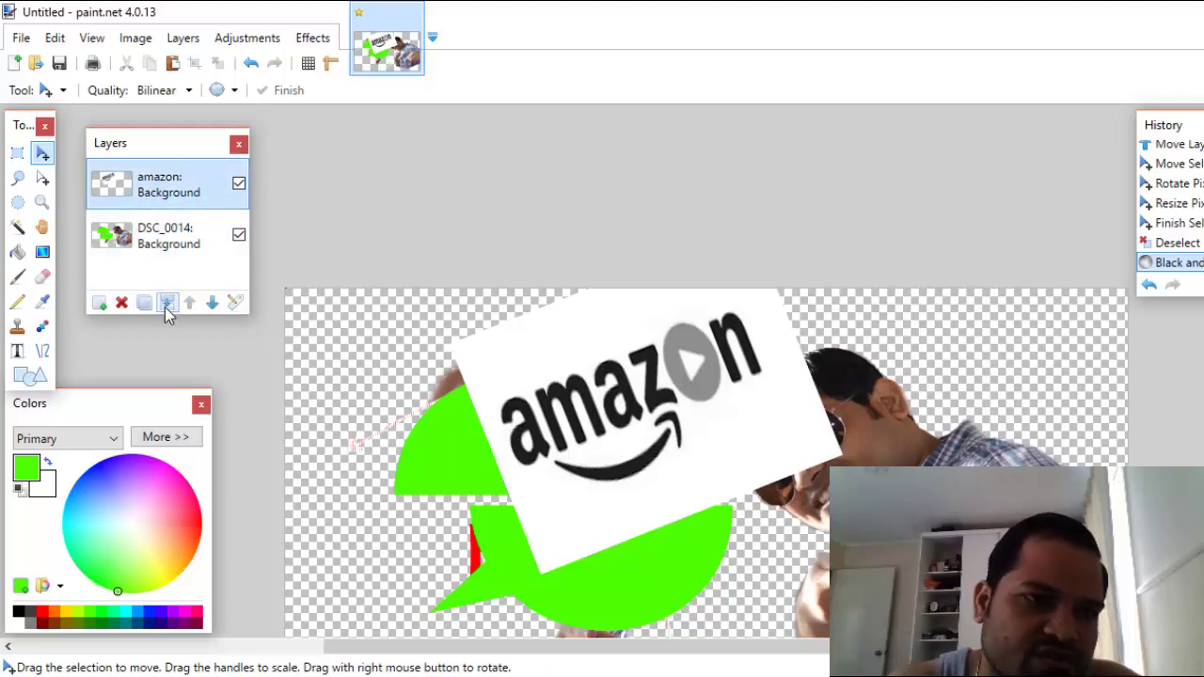
pyautogui.click(166, 303)
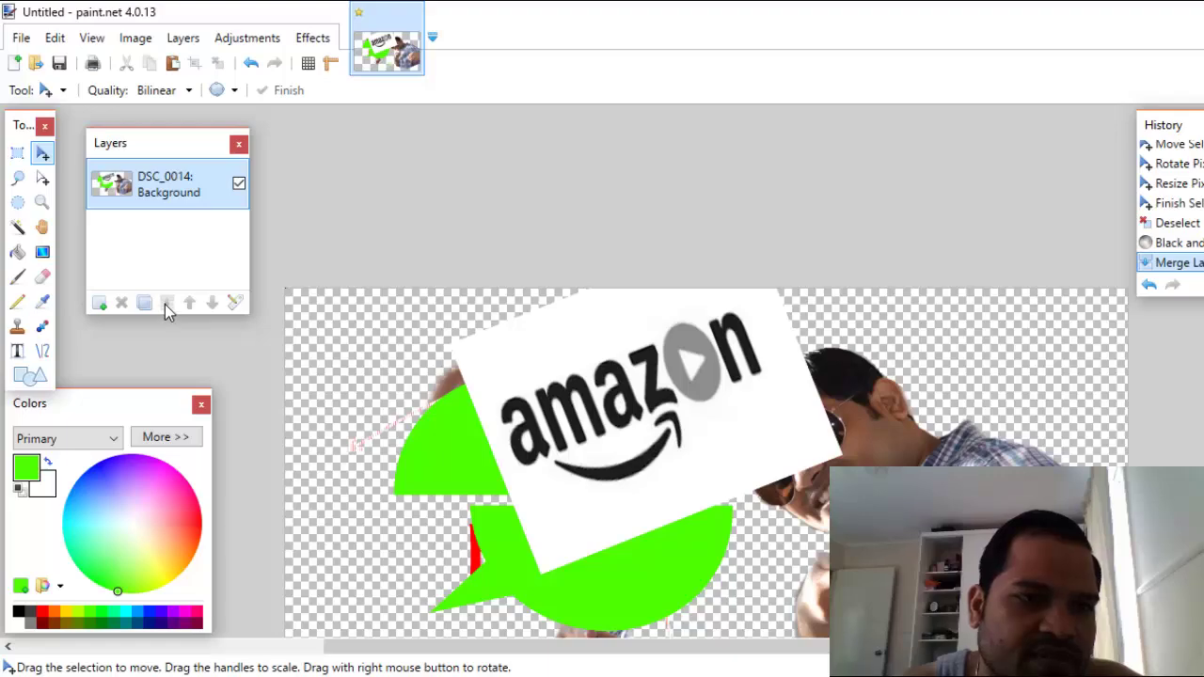
# - Preview Effects > Blurs > Motion Blur, cancel it, and reopen the Effects menu
pyautogui.click(267, 38)
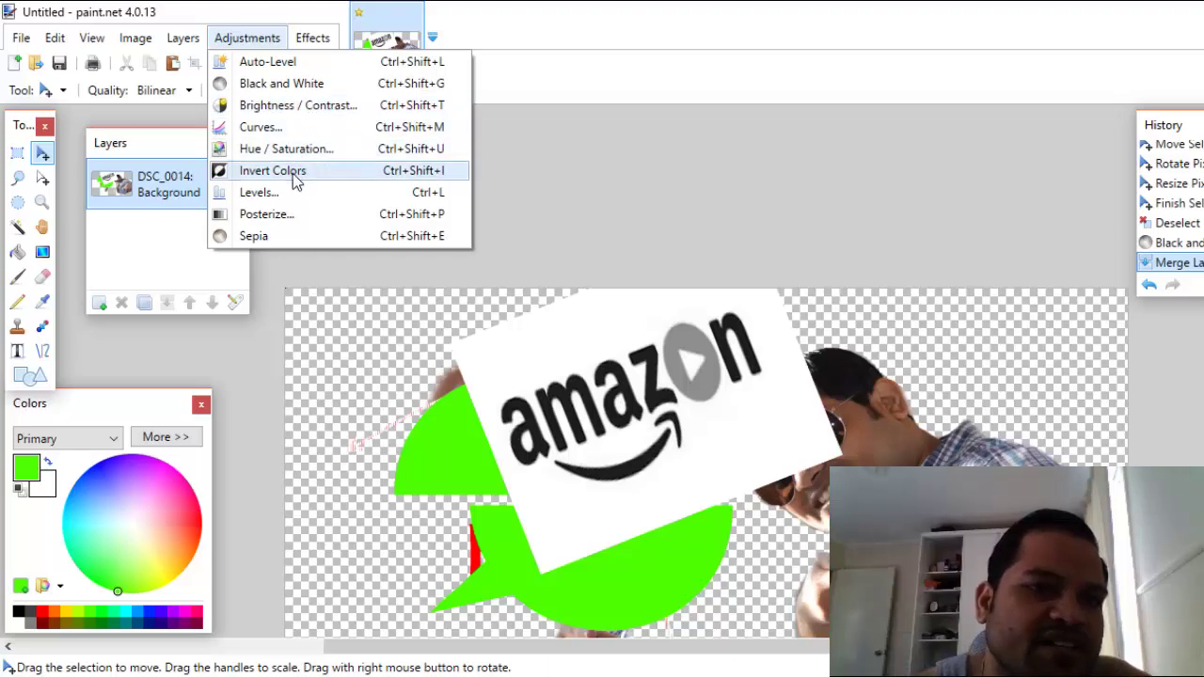
pyautogui.moveTo(318, 44)
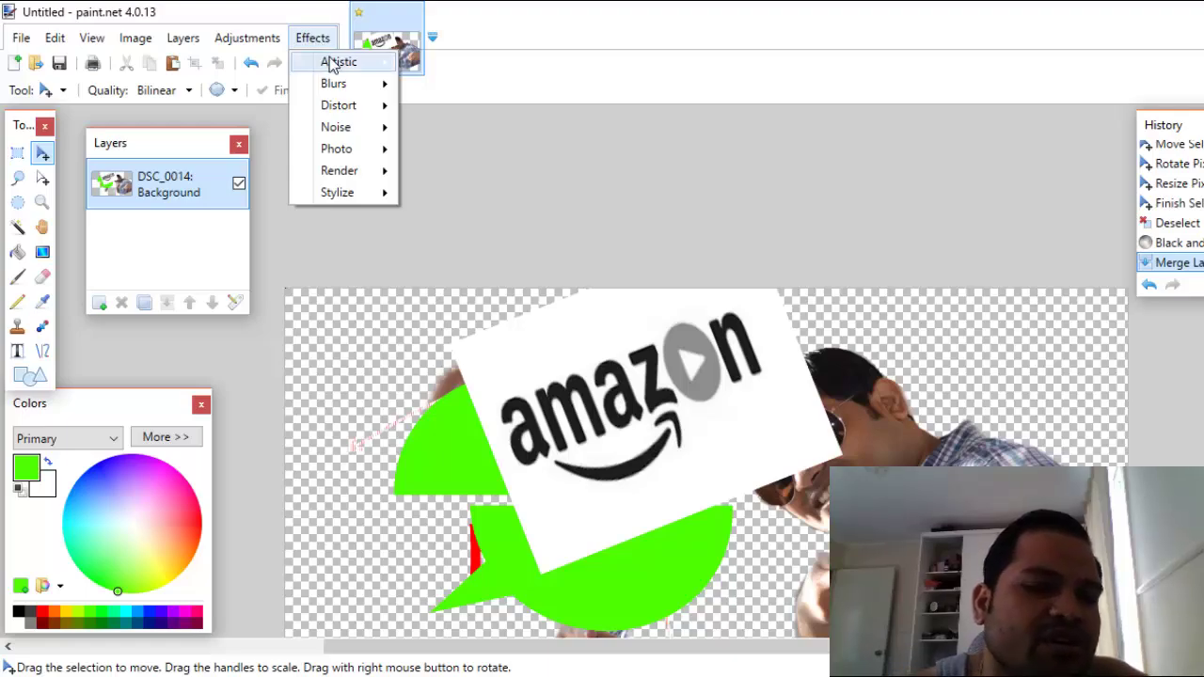
pyautogui.moveTo(343, 114)
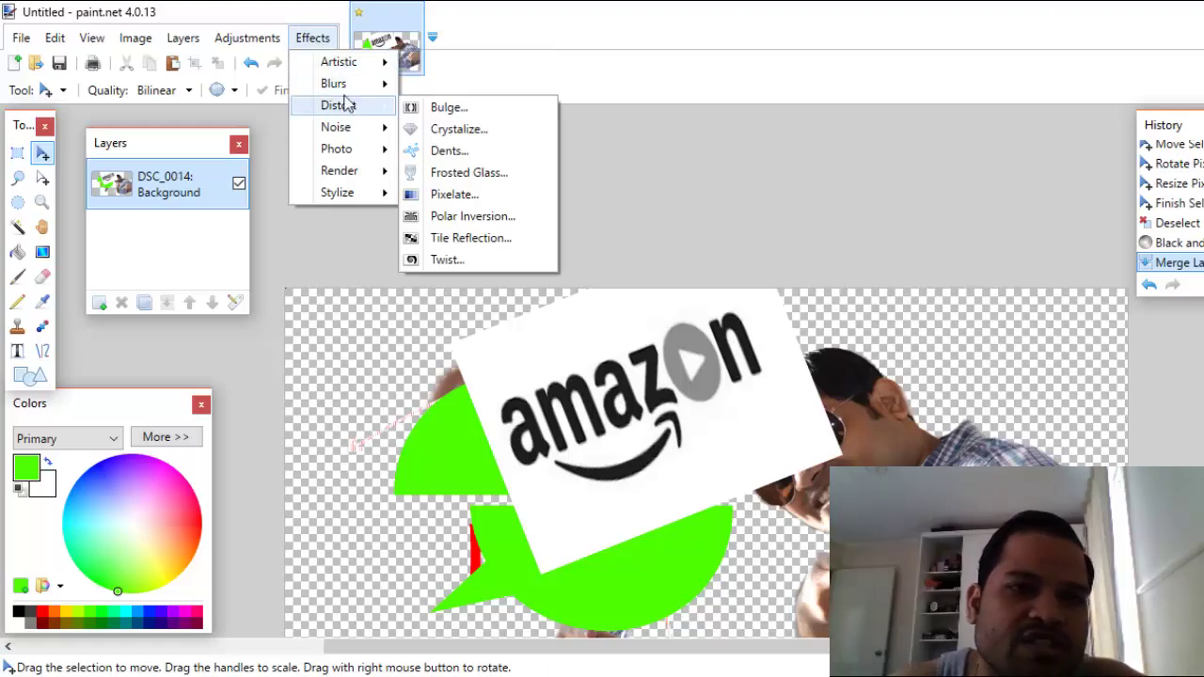
pyautogui.moveTo(355, 85)
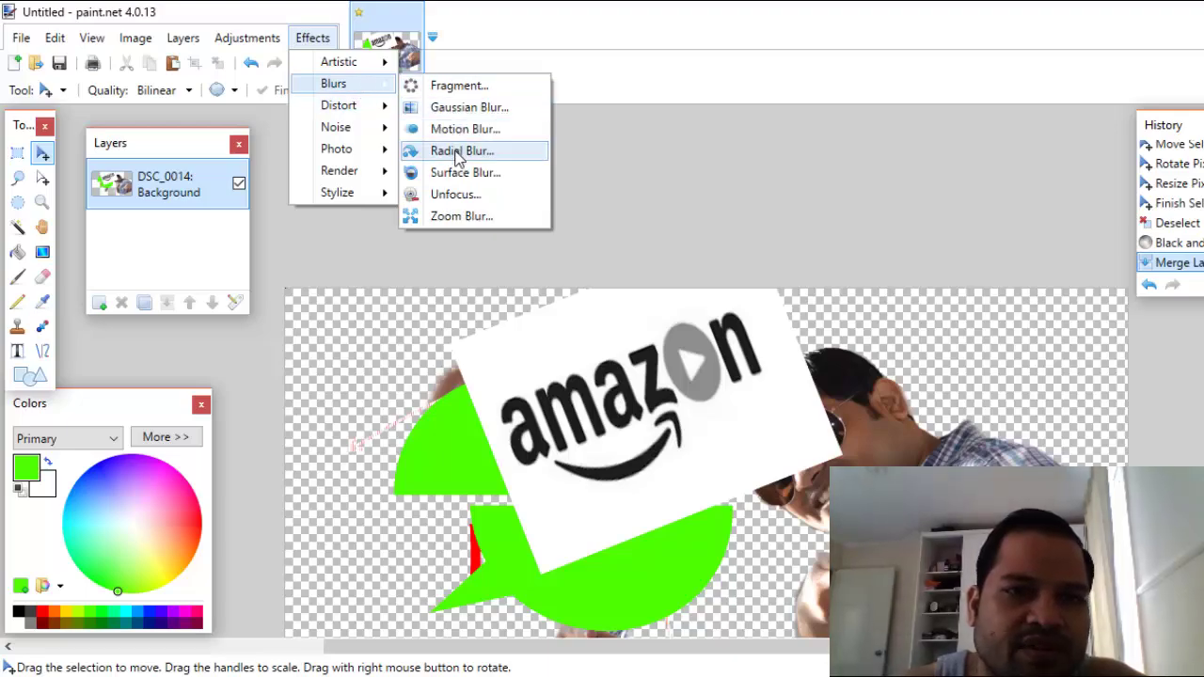
pyautogui.press('Escape')
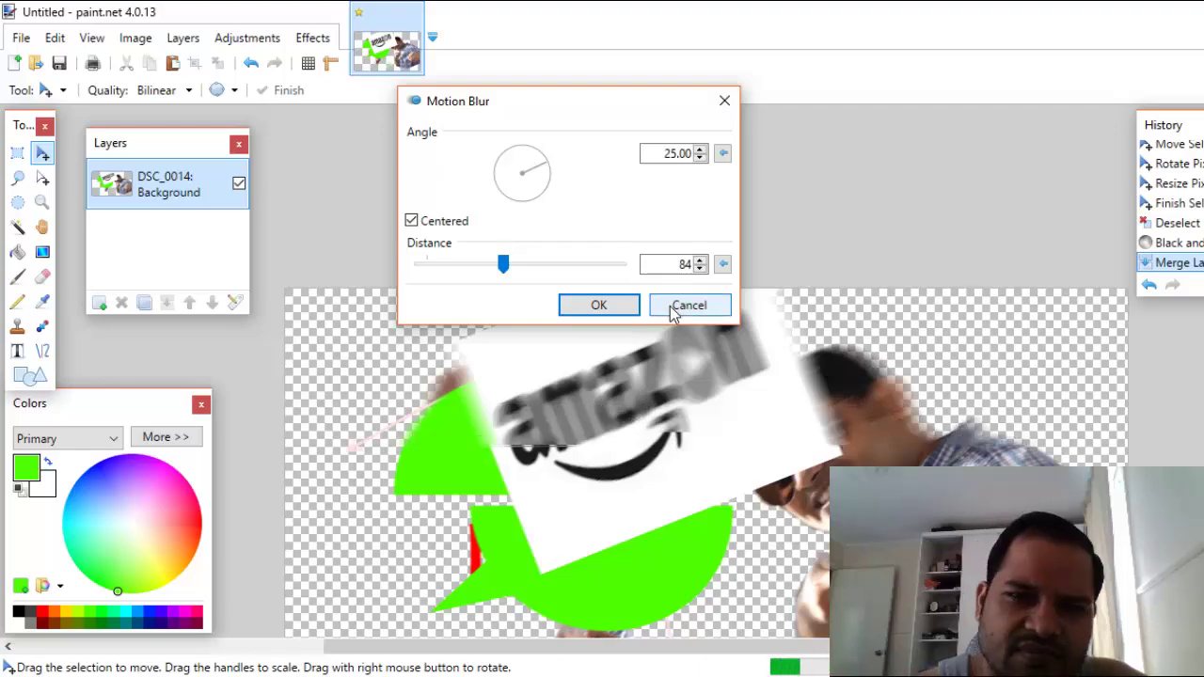
pyautogui.click(674, 310)
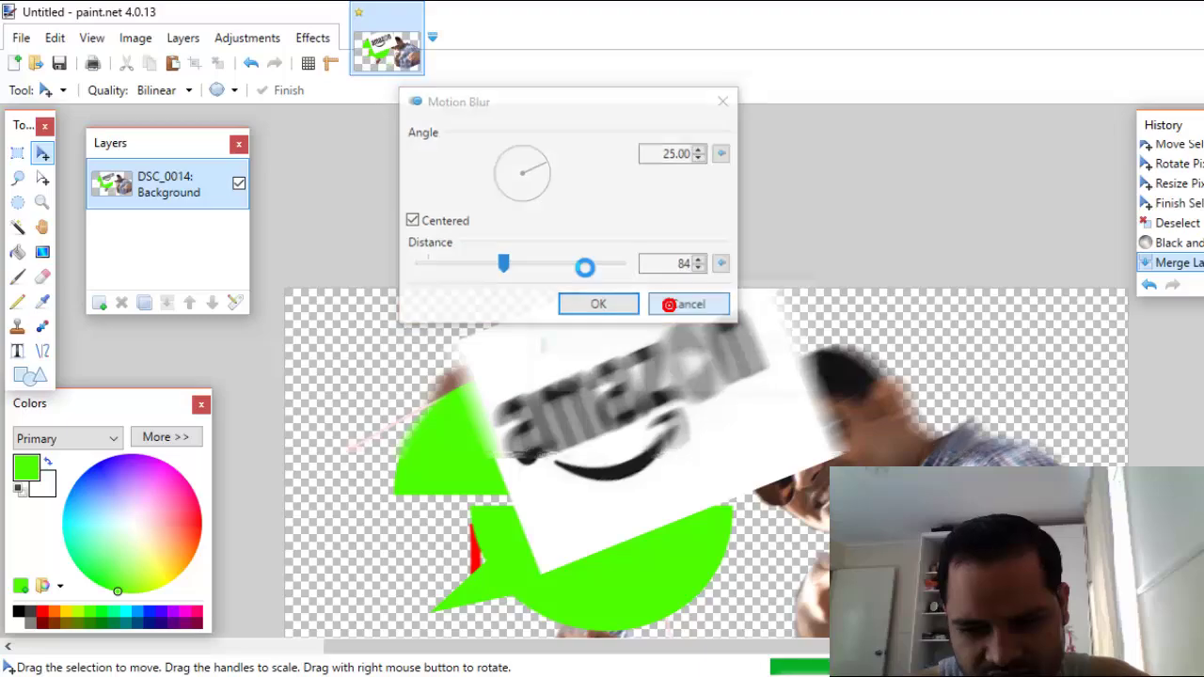
pyautogui.click(315, 39)
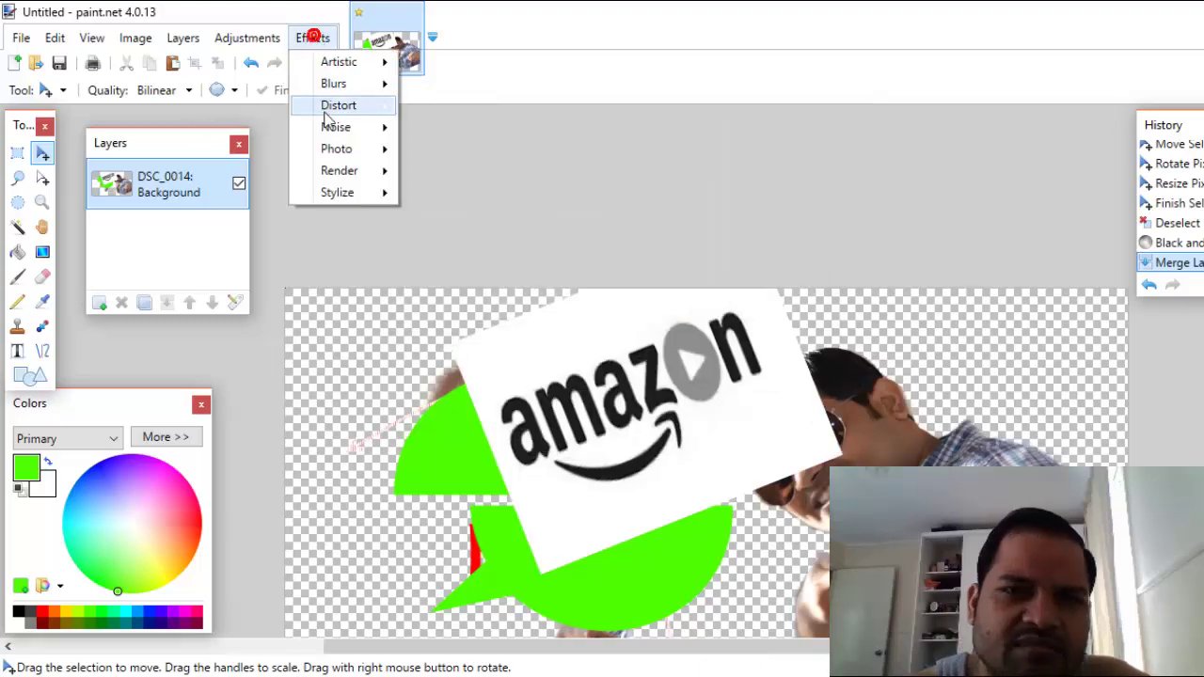
pyautogui.moveTo(343, 105)
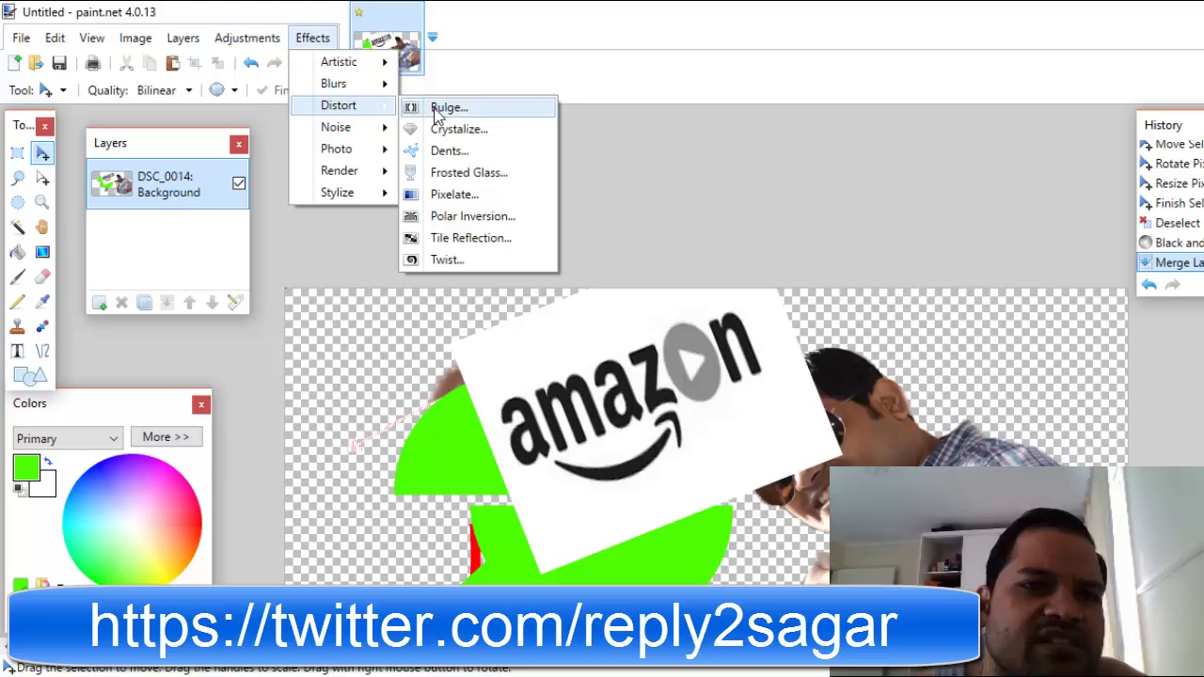
pyautogui.click(433, 107)
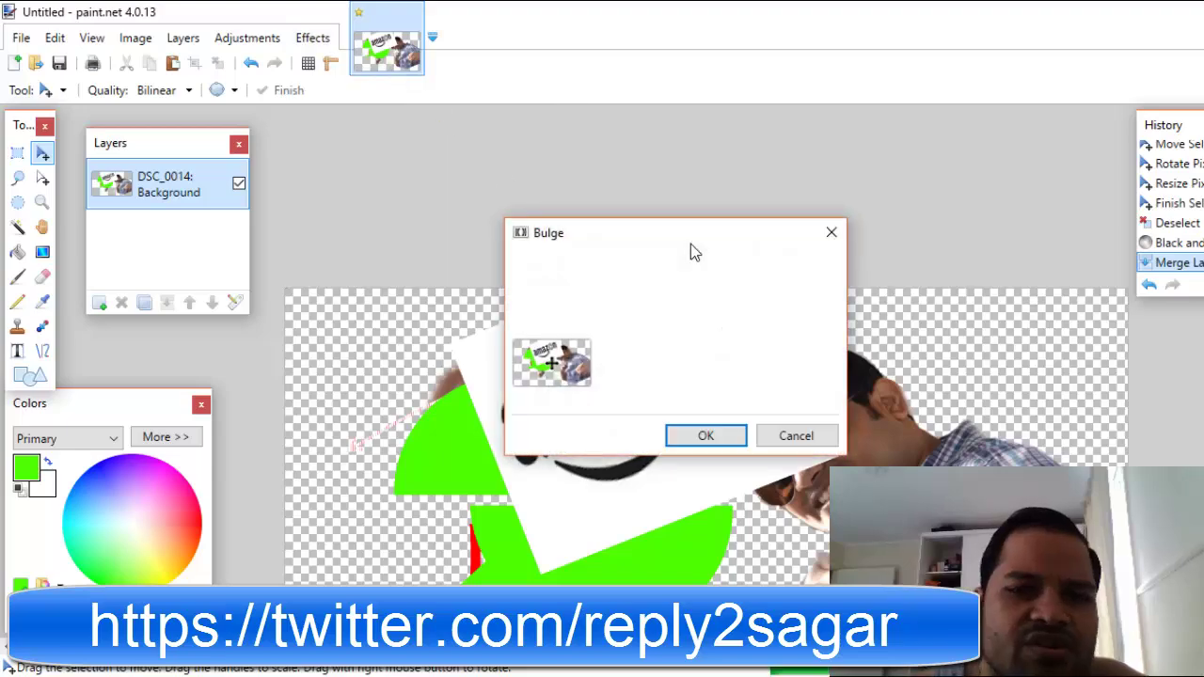
pyautogui.moveTo(666, 237); pyautogui.dragTo(443, 98)
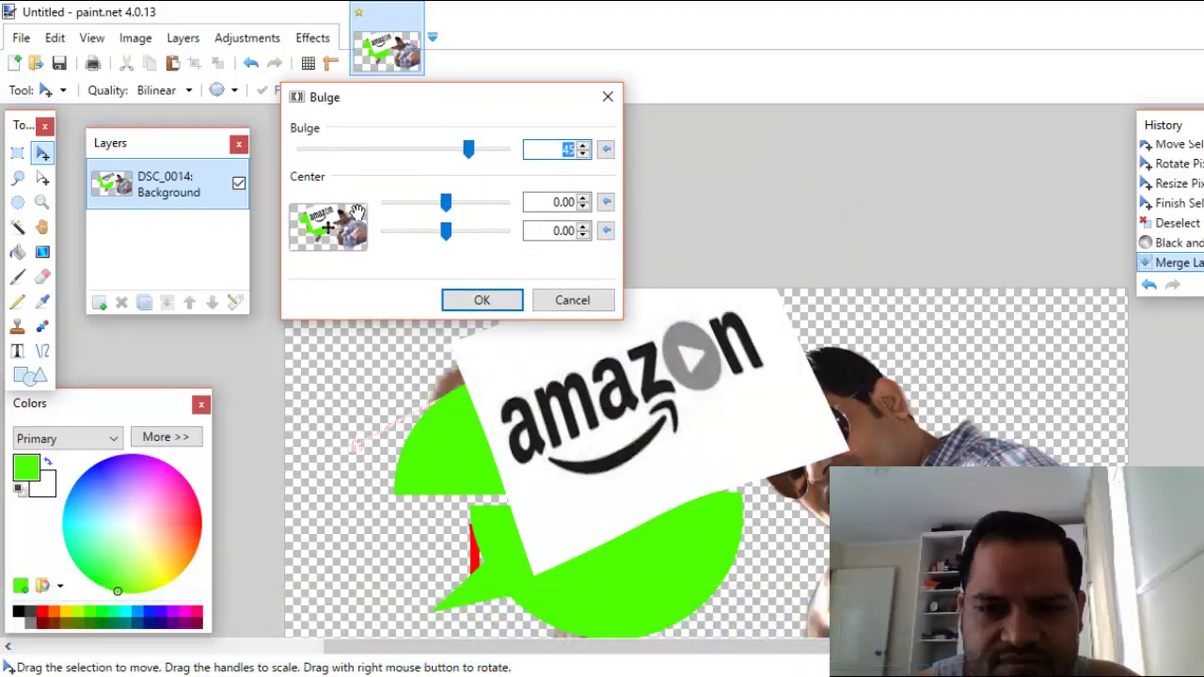
pyautogui.moveTo(325, 229); pyautogui.dragTo(356, 230)
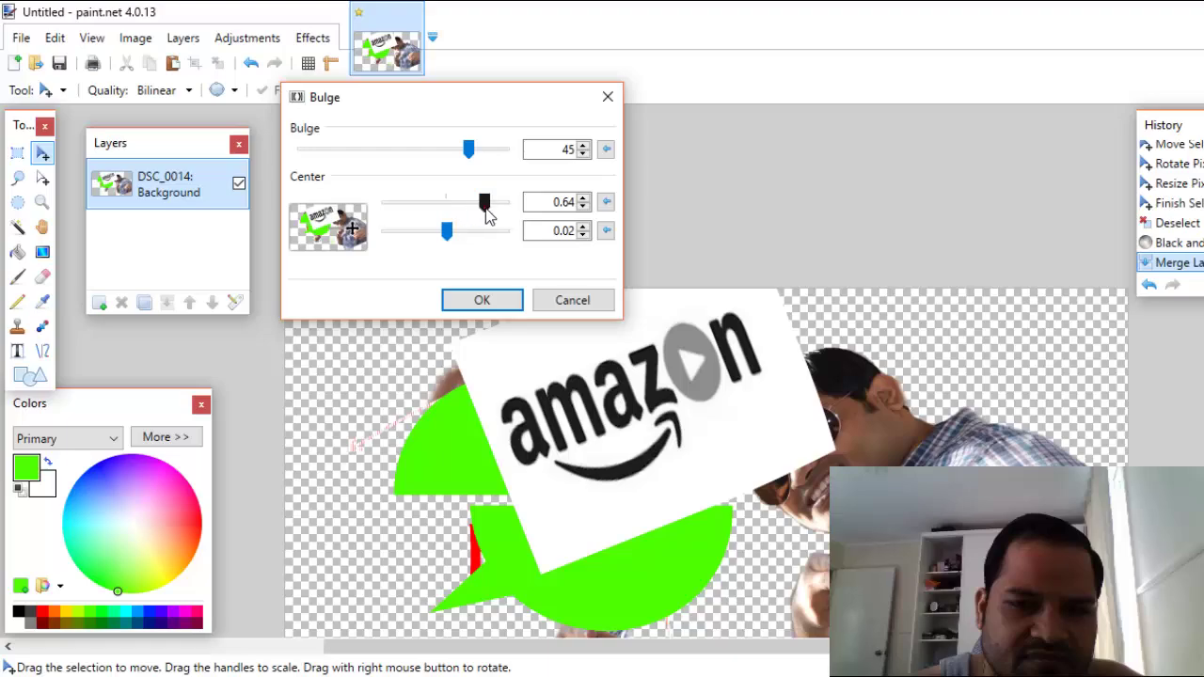
pyautogui.moveTo(466, 149); pyautogui.dragTo(529, 167)
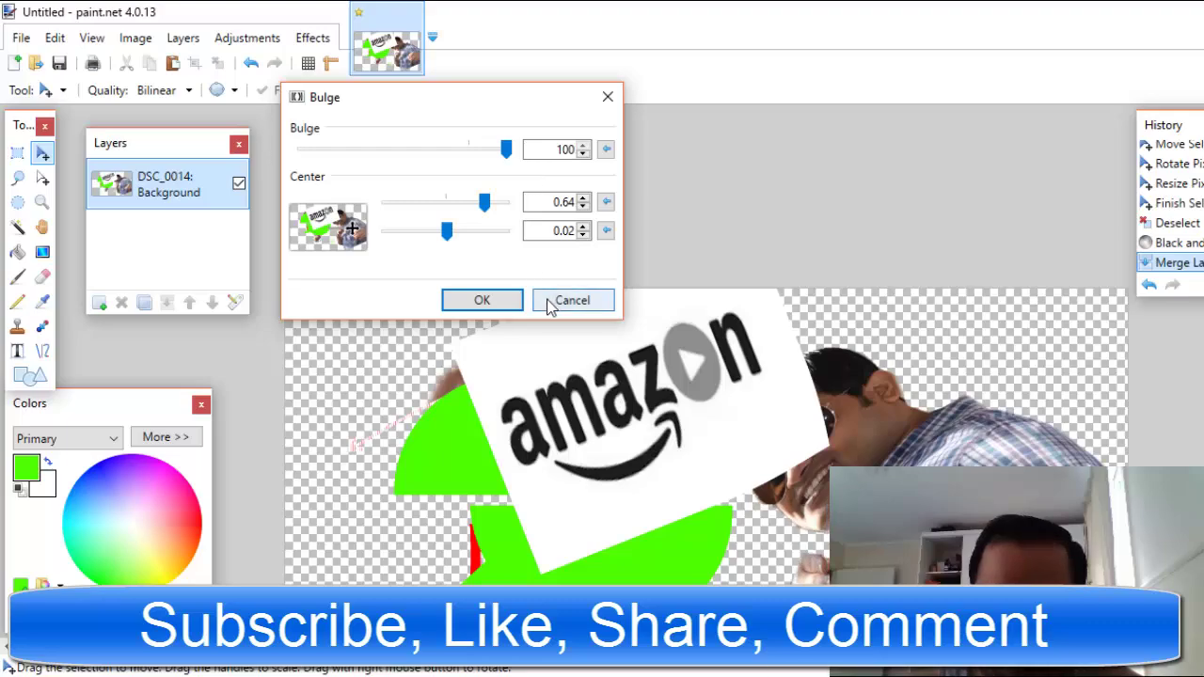
pyautogui.click(607, 98)
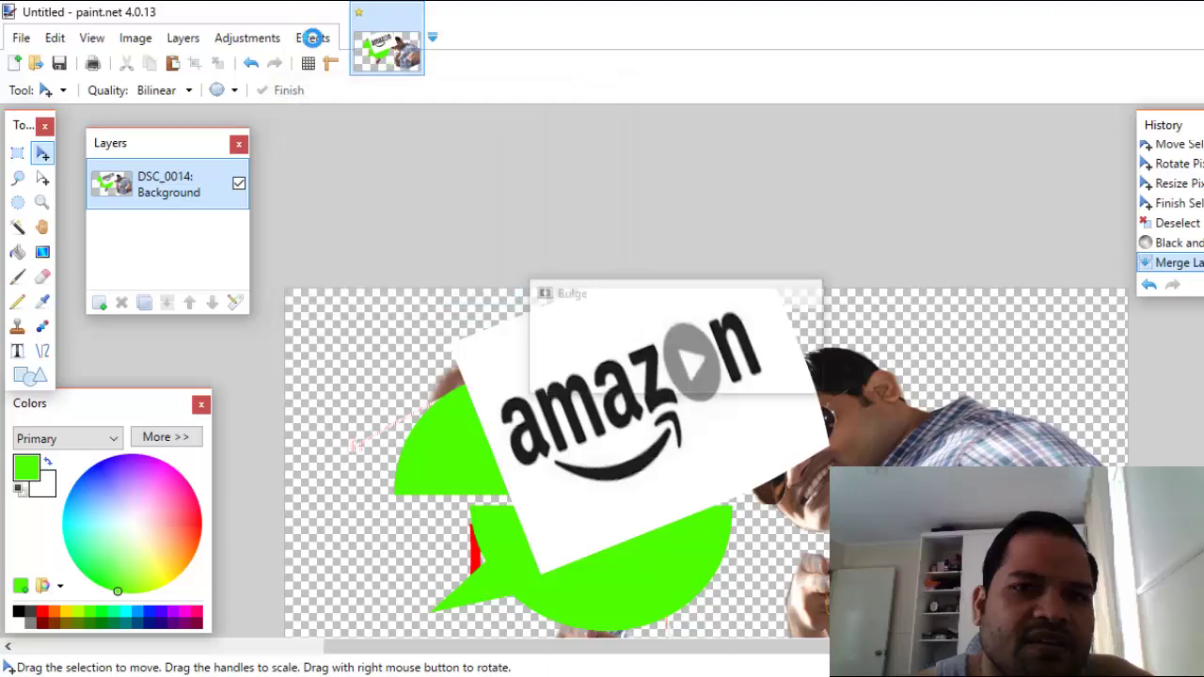
pyautogui.click(311, 37)
pyautogui.moveTo(340, 166)
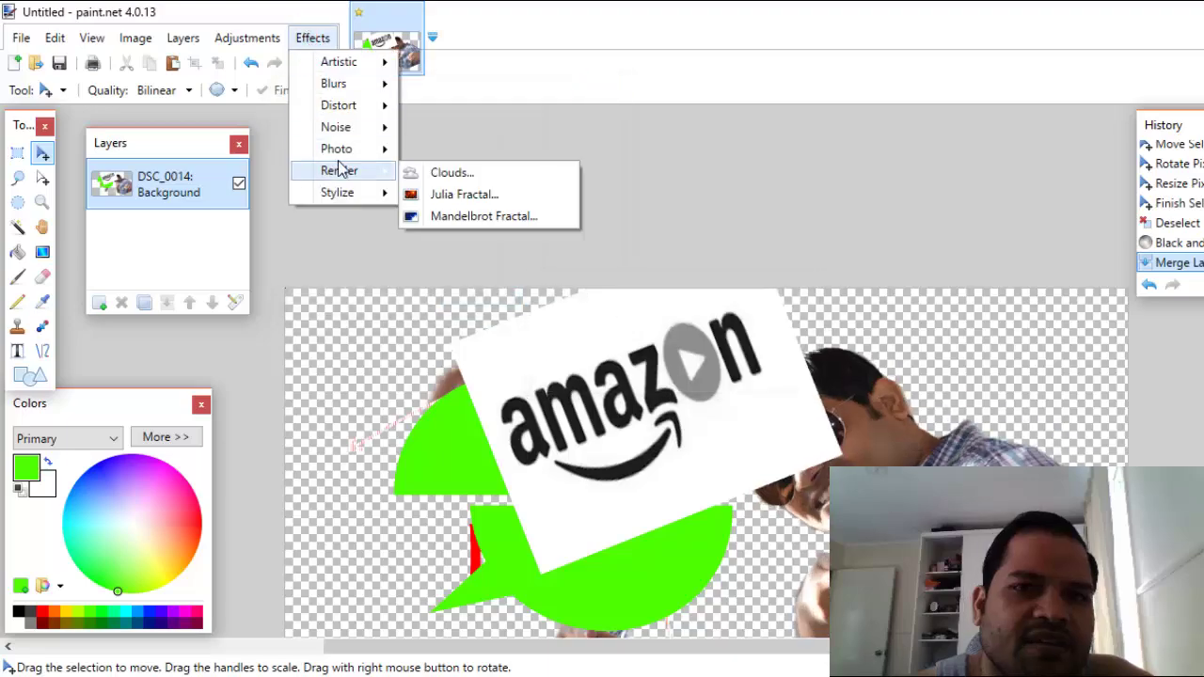
pyautogui.moveTo(357, 110)
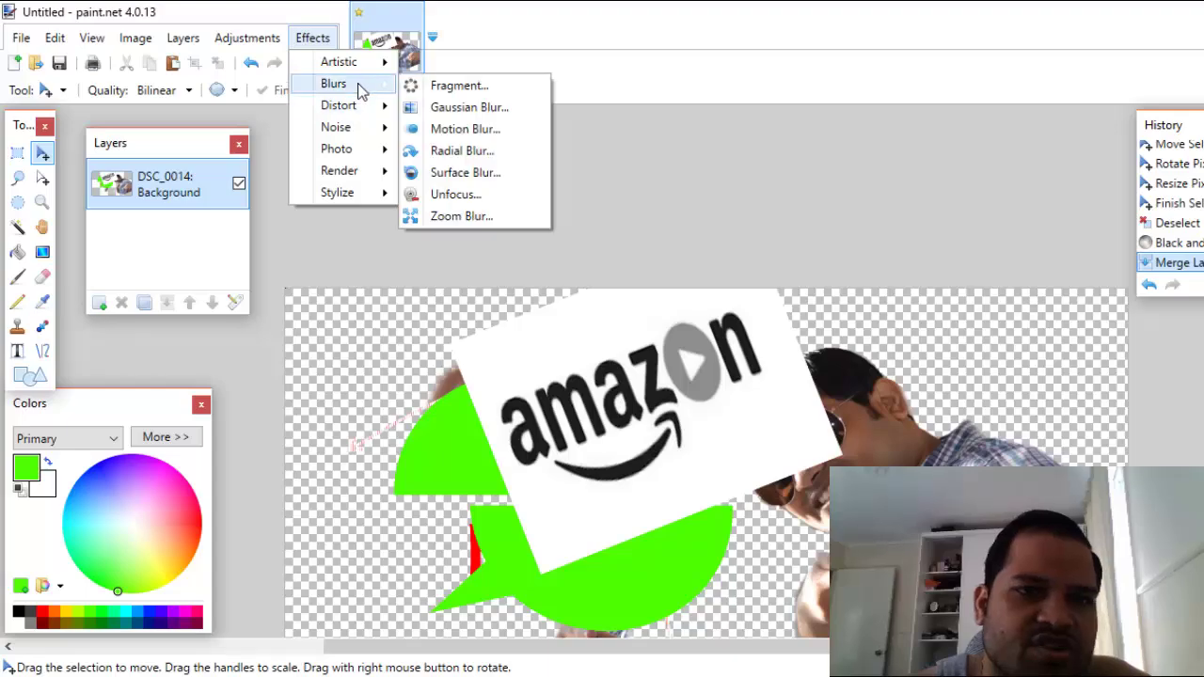
pyautogui.moveTo(346, 201)
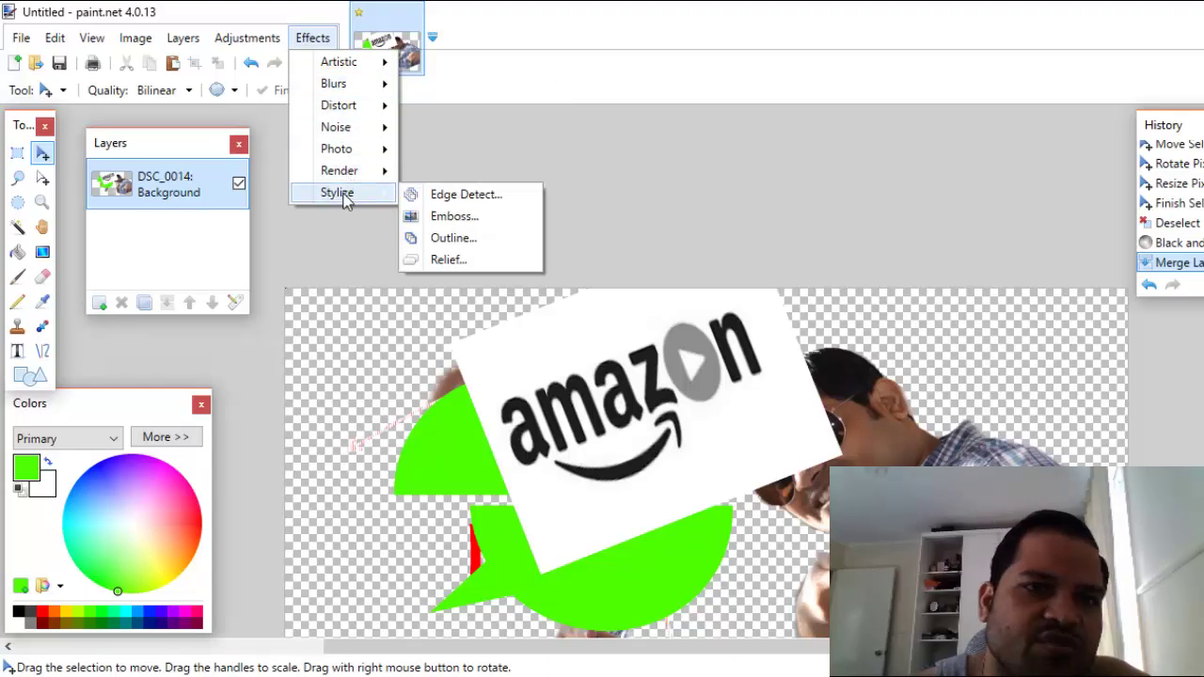
pyautogui.moveTo(354, 84)
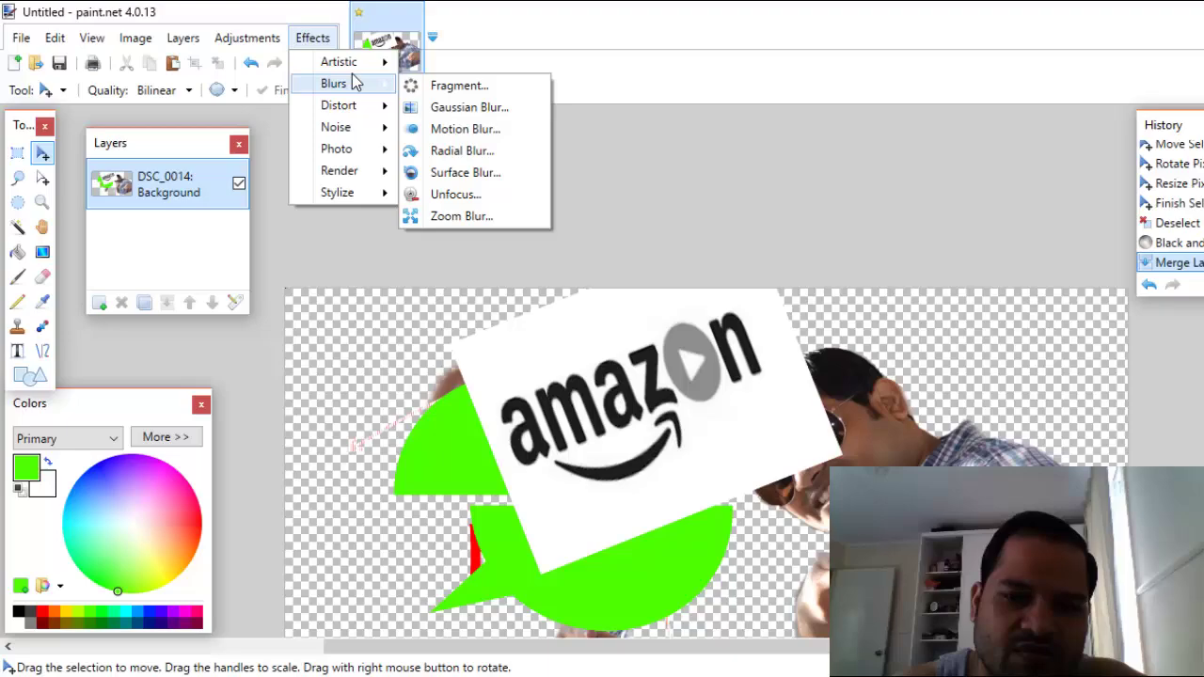
pyautogui.click(183, 37)
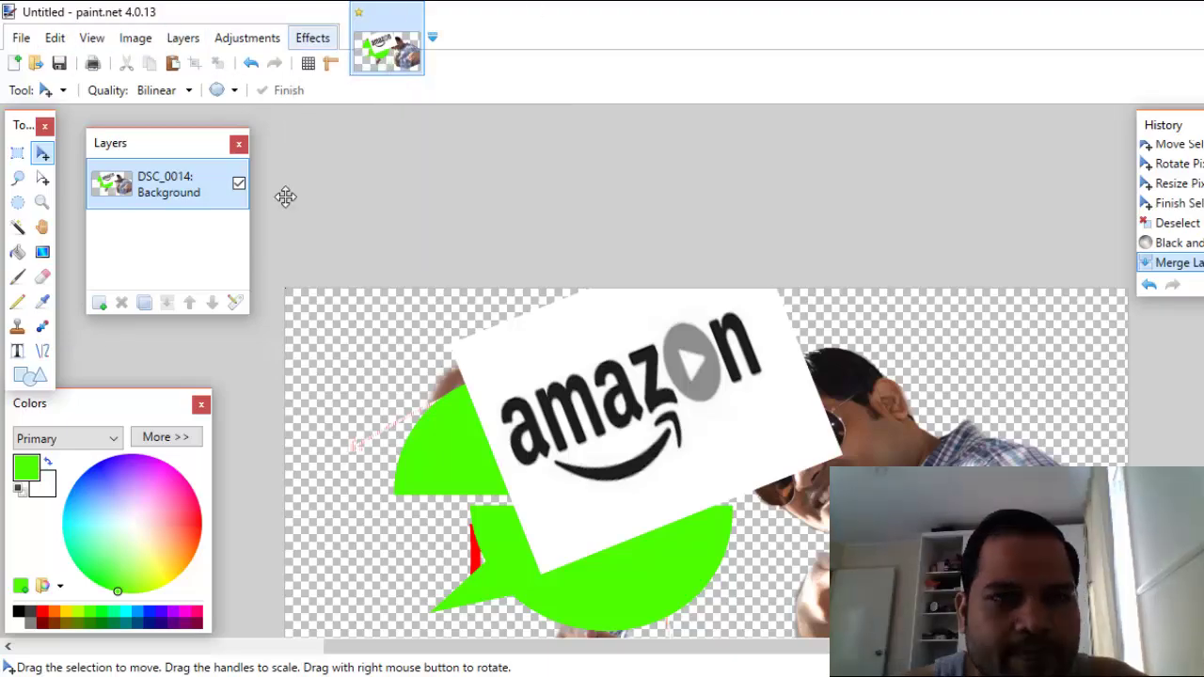